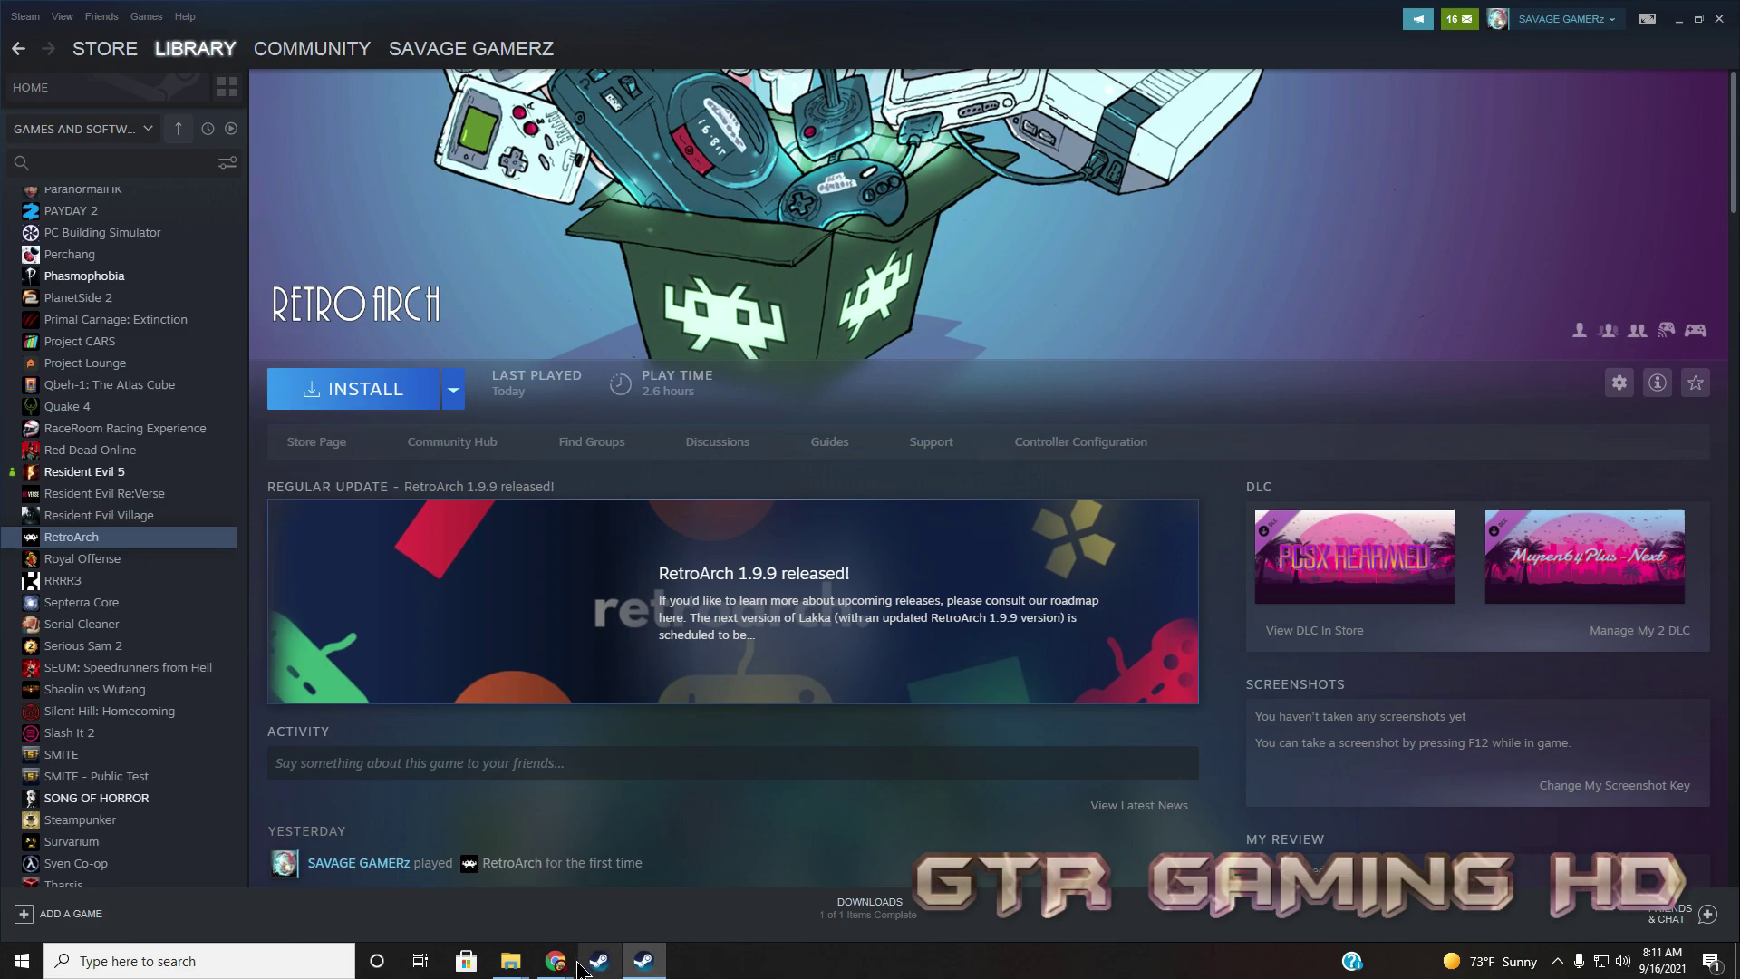
Review the WinRAR 6.02 download page, then view the 7-Zip page listing 19.00 and 21.03 beta installers
mouse_move(568, 970)
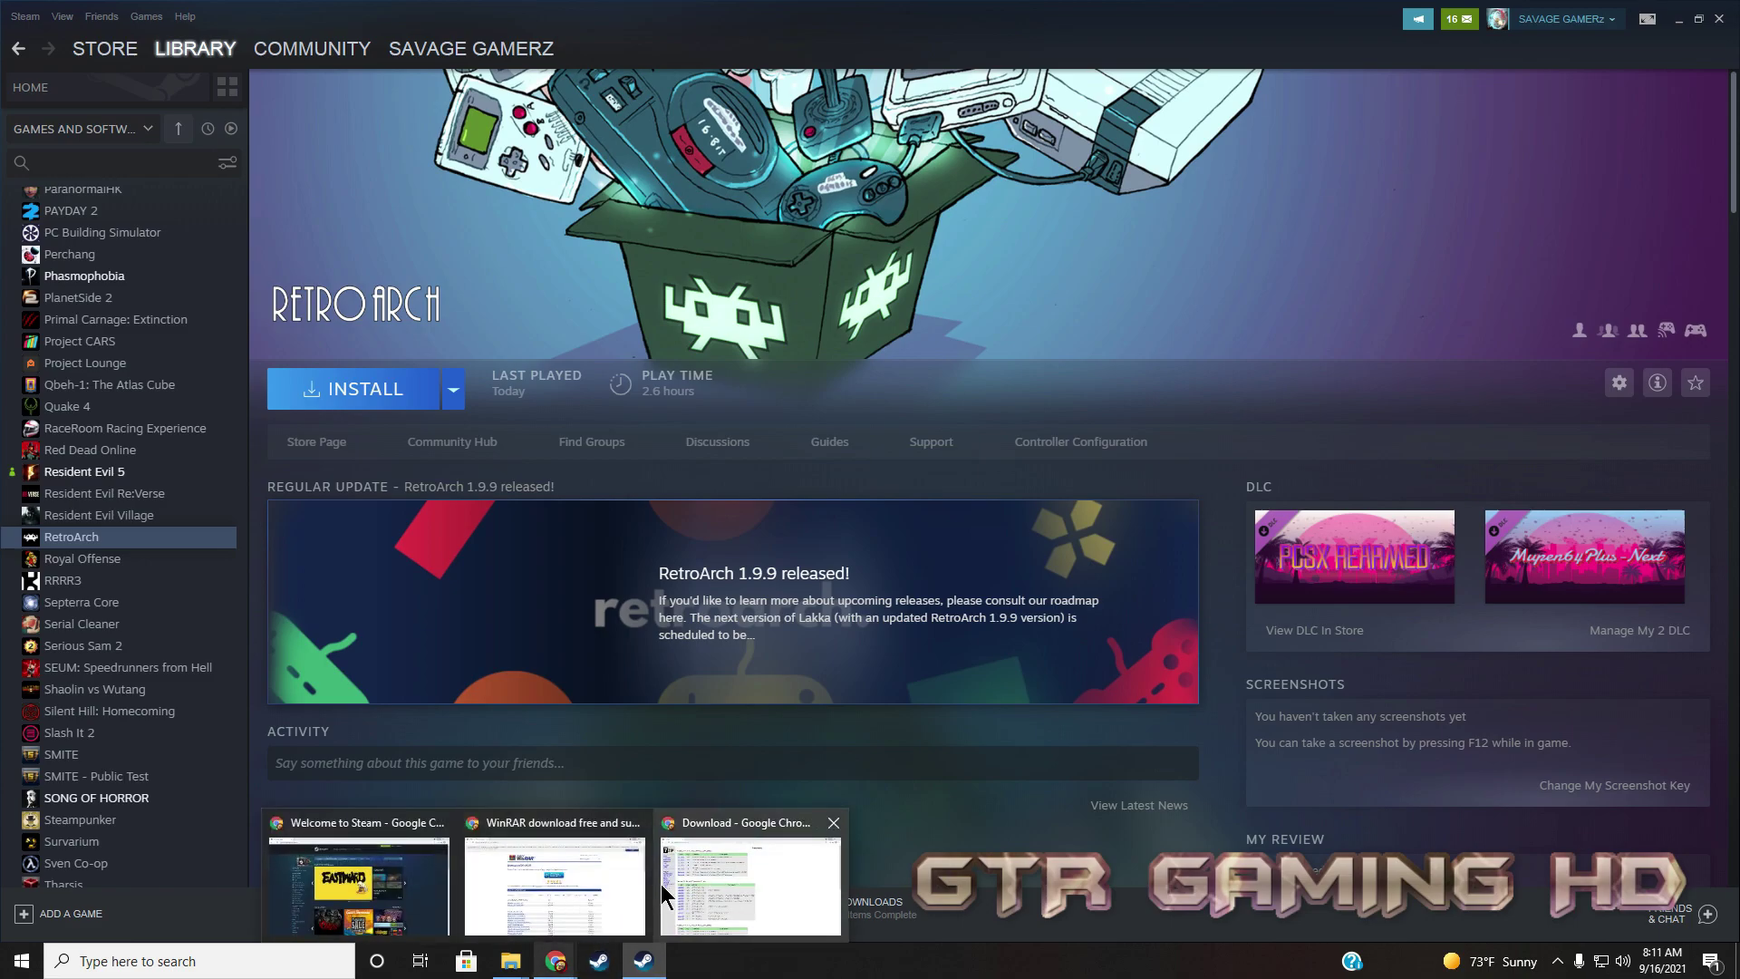
click(636, 888)
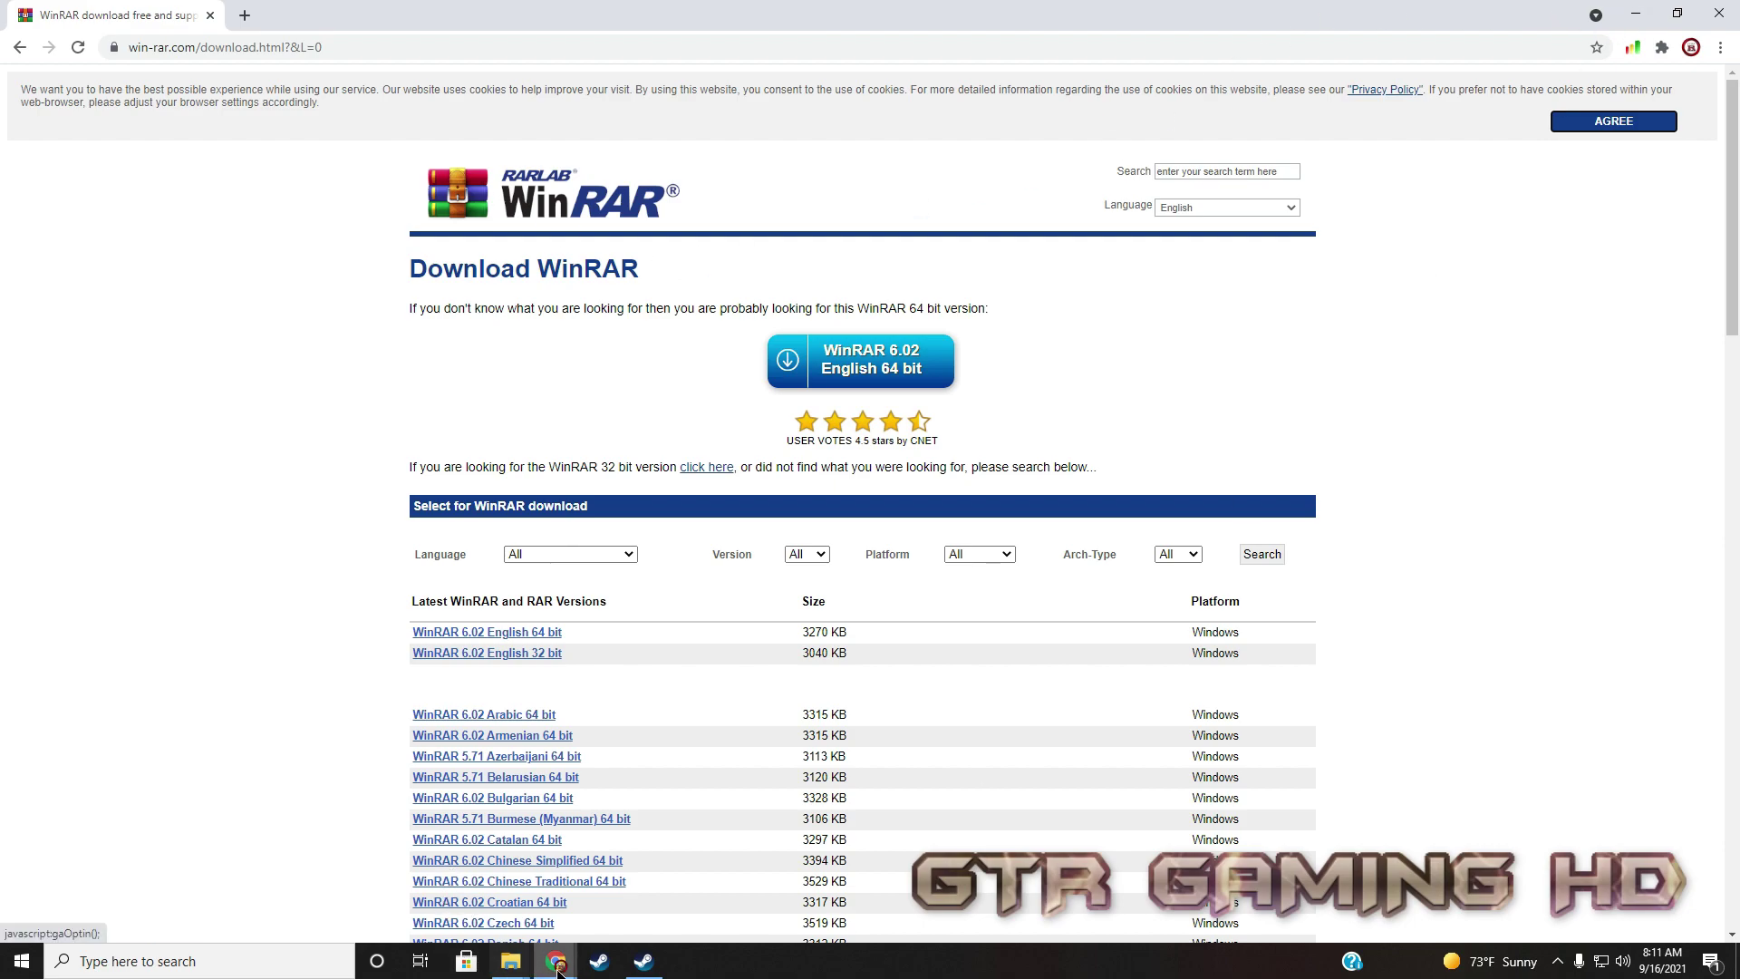
mouse_move(559, 967)
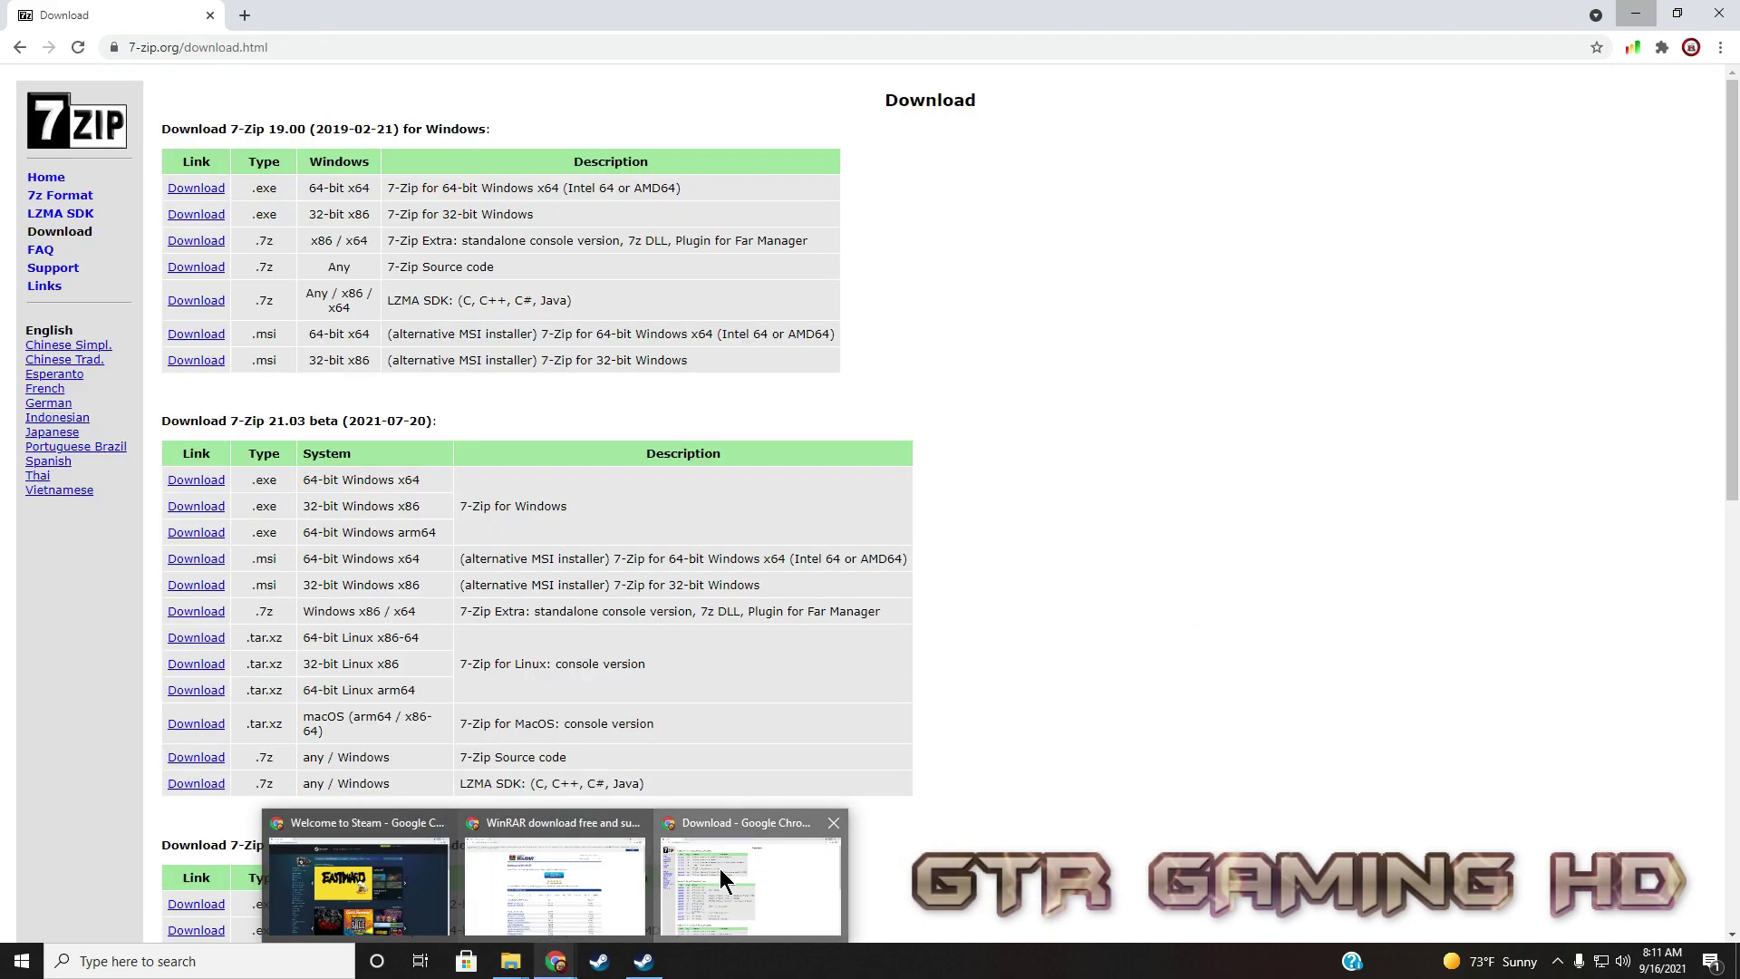
click(719, 868)
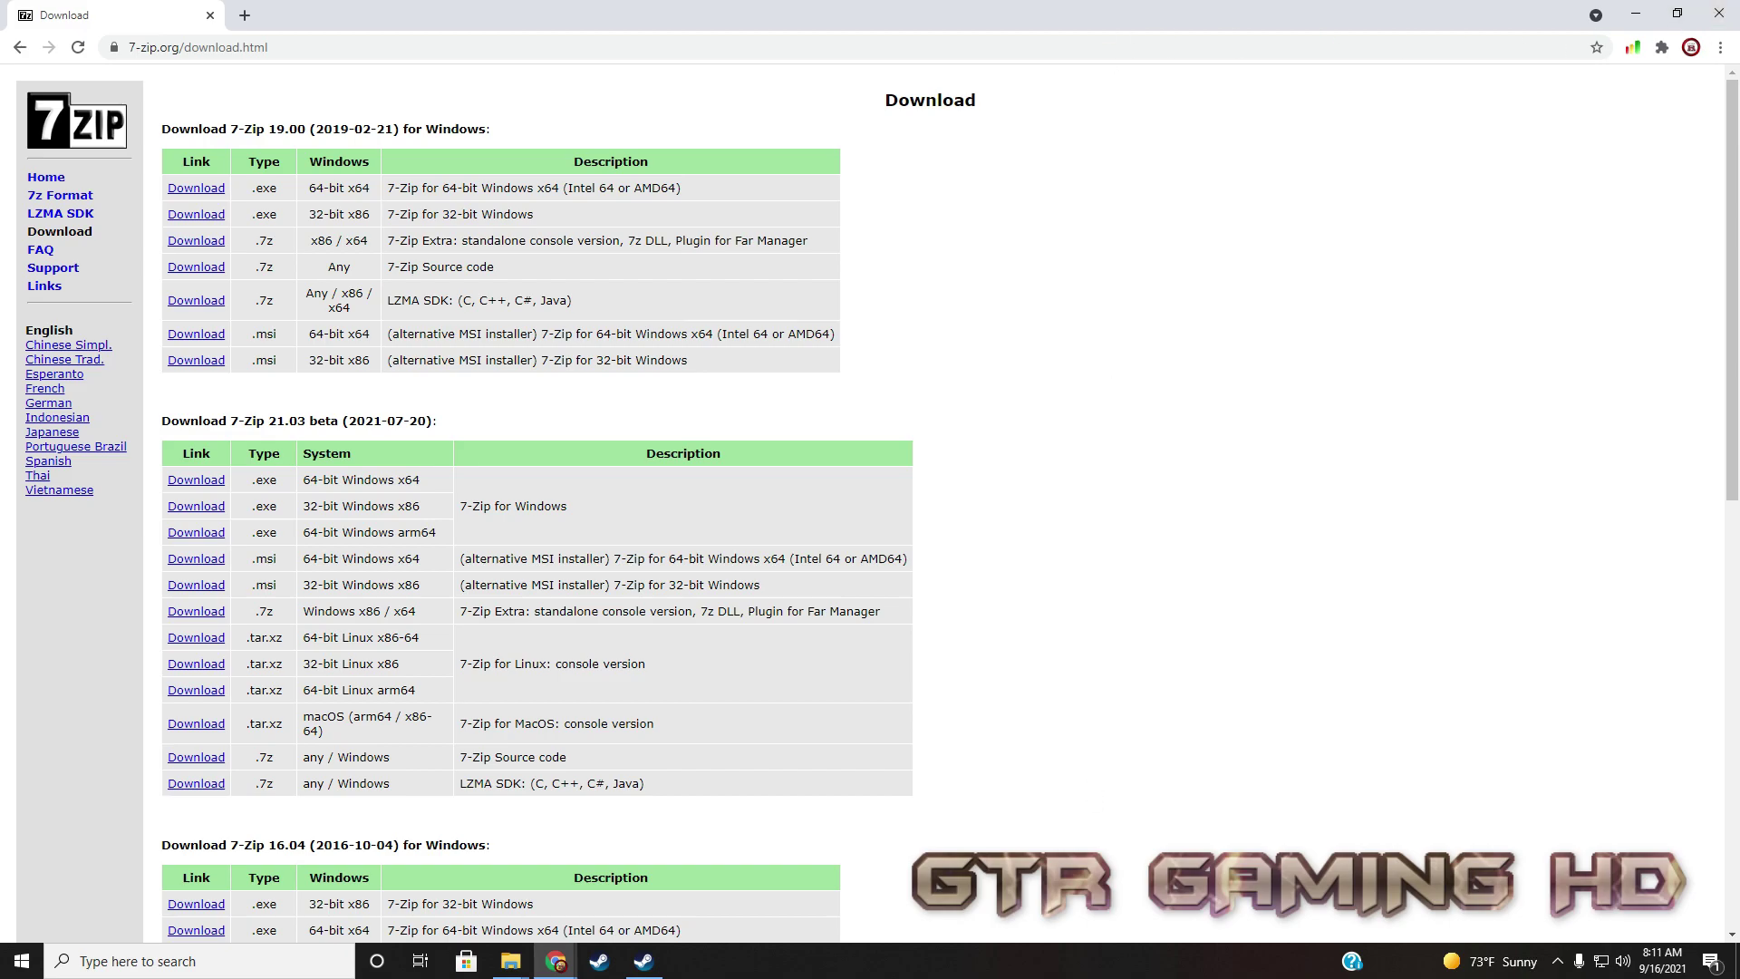
mouse_move(557, 968)
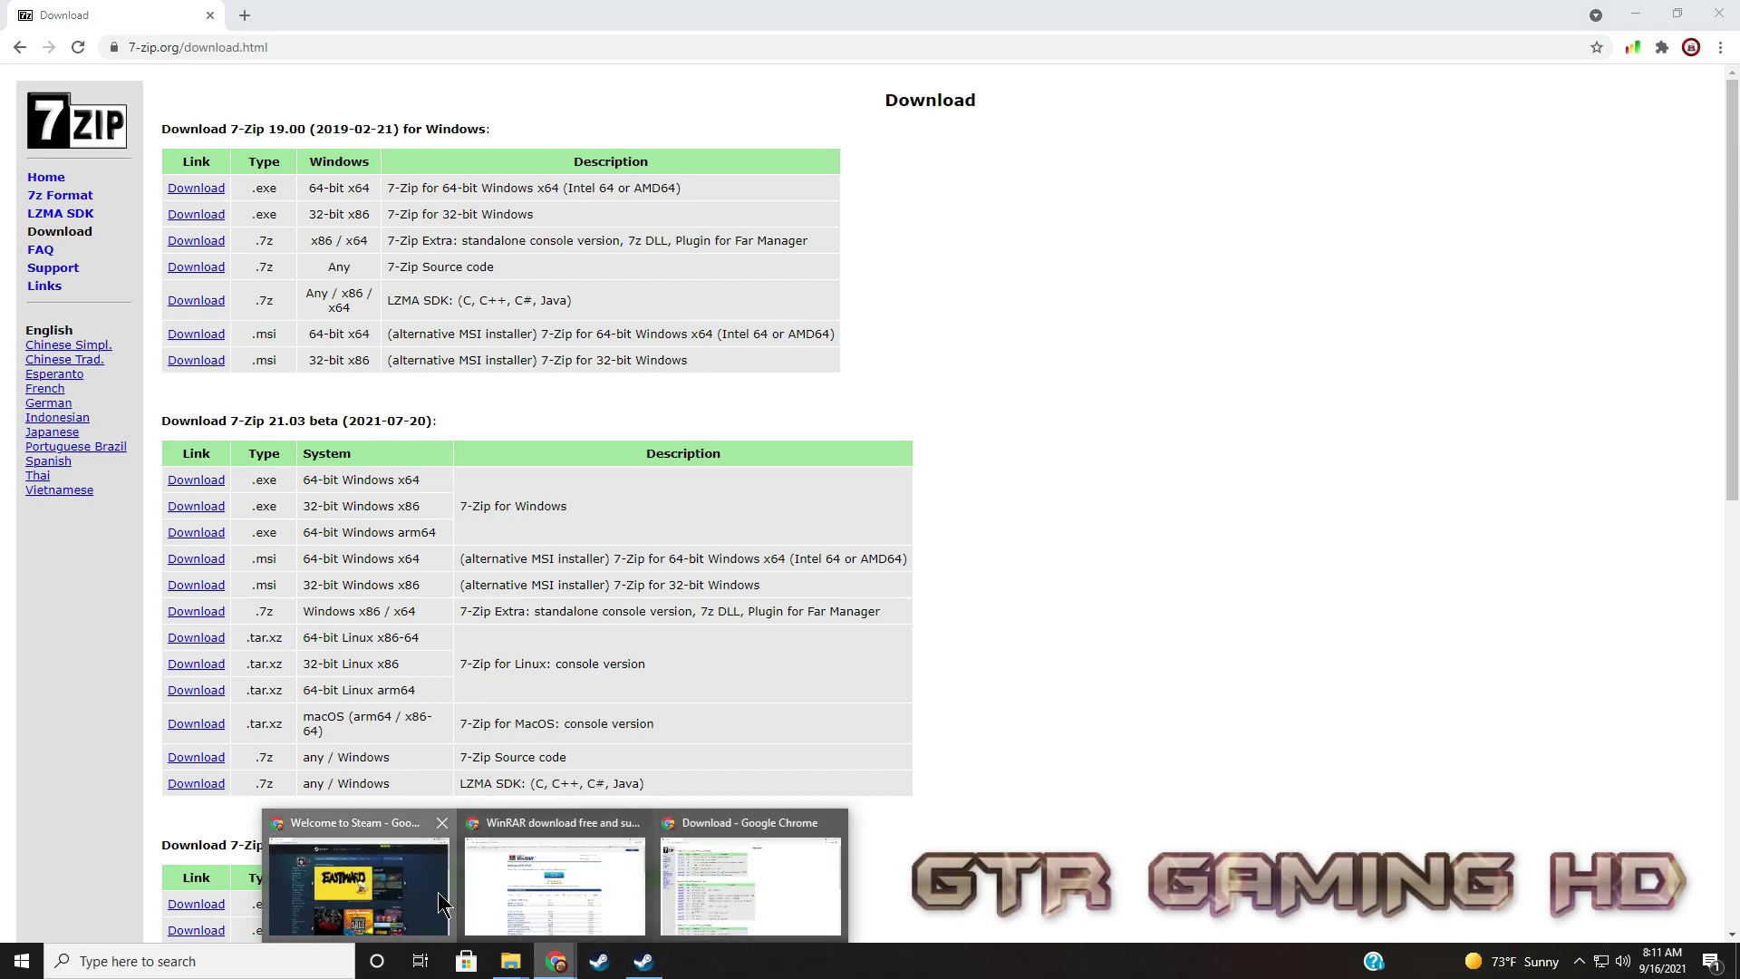
click(357, 884)
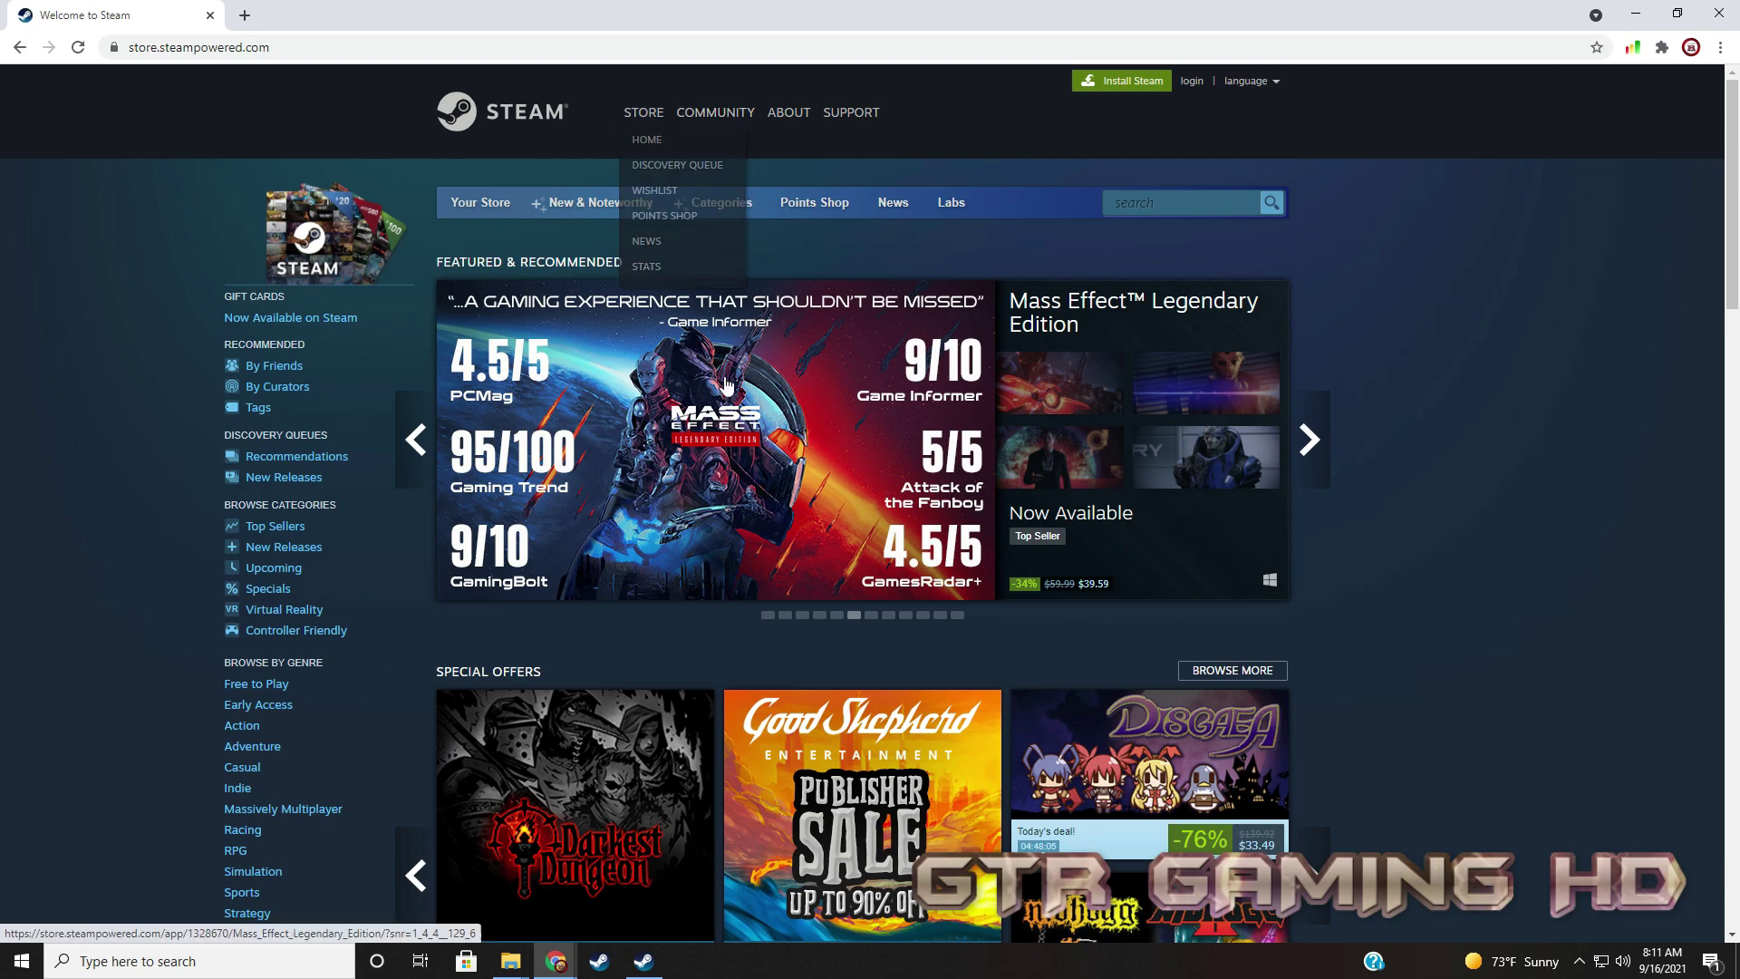
View RetroArch's Steam store page, then close Chrome to get back to the Steam library
mouse_move(750, 305)
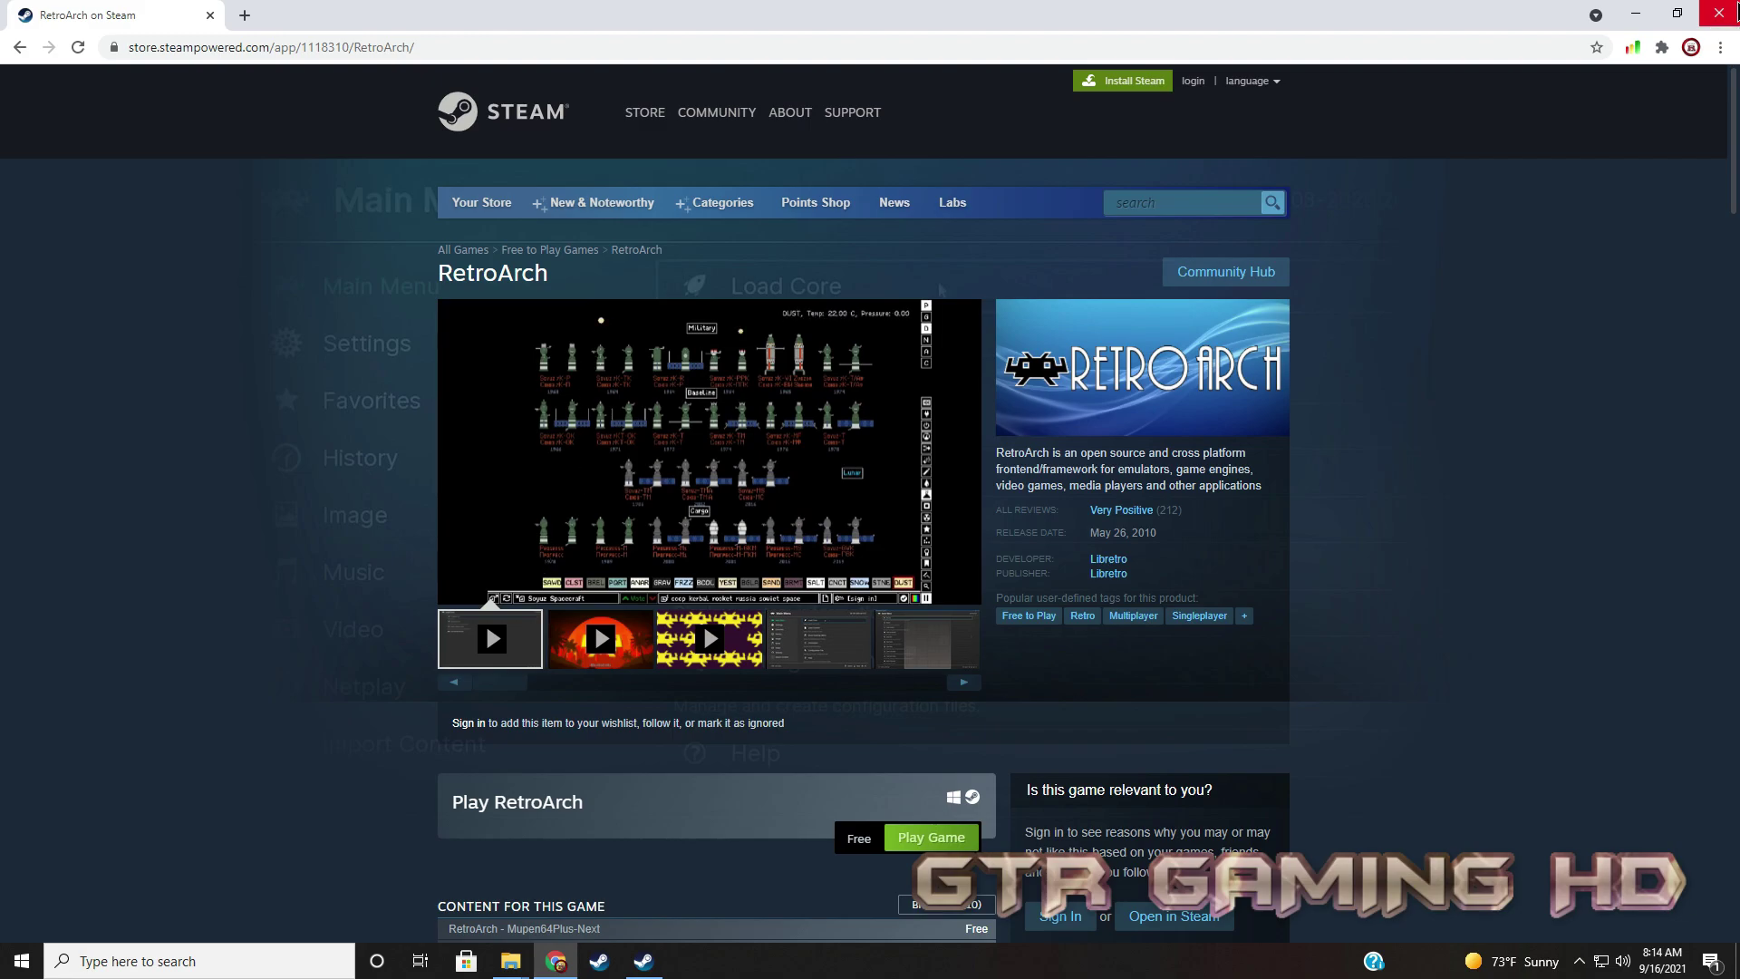
click(1735, 13)
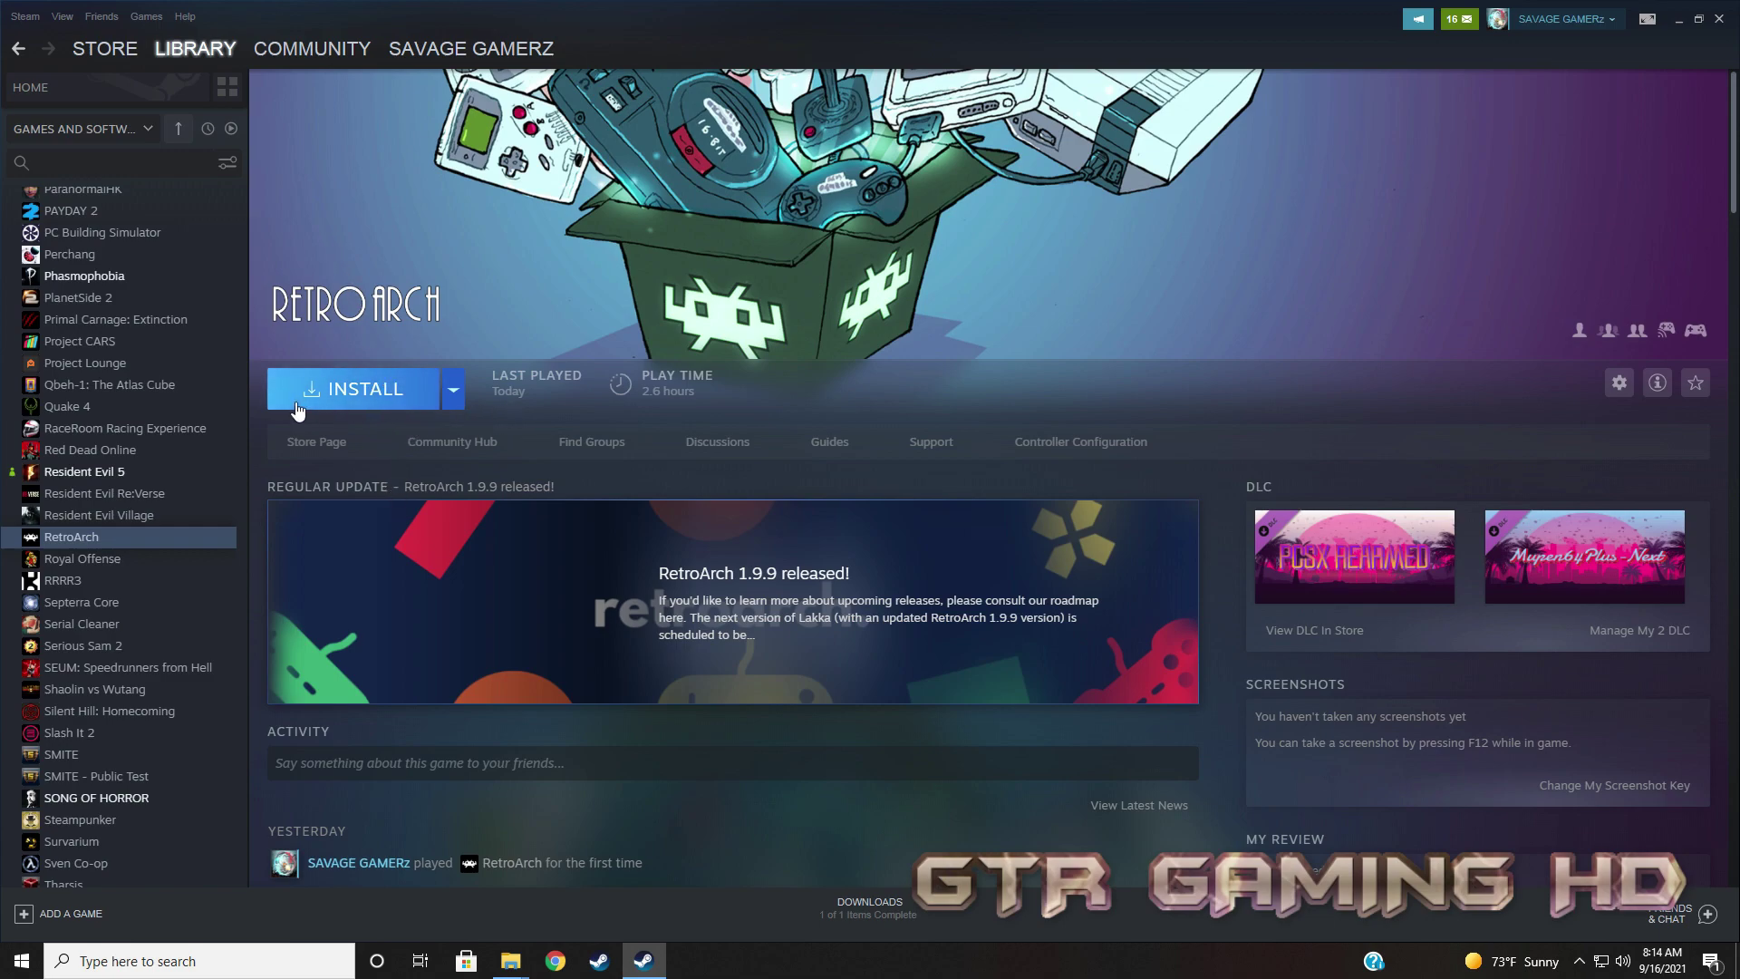
Install RetroArch to D:\Steam, keeping the desktop and start menu shortcuts
click(380, 403)
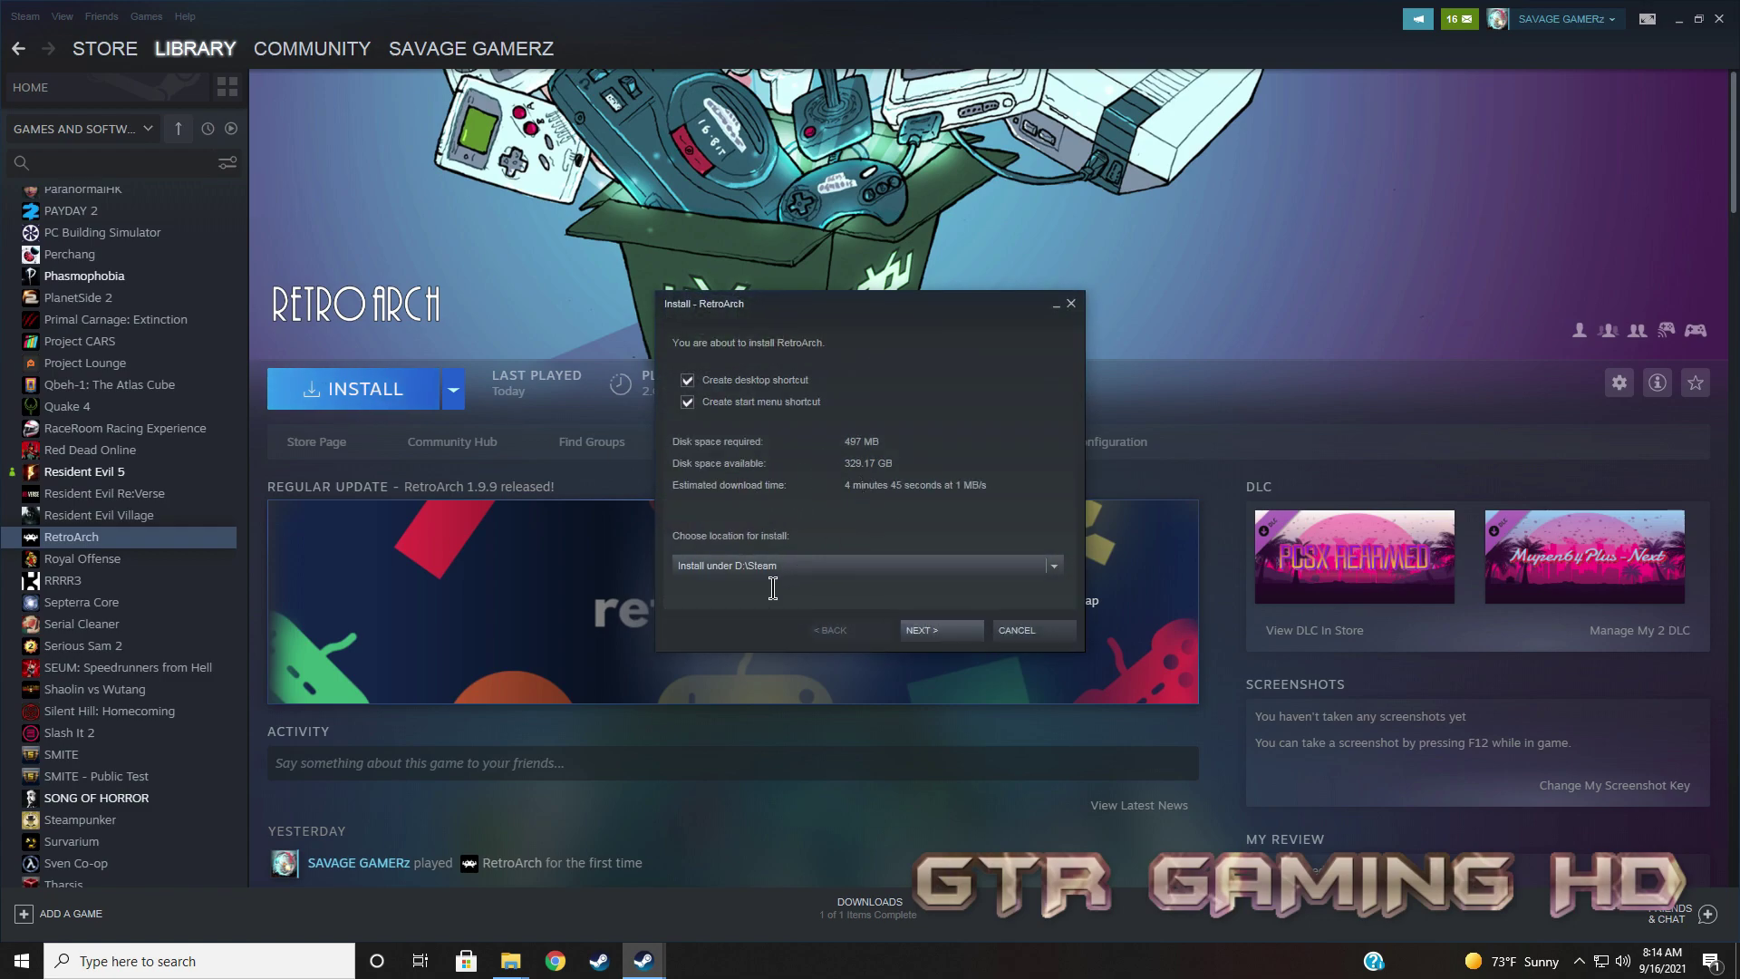
click(940, 631)
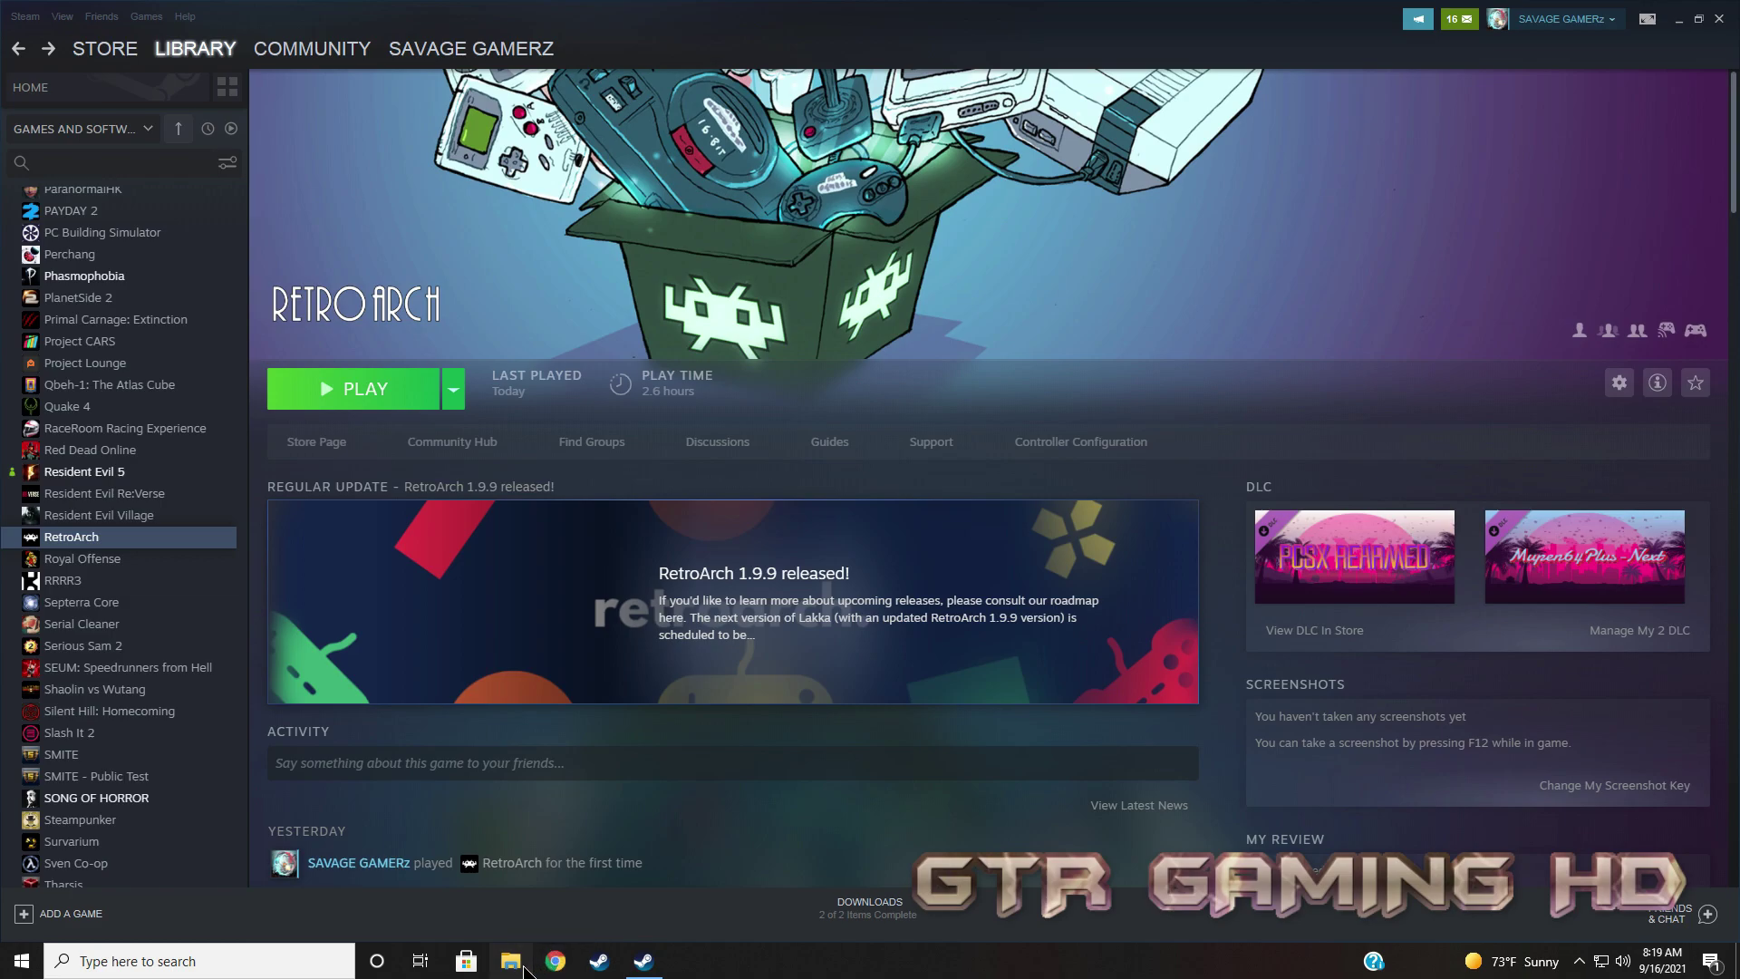
Browse File Explorer to D:\Steam\steamapps\common\RetroArch, then minimize the window
click(511, 960)
click(107, 437)
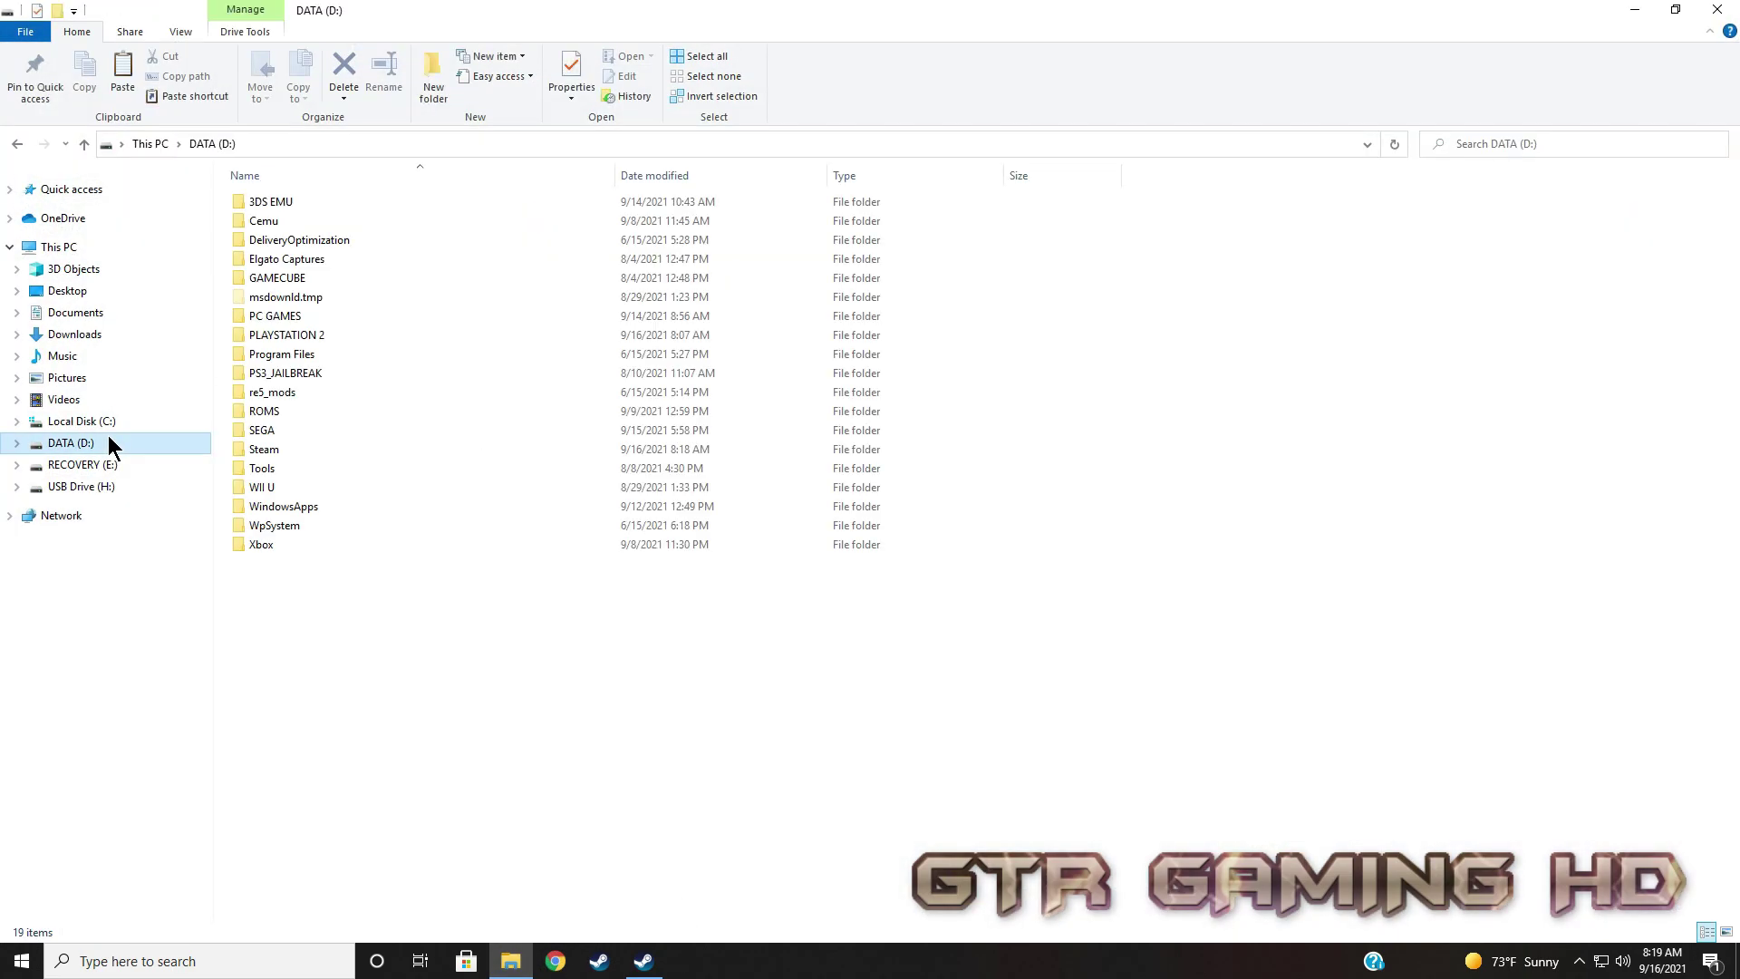
double_click(279, 447)
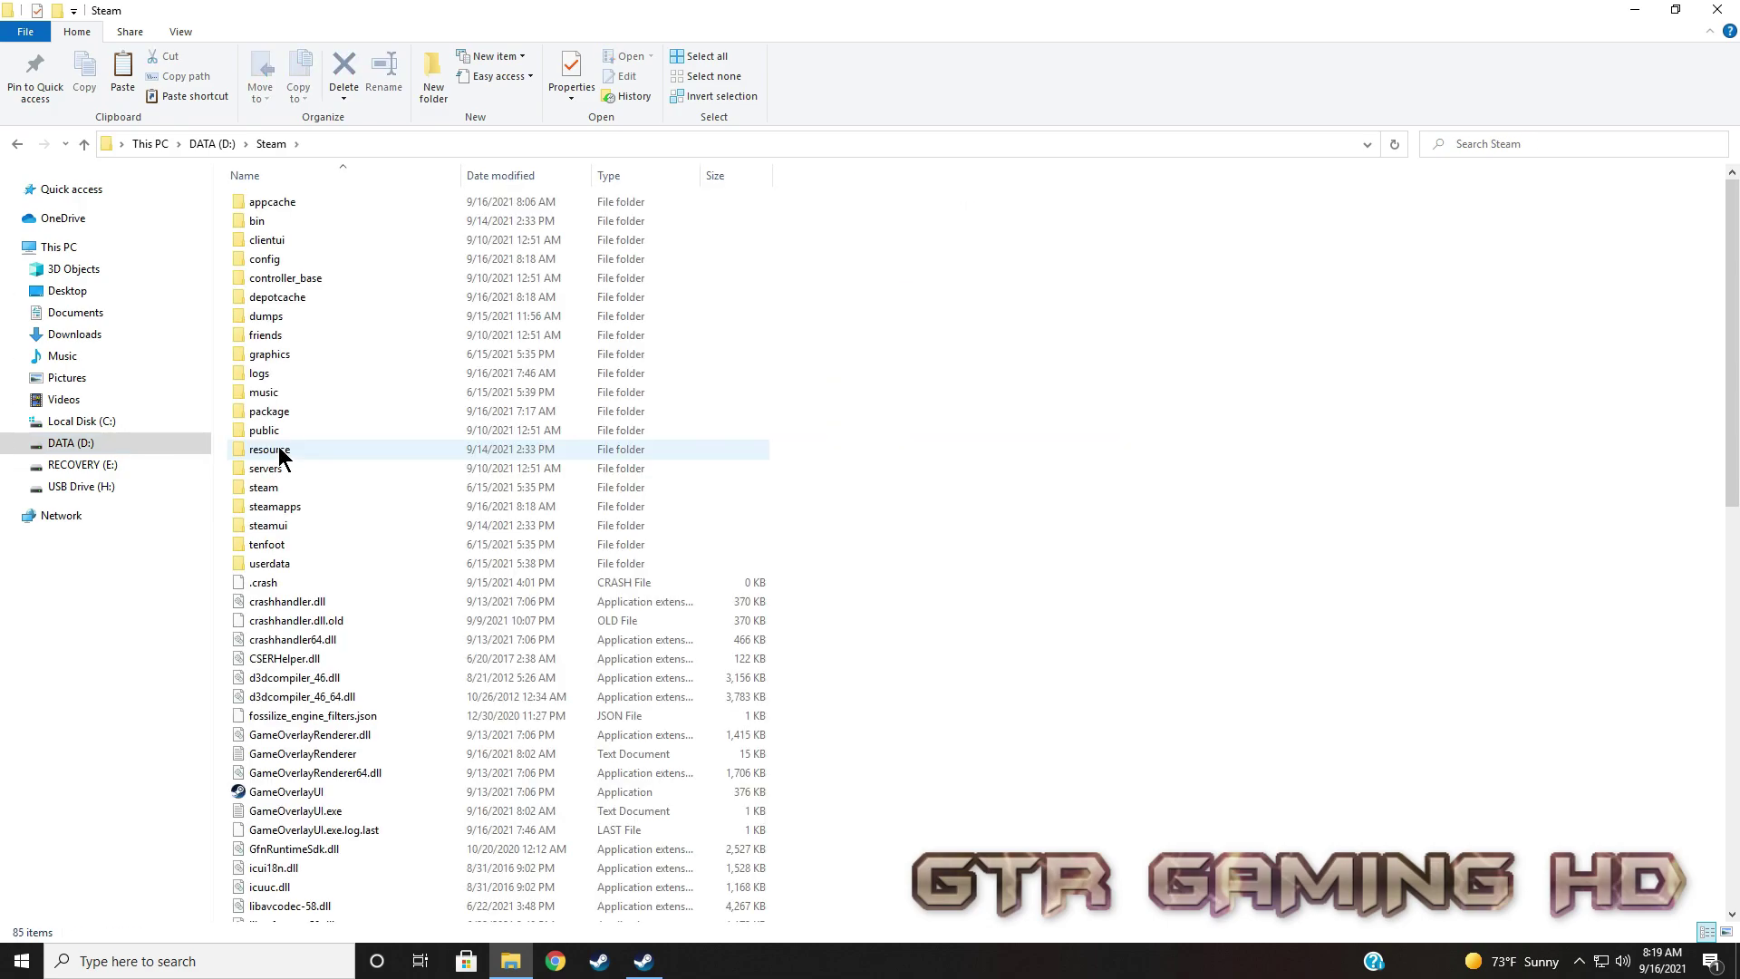
double_click(286, 506)
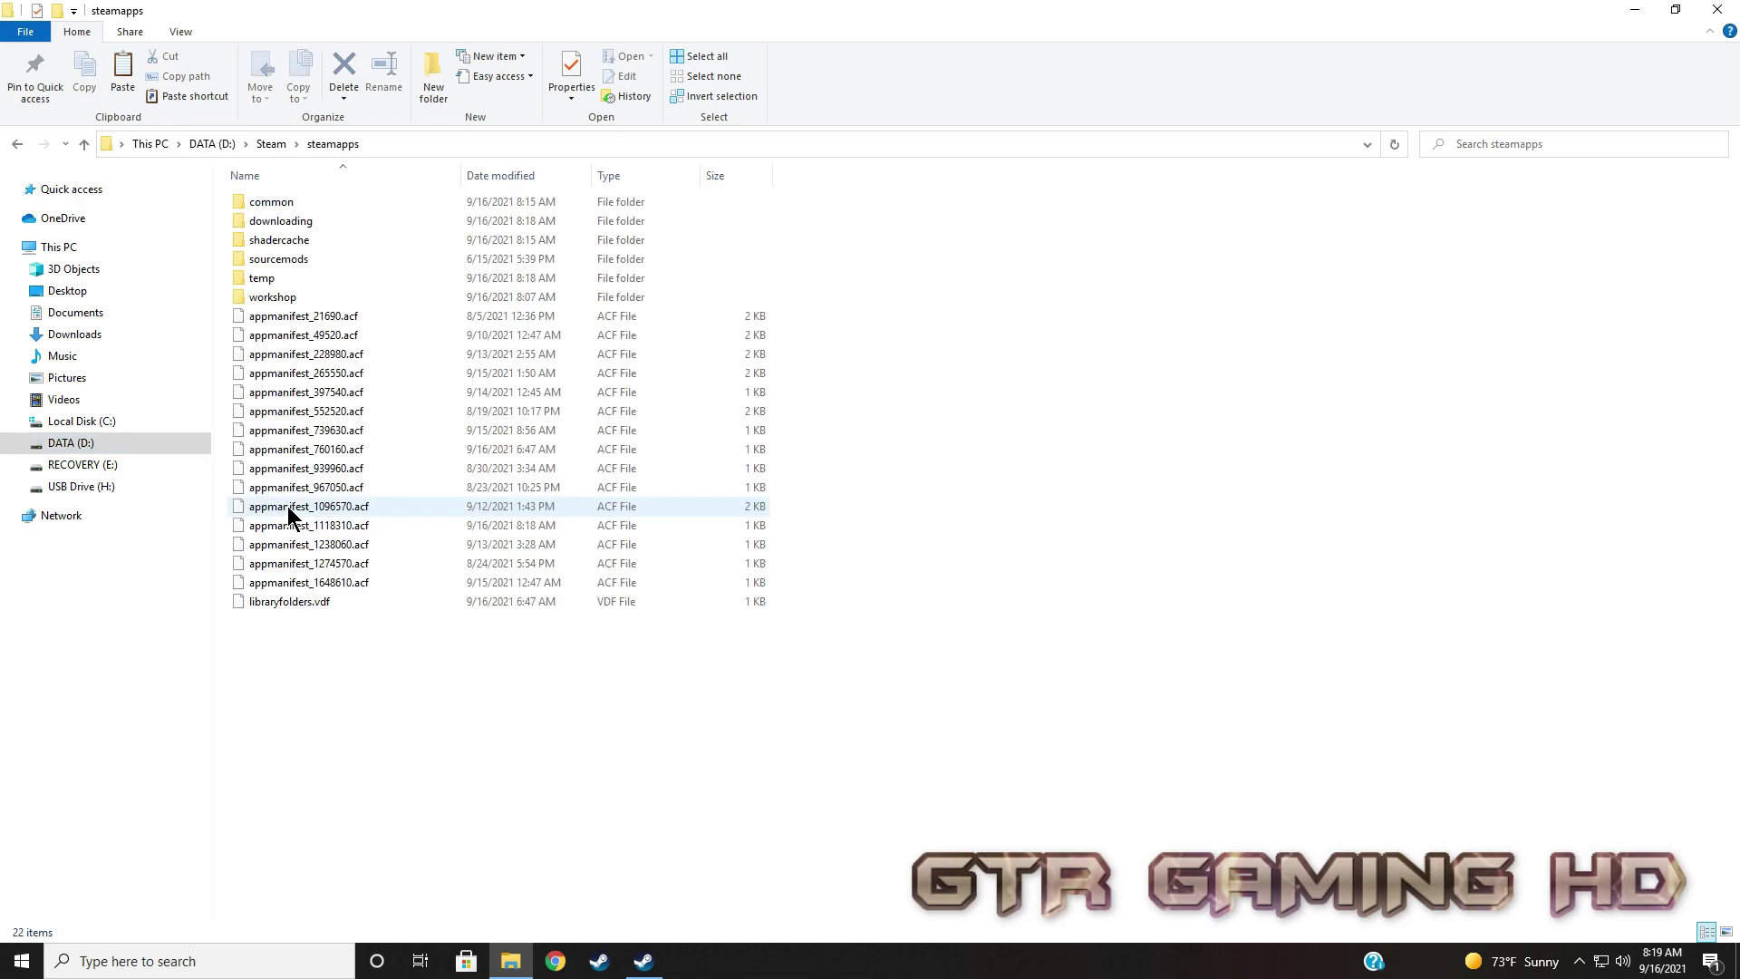
double_click(318, 209)
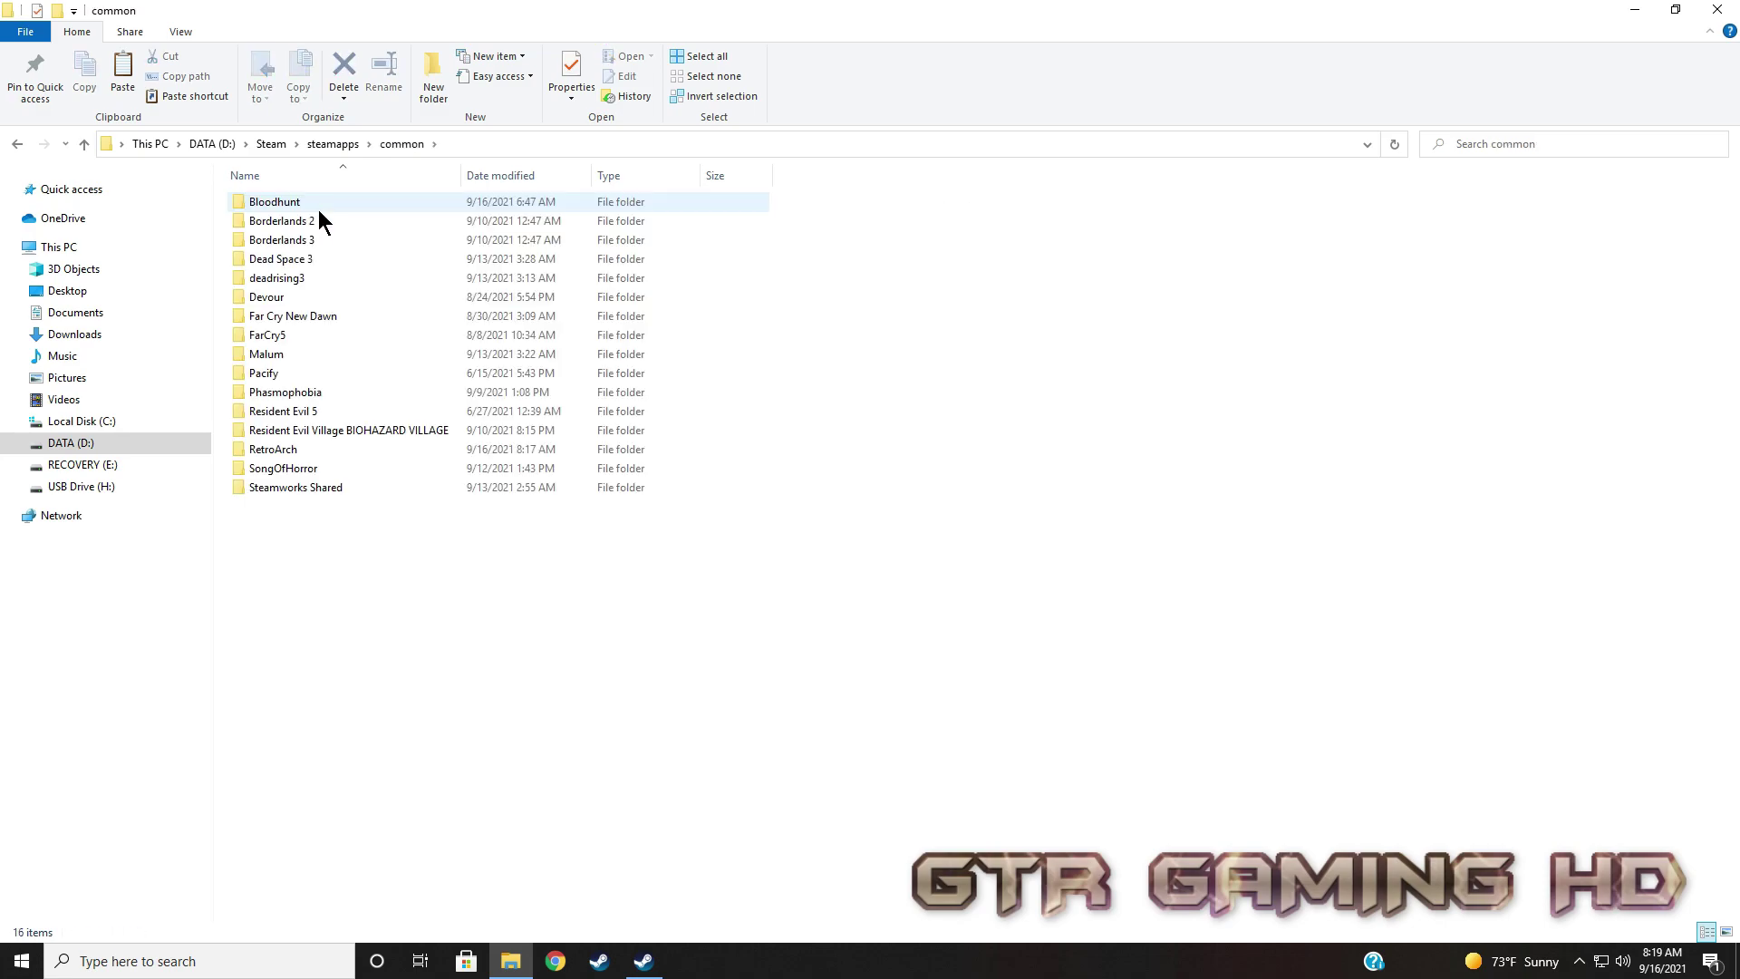
double_click(301, 449)
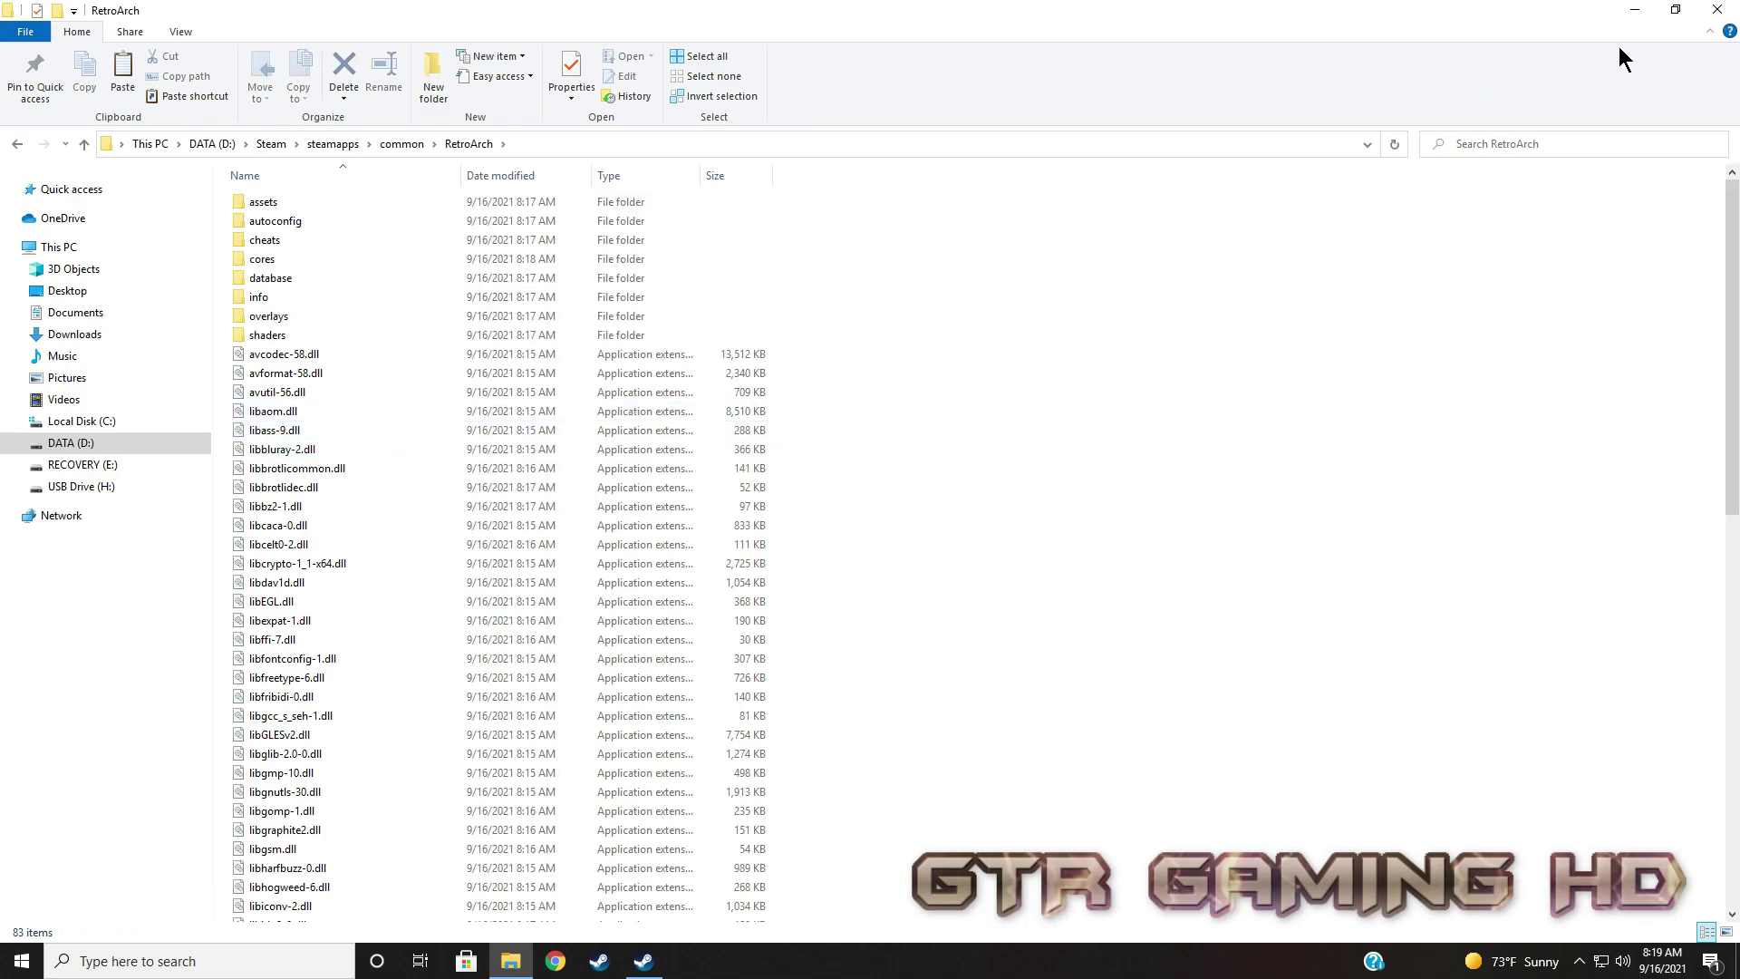
click(1634, 10)
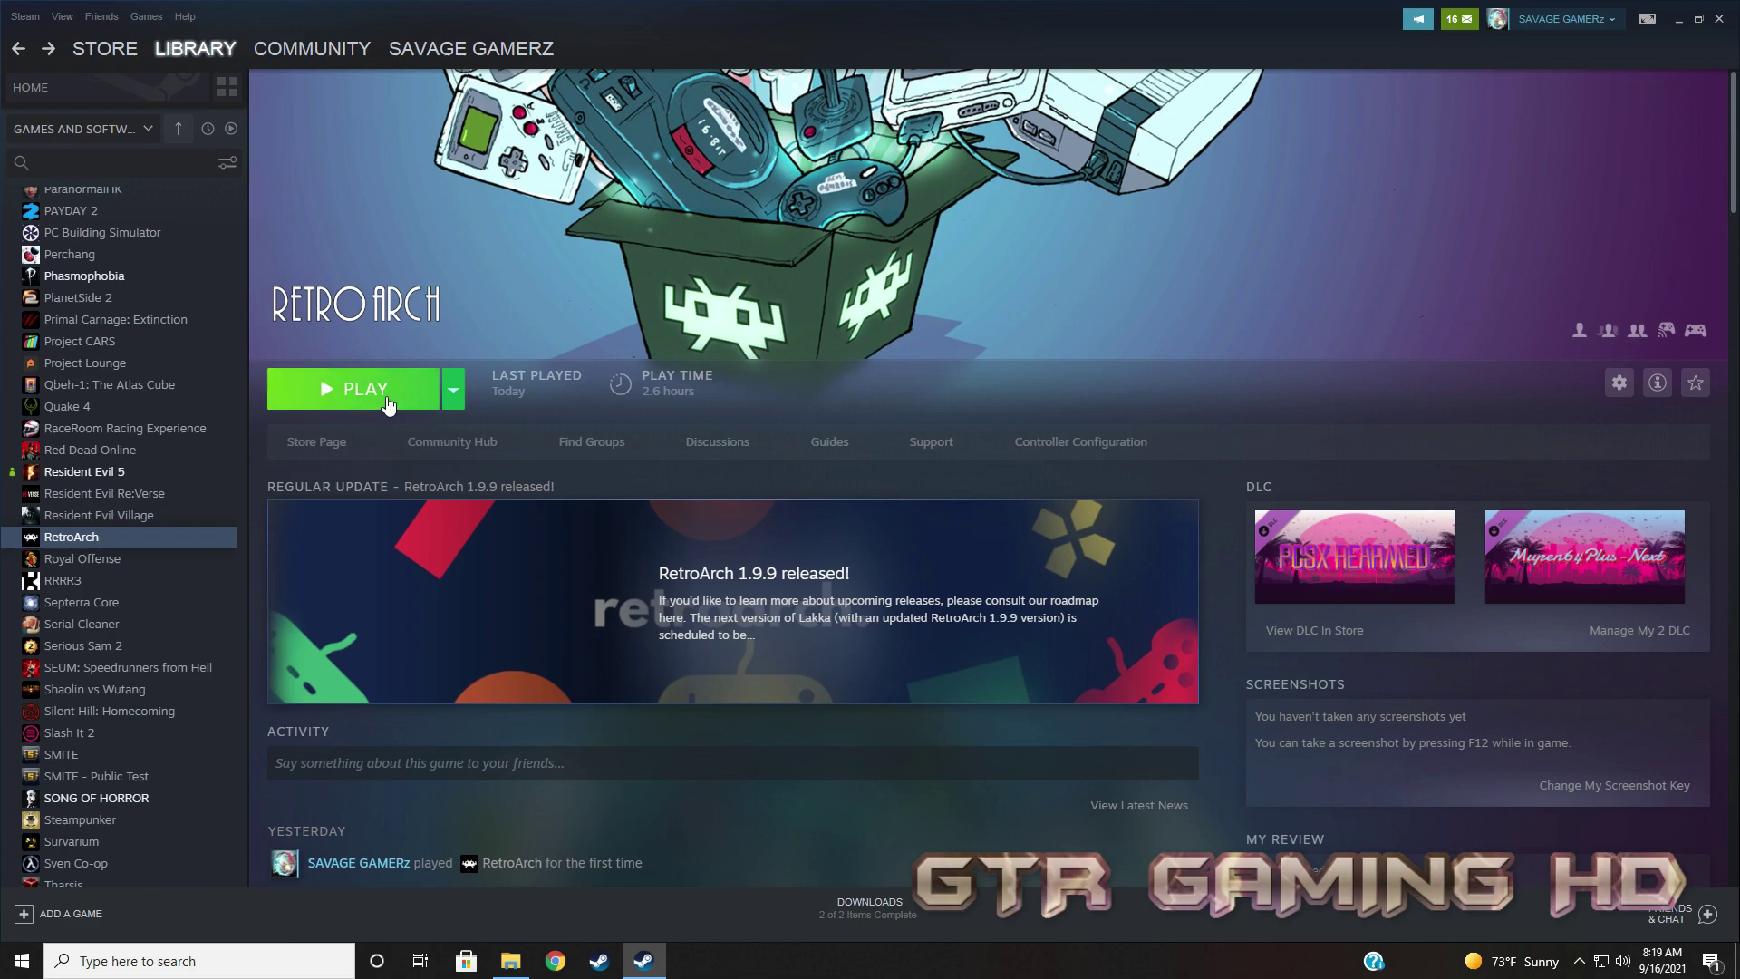
Launch RetroArch from Steam, check the Load Core list, then quit RetroArch
click(387, 402)
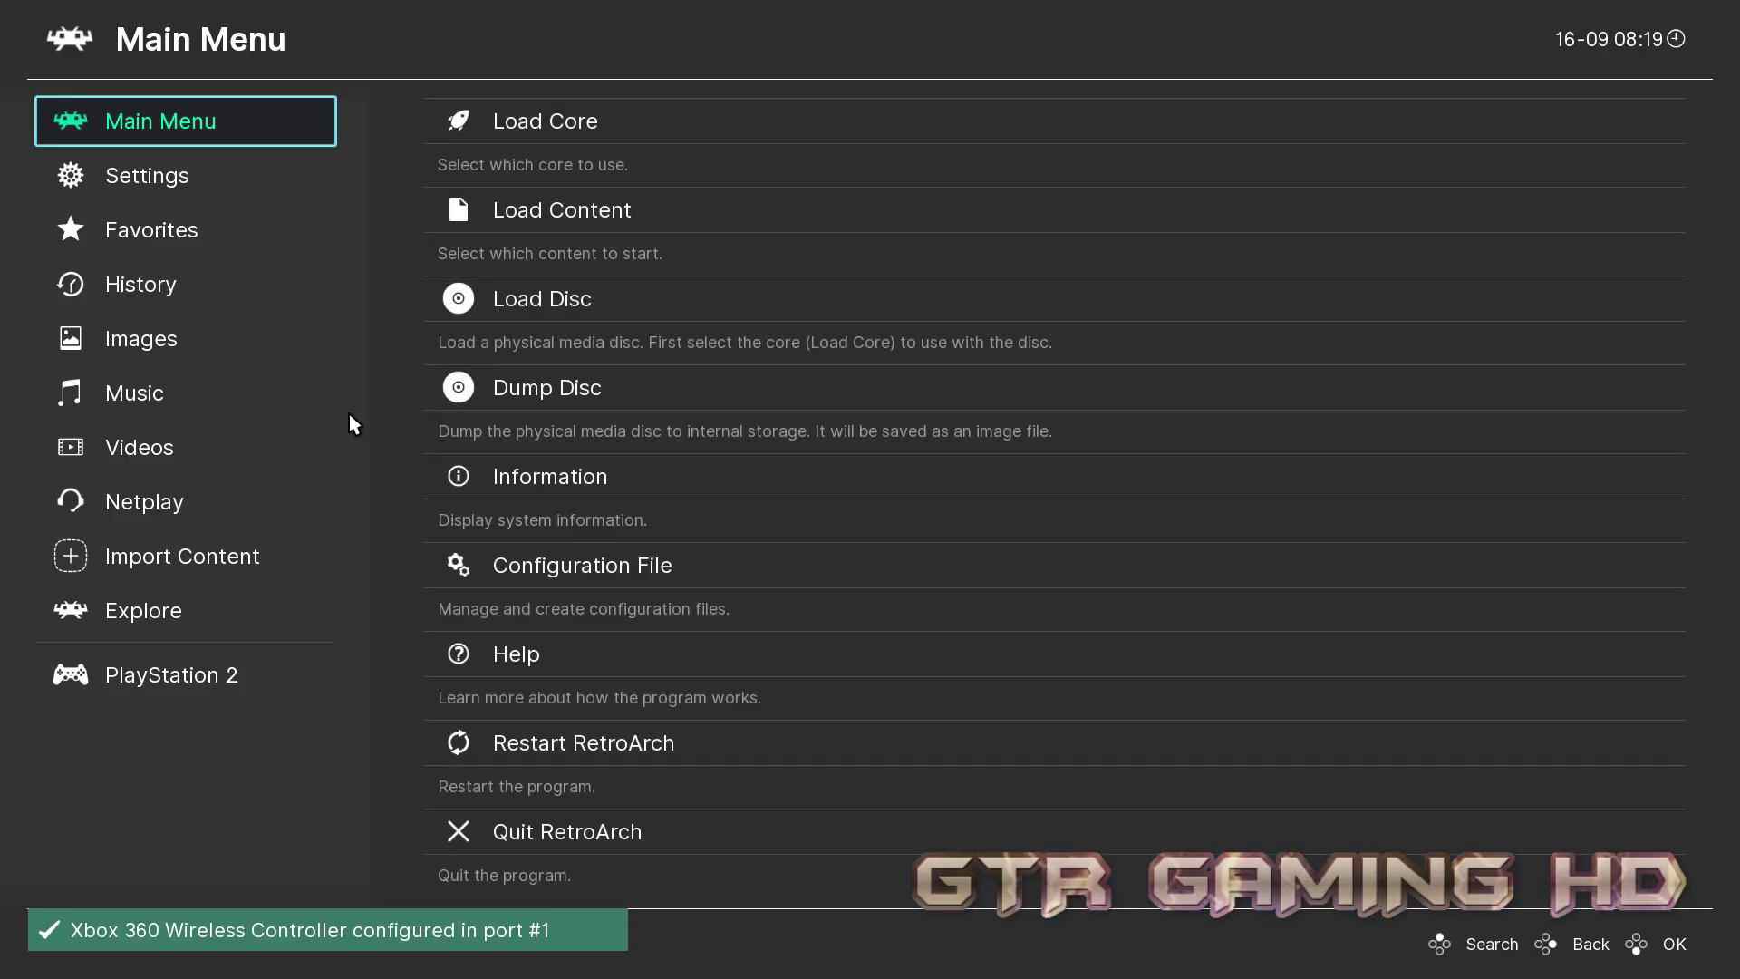
click(481, 136)
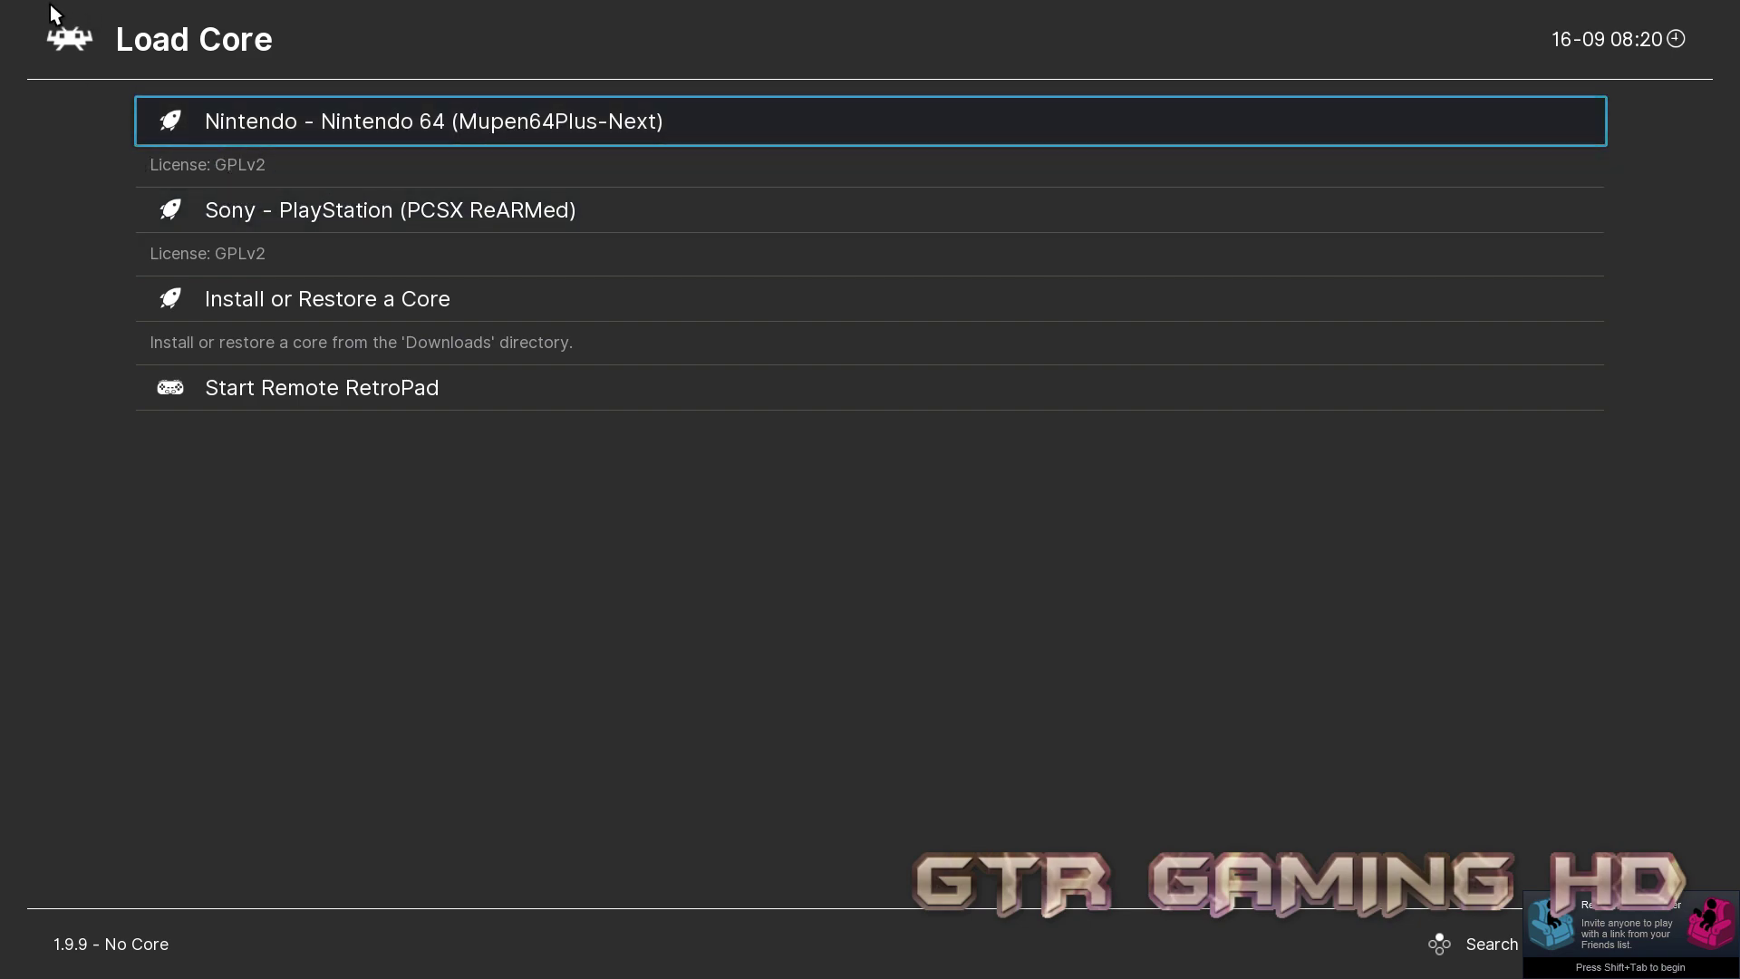
click(54, 37)
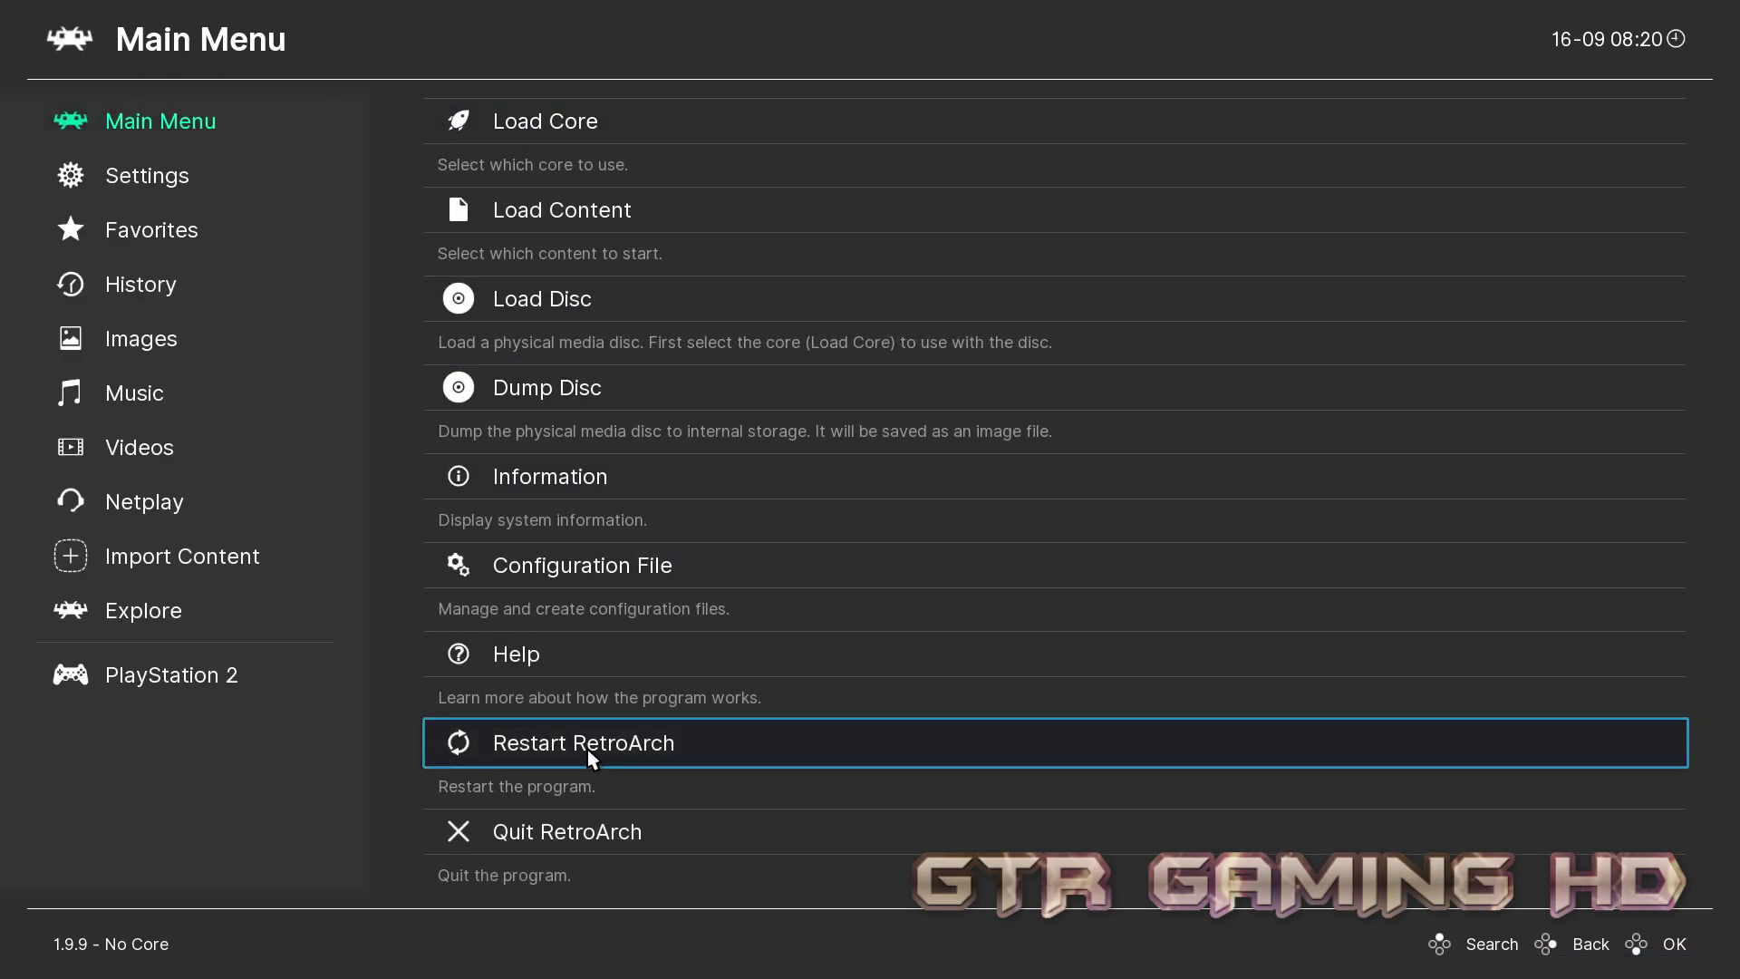
click(605, 838)
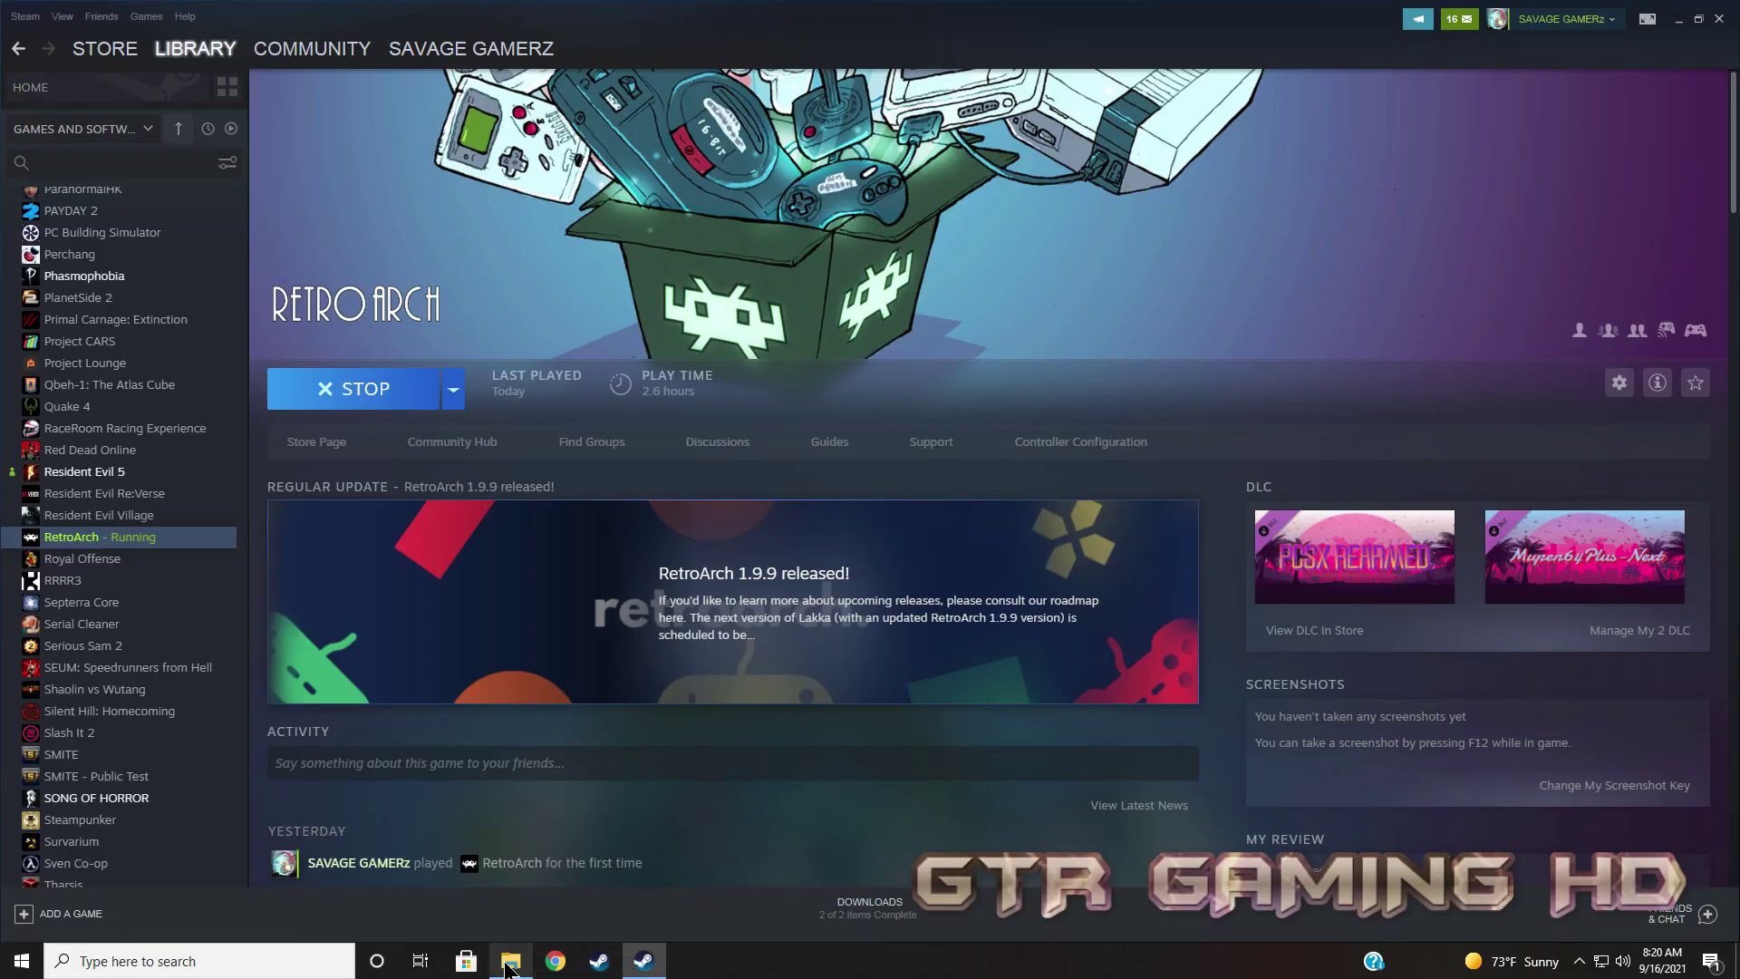
click(508, 964)
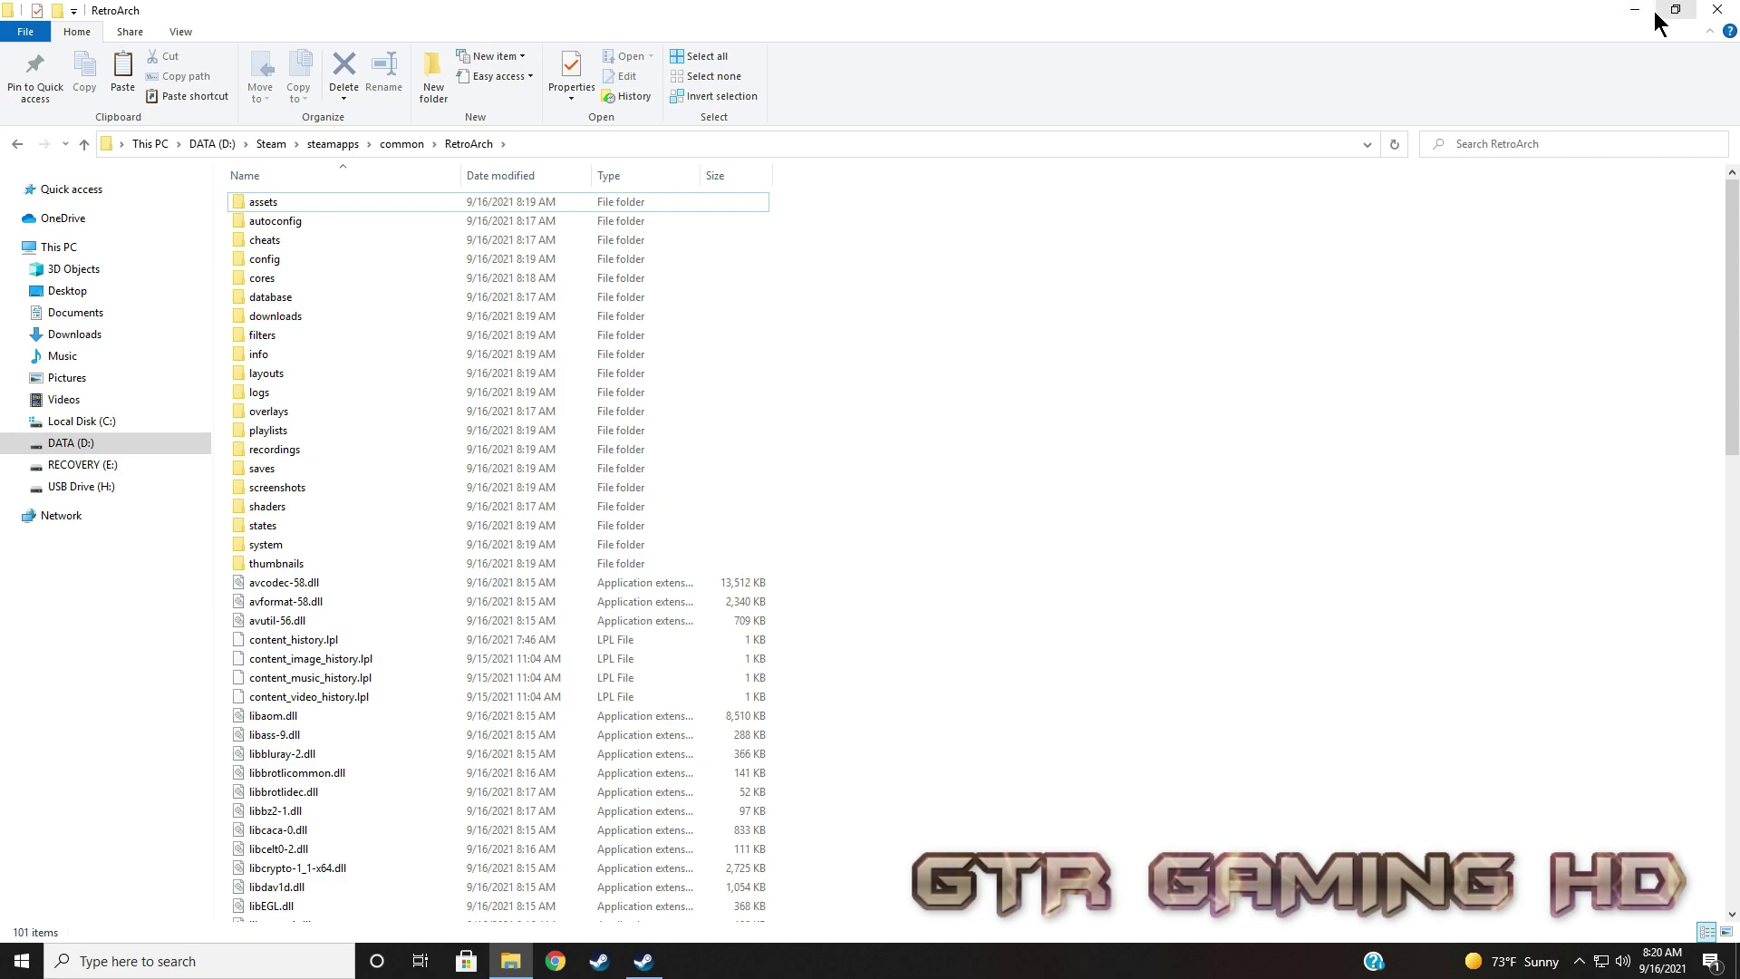
Extract cores.zip in Downloads into a cores folder
right_click(528, 967)
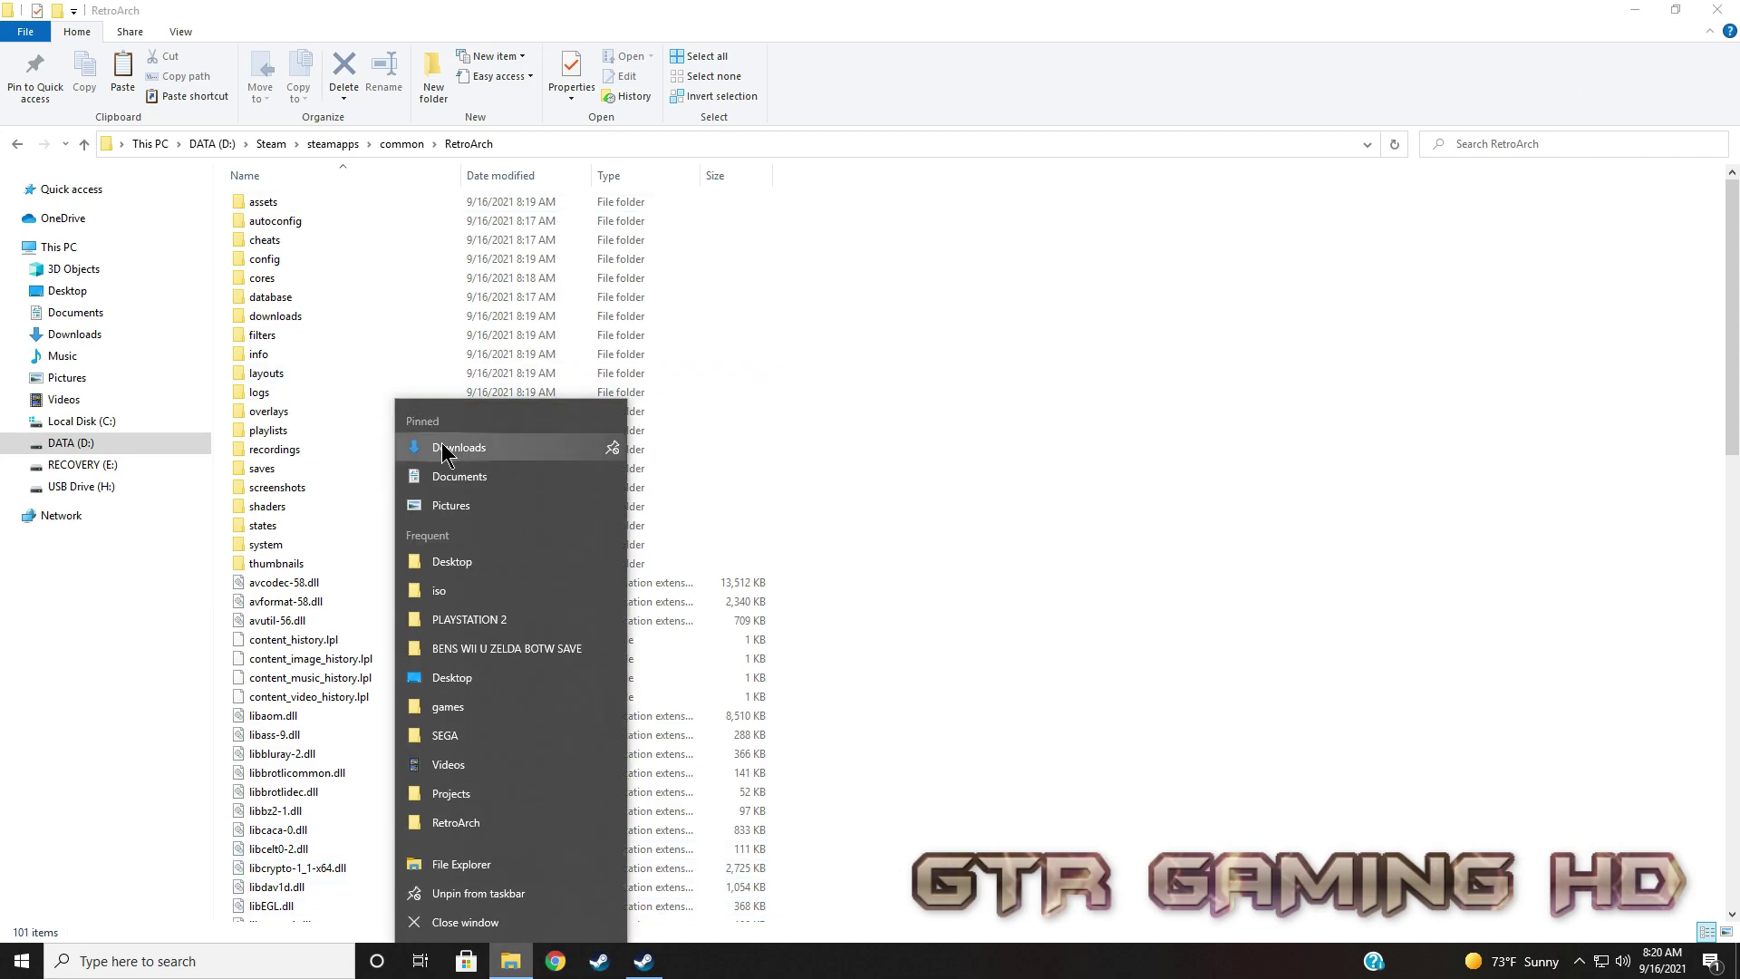
click(444, 450)
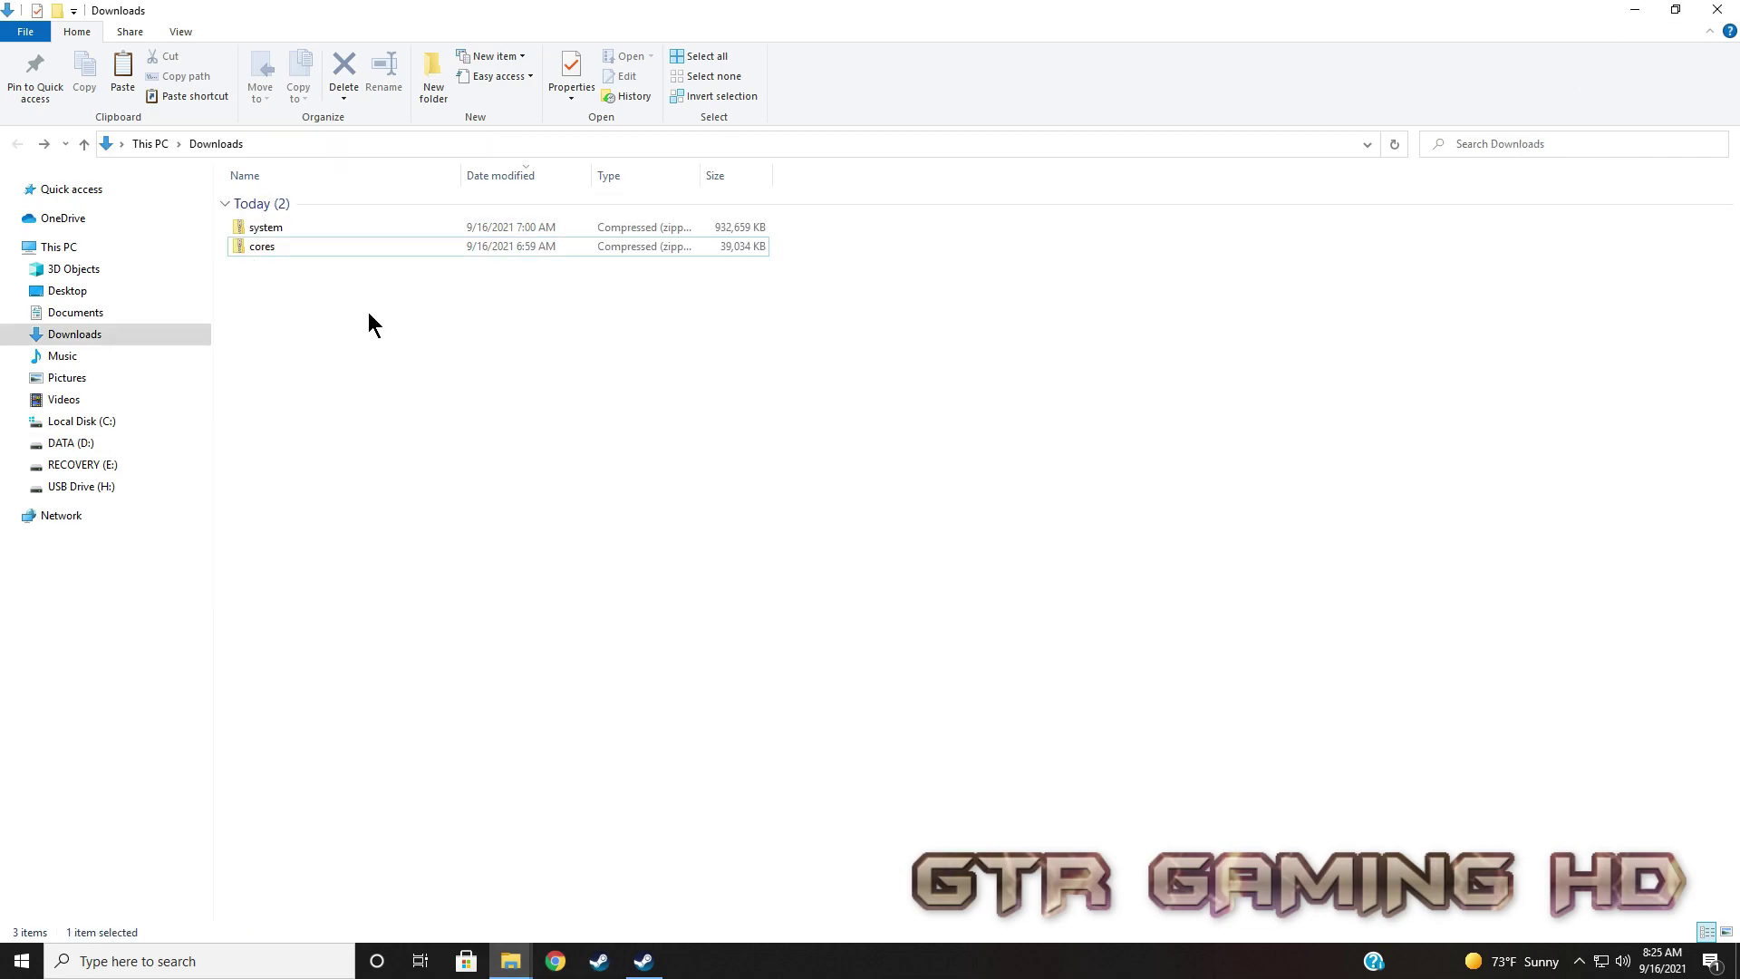
click(372, 248)
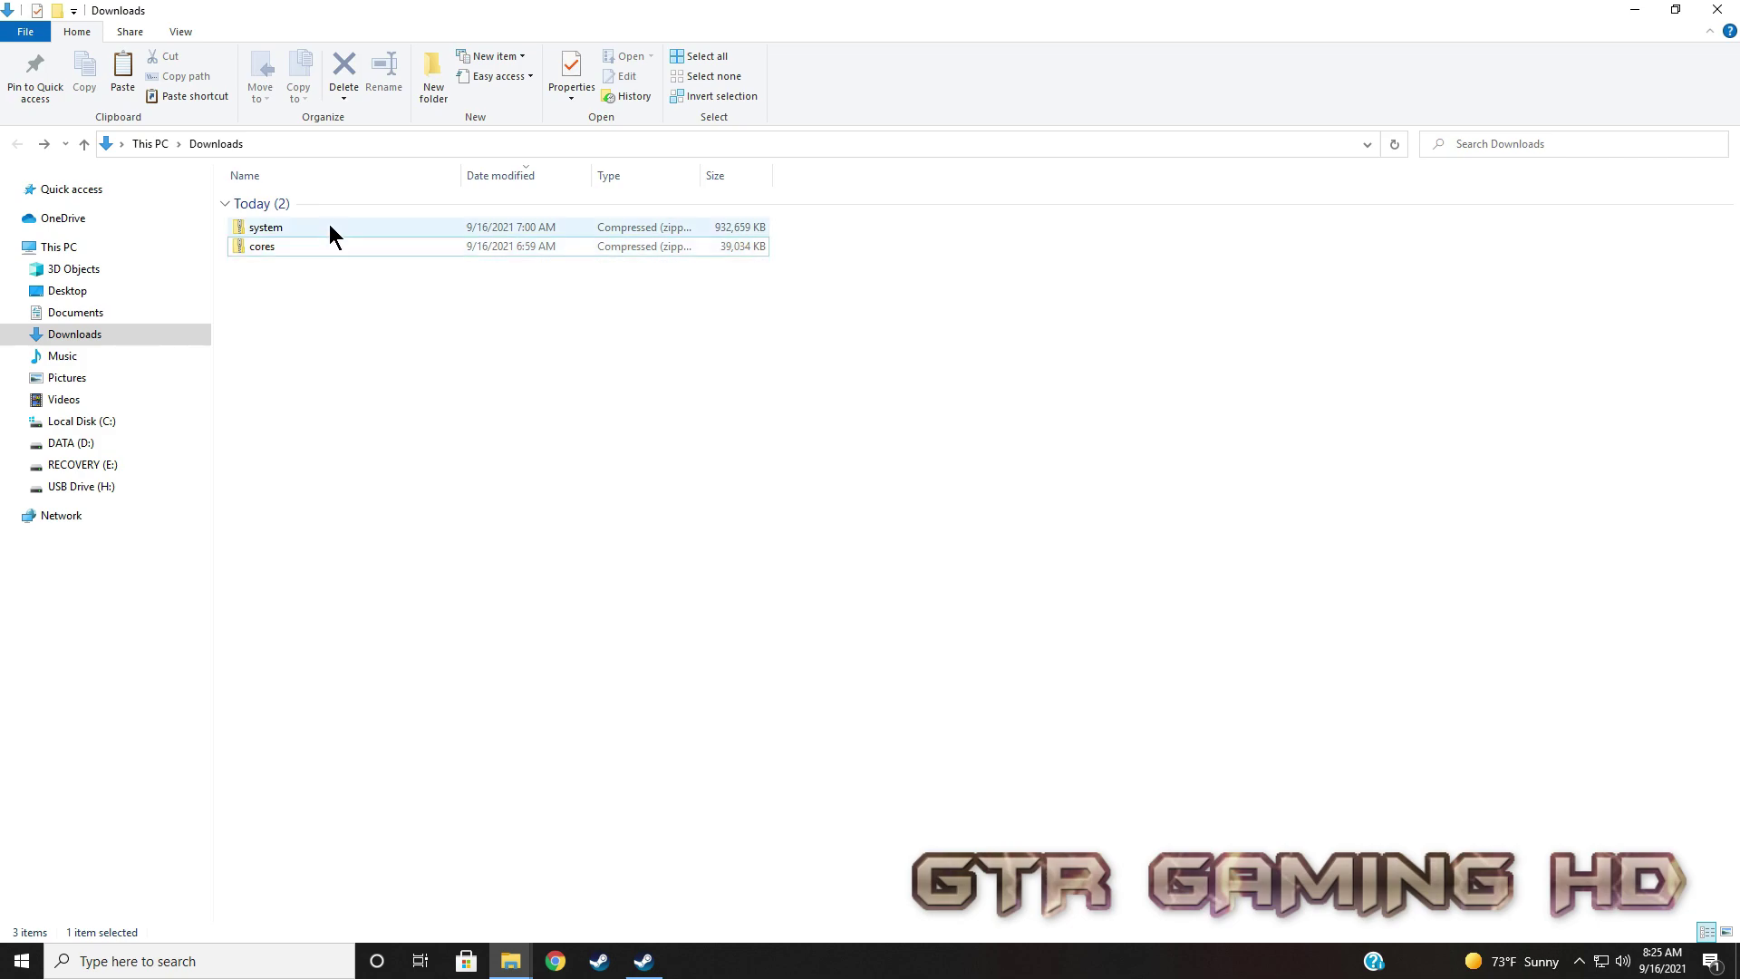
click(310, 254)
right_click(310, 254)
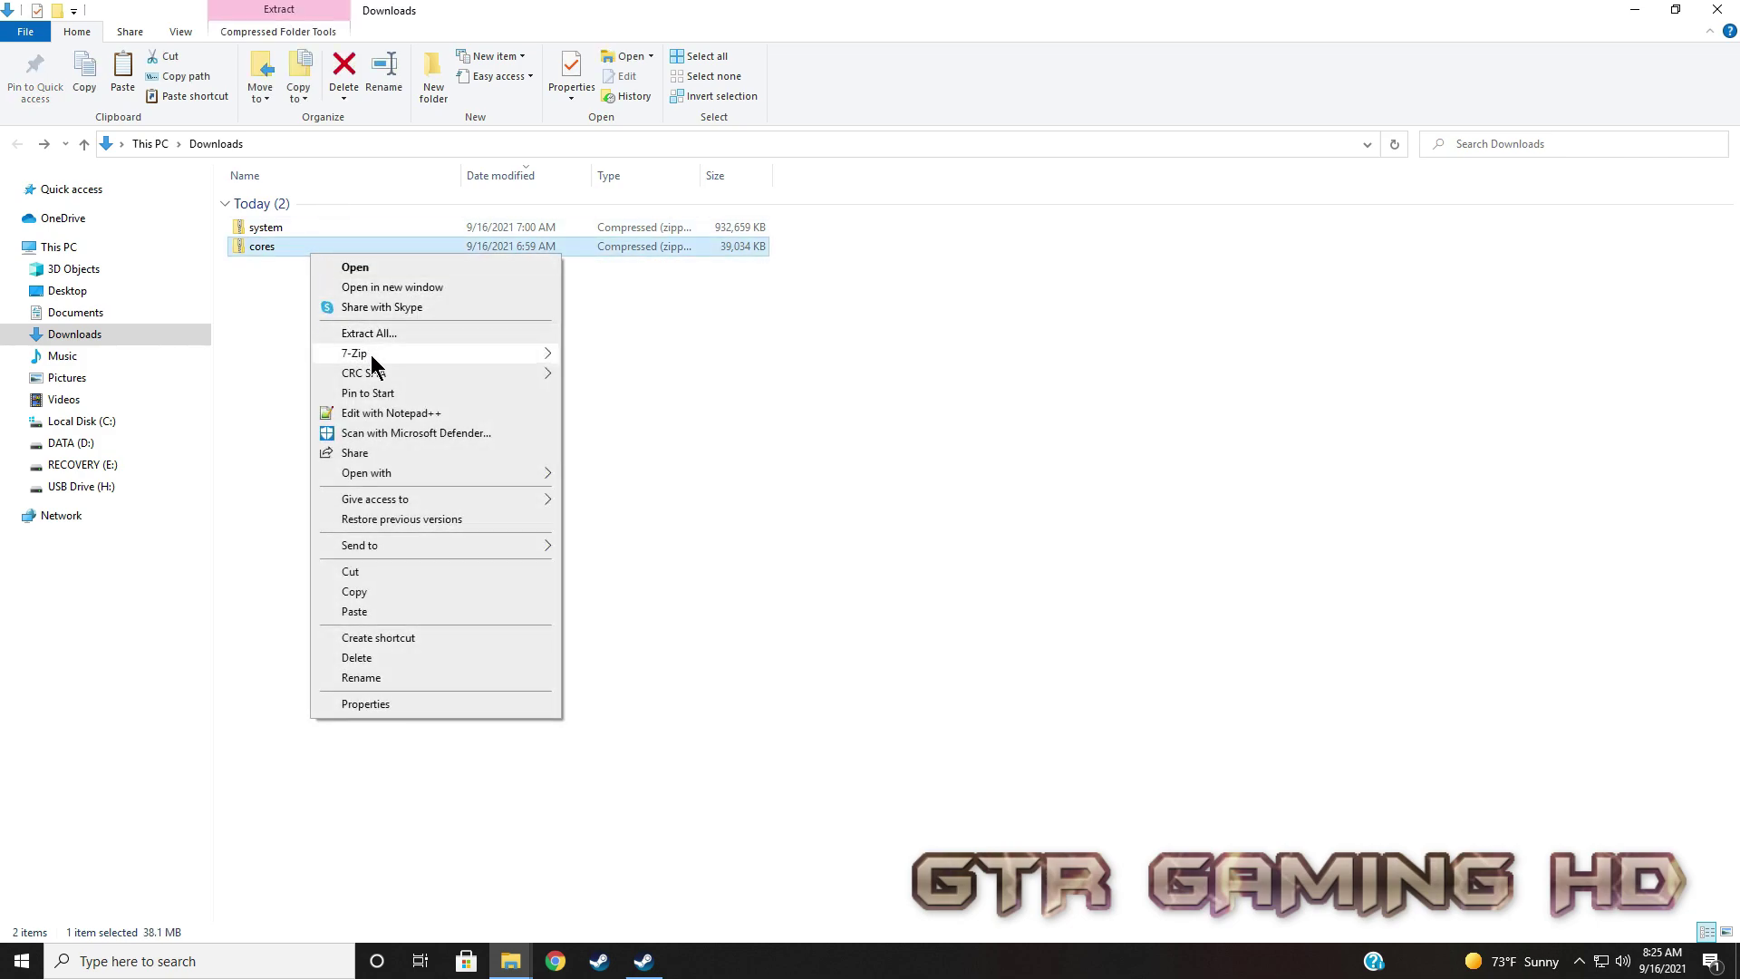
mouse_move(372, 356)
click(601, 396)
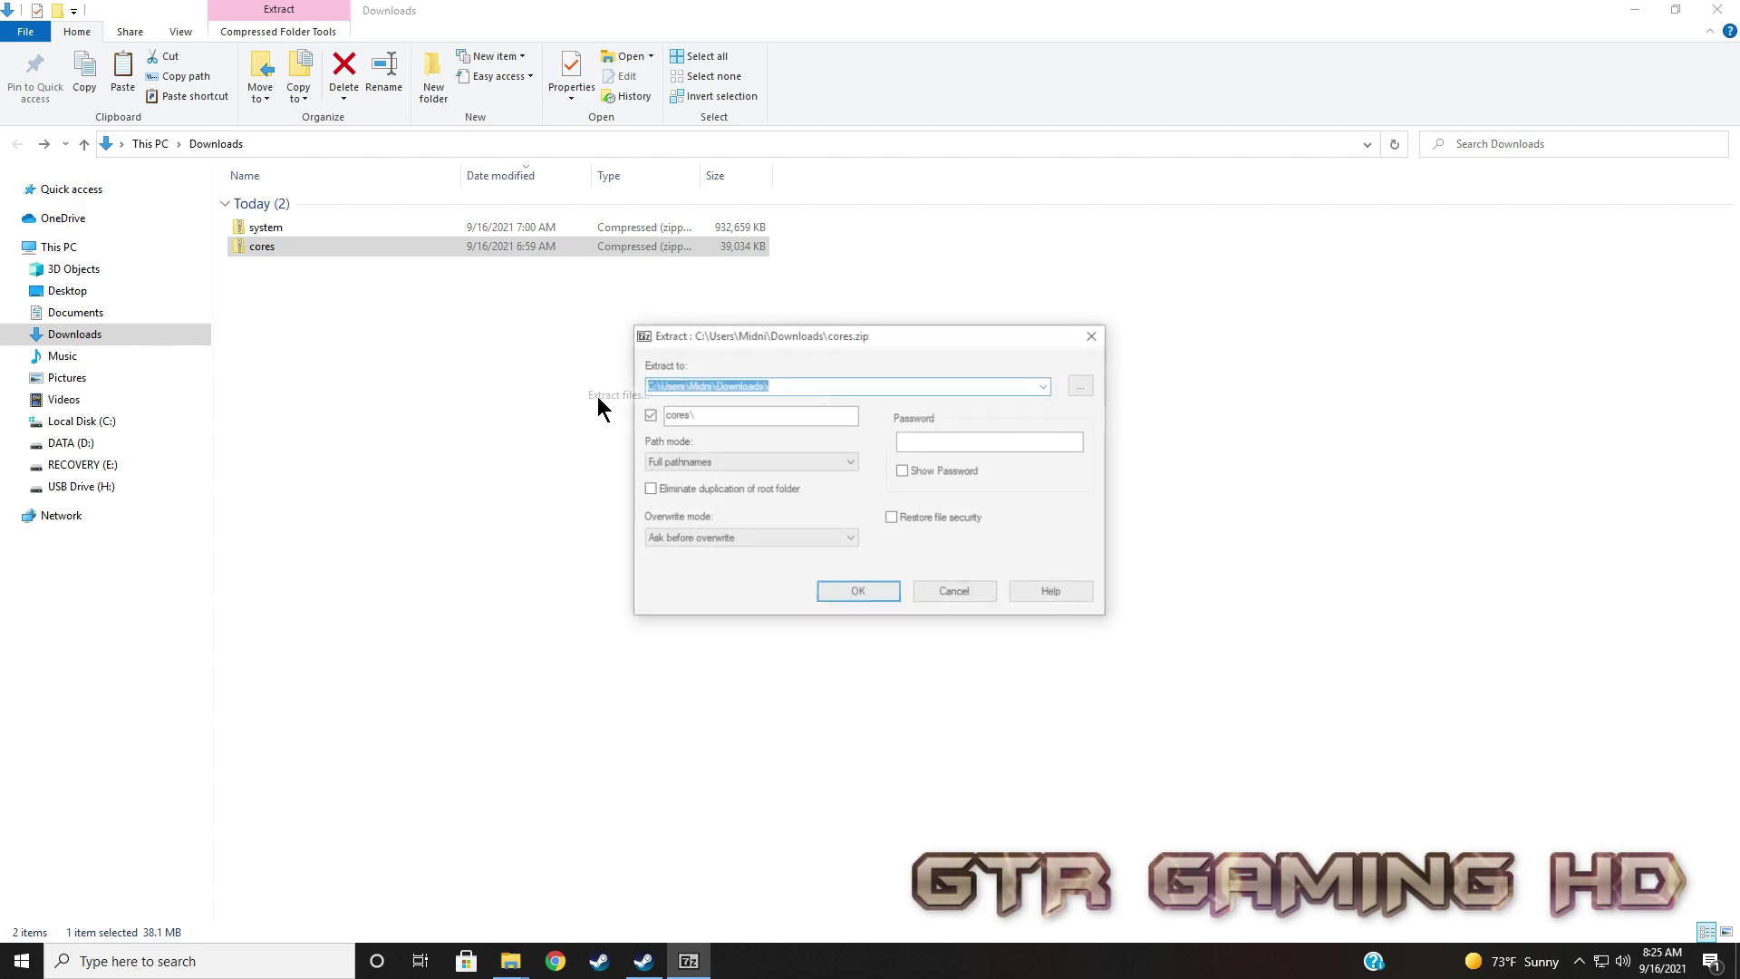
click(858, 594)
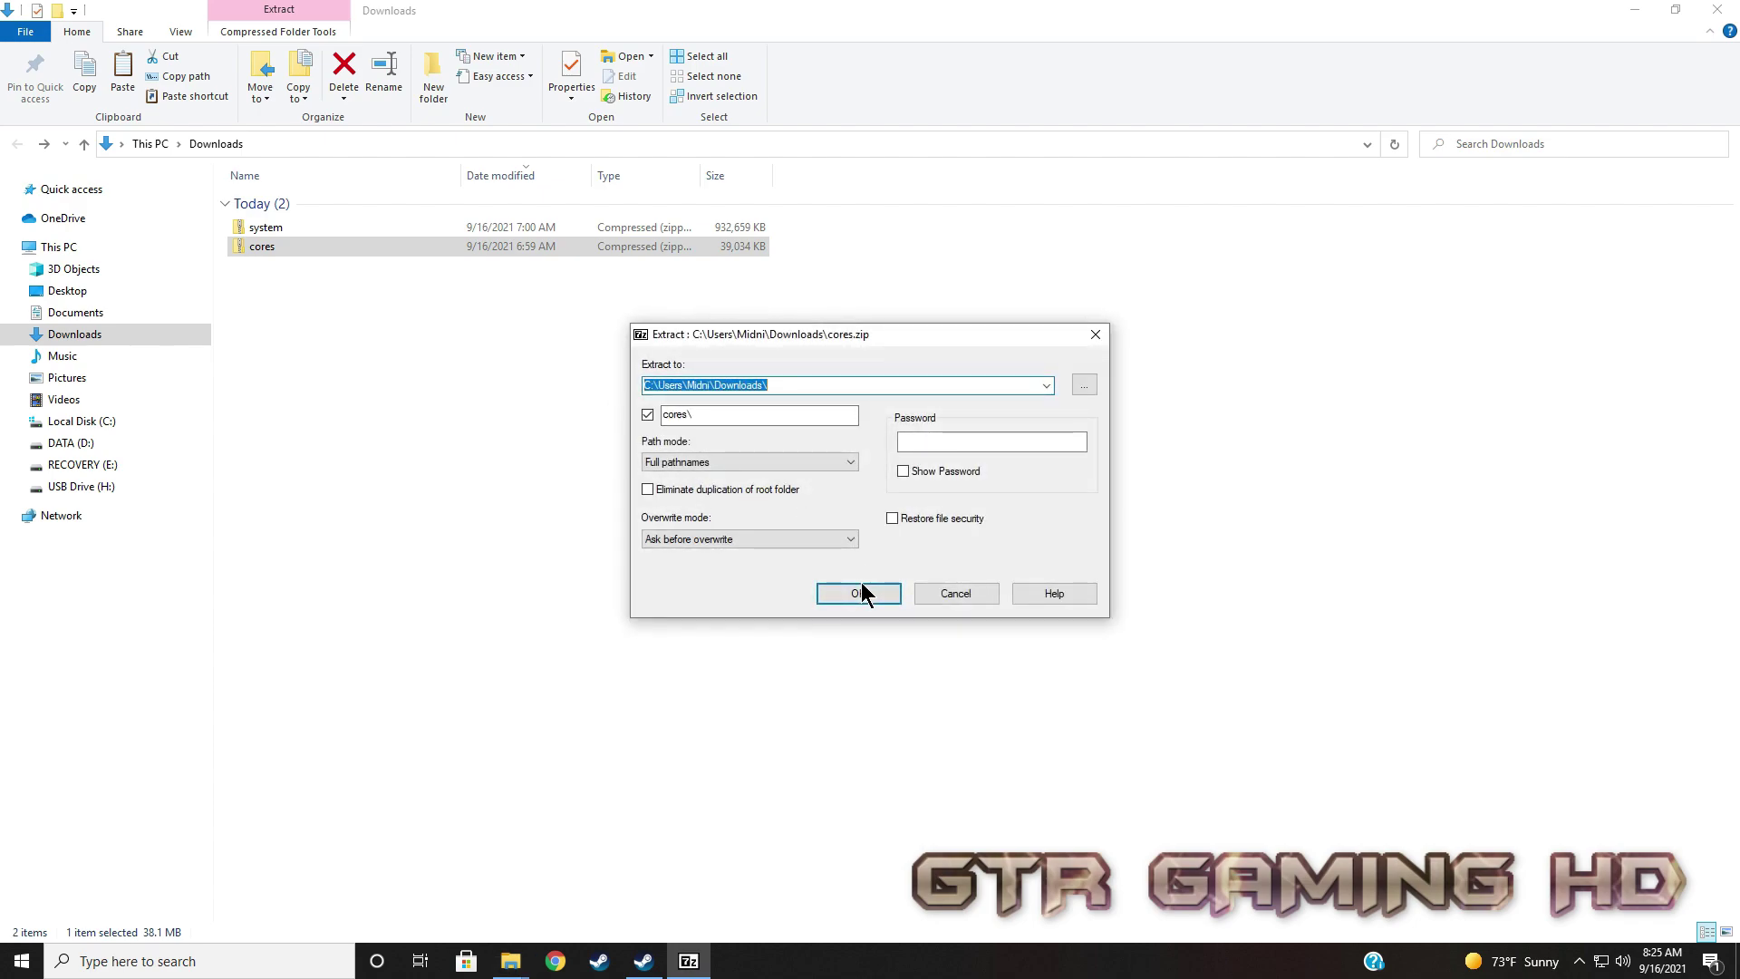
Copy the inner cores folder from the extracted Downloads\cores folder
double_click(328, 270)
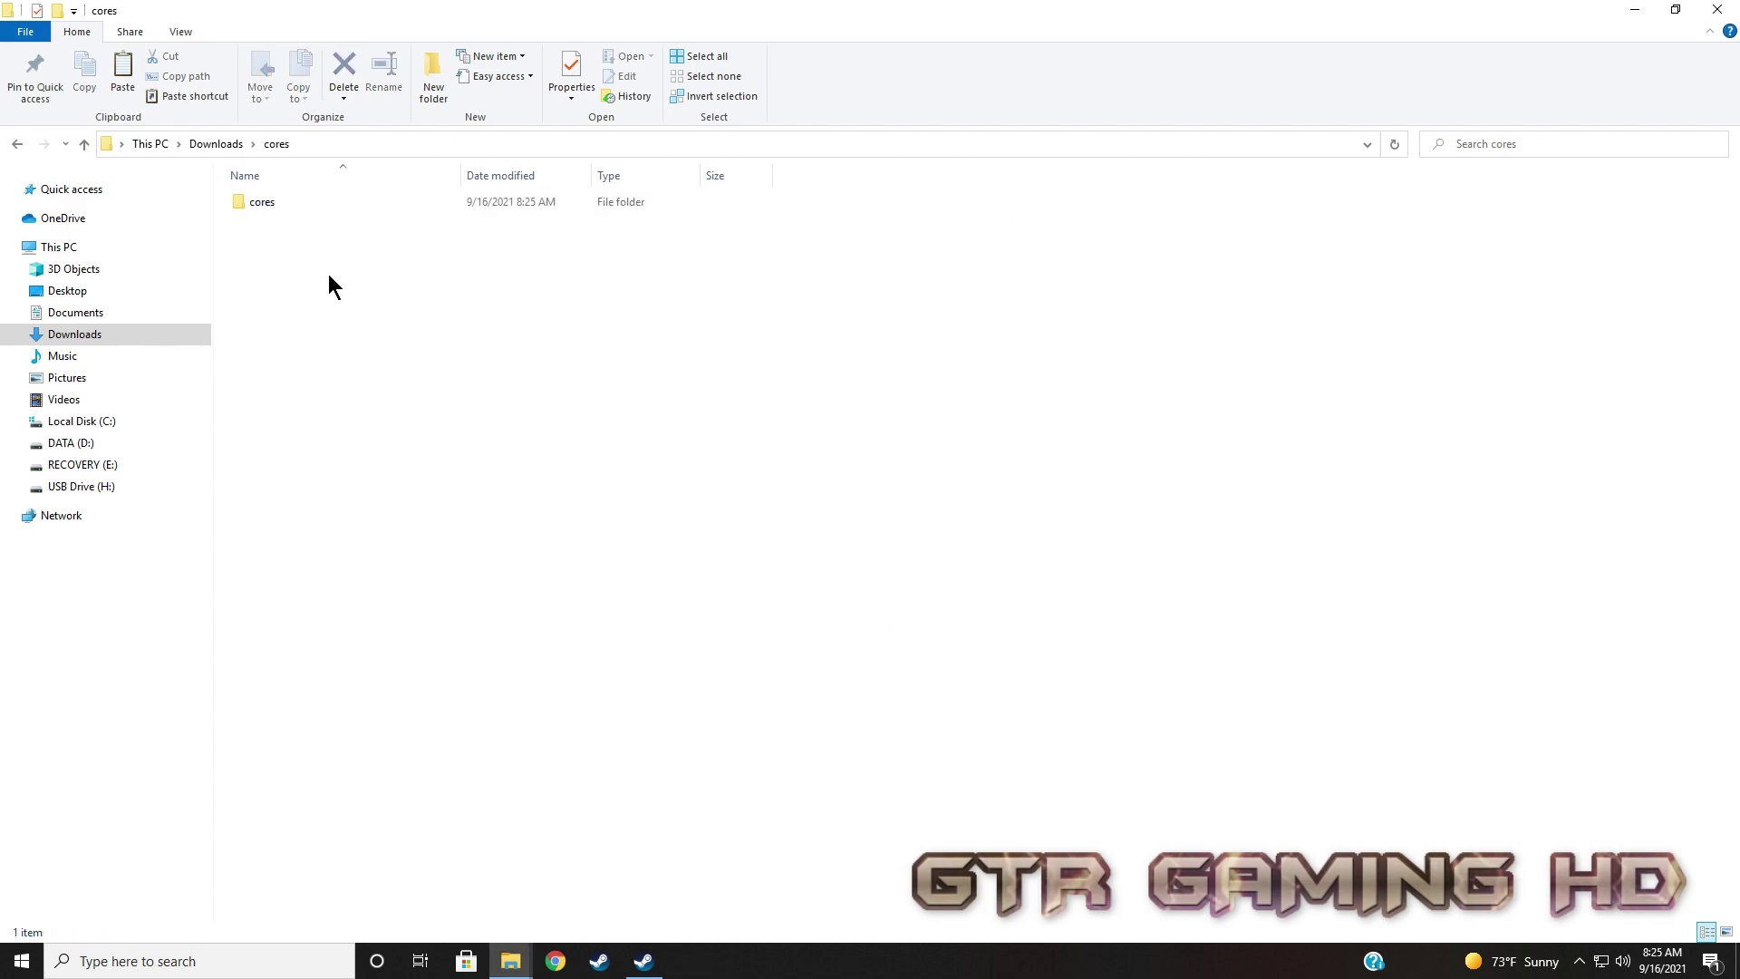
click(342, 209)
right_click(341, 209)
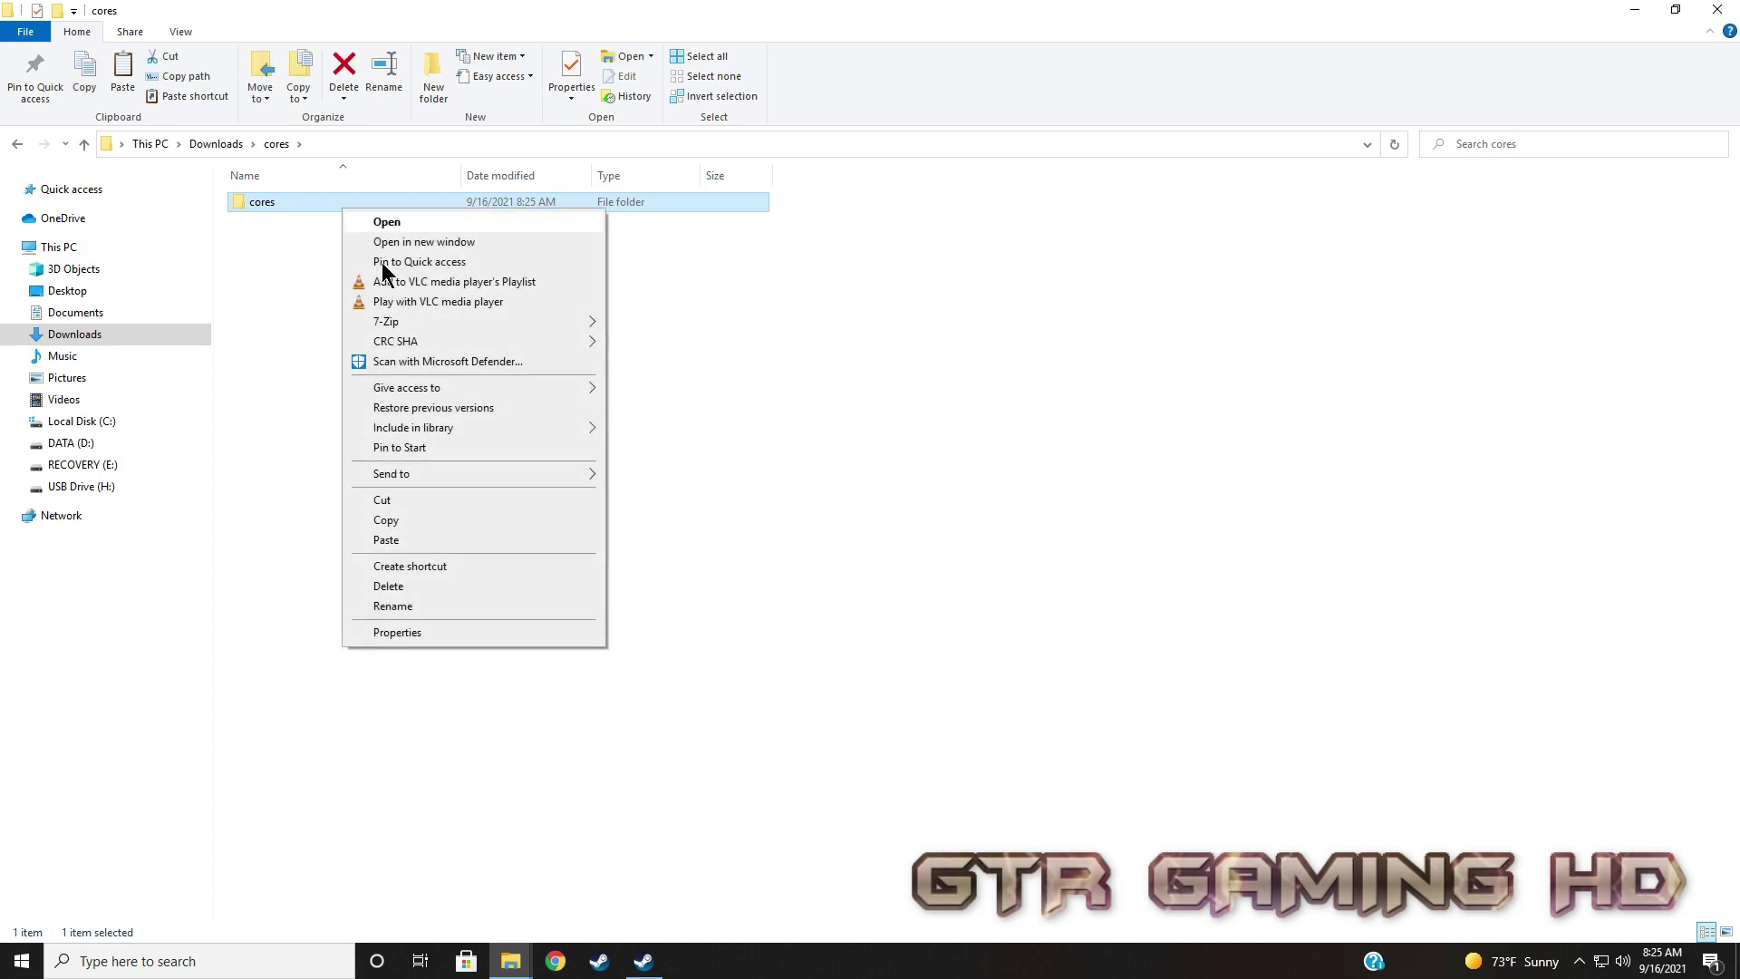
click(402, 520)
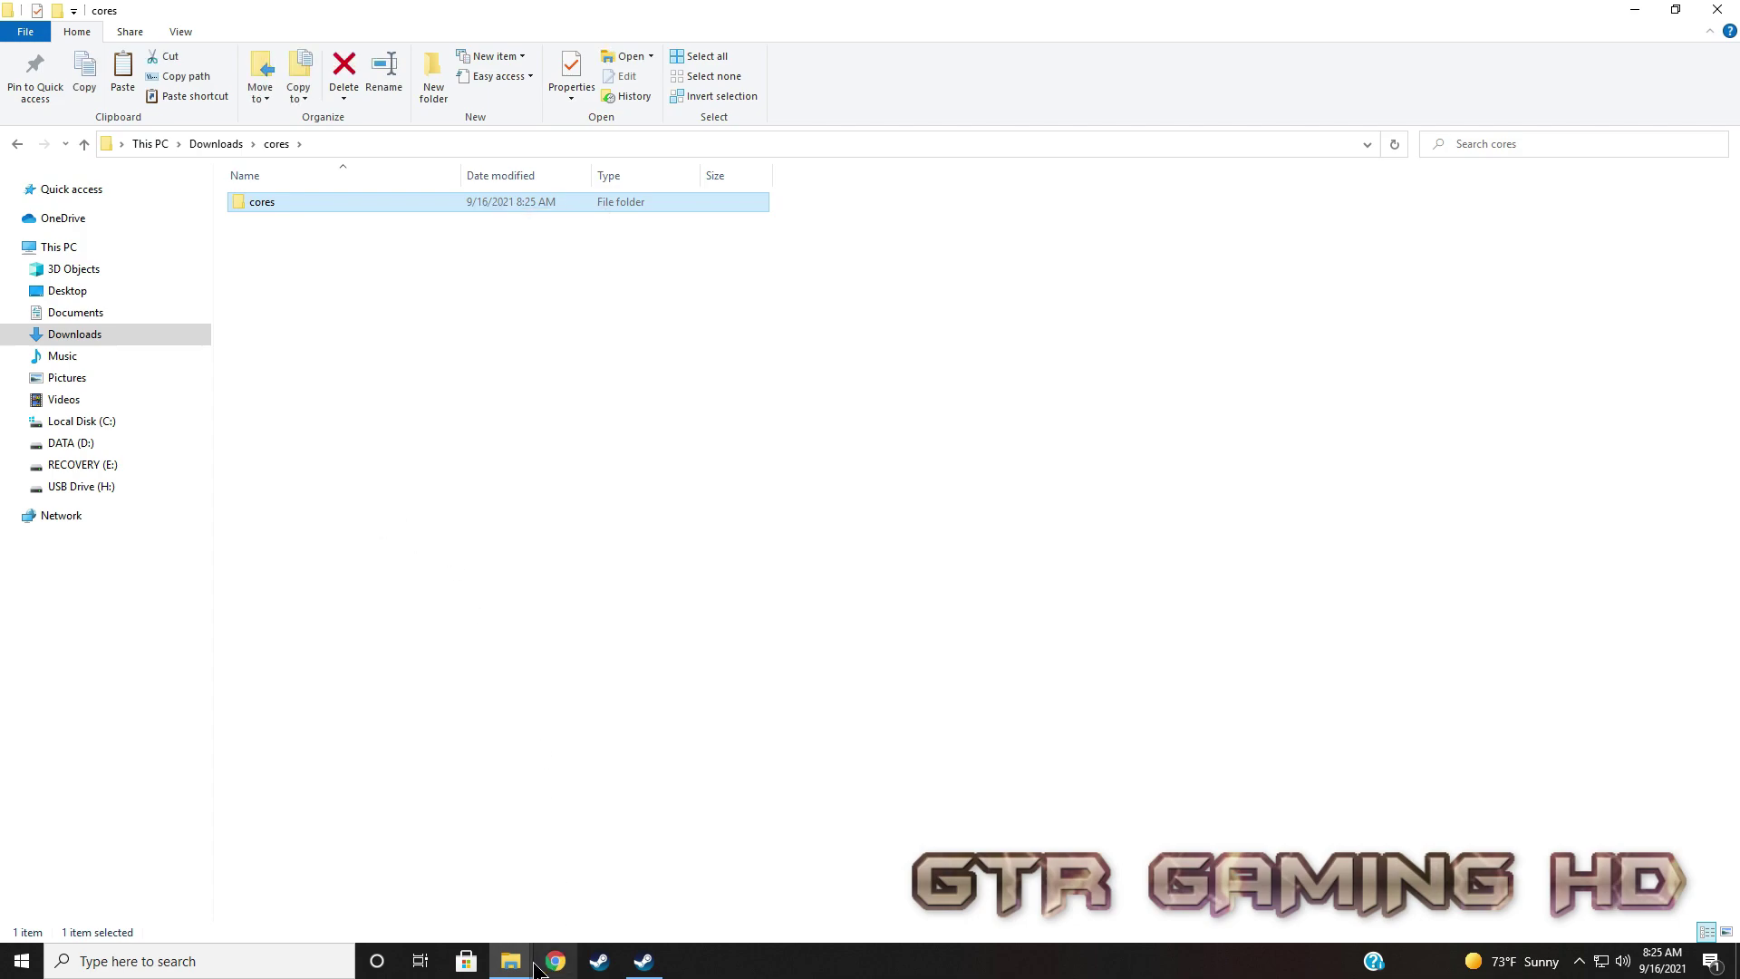
mouse_move(510, 961)
click(236, 838)
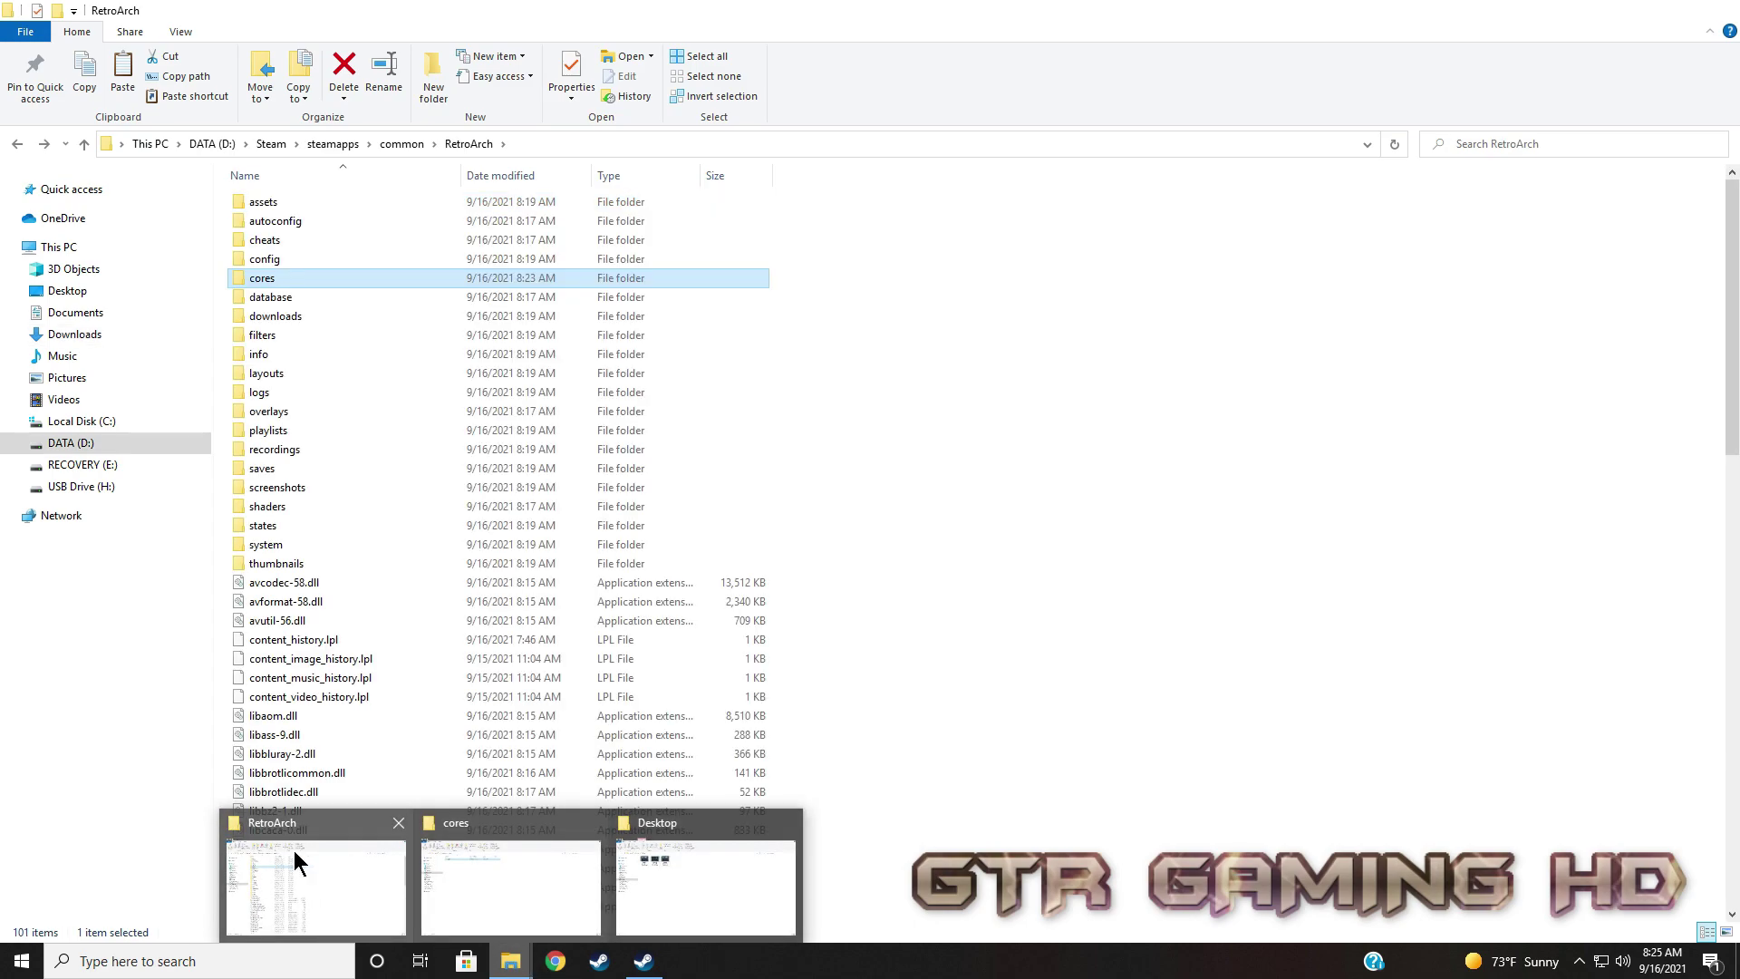
Paste cores into the RetroArch folder, replacing the 6 same-named files, and check the contents
right_click(1013, 540)
click(1080, 659)
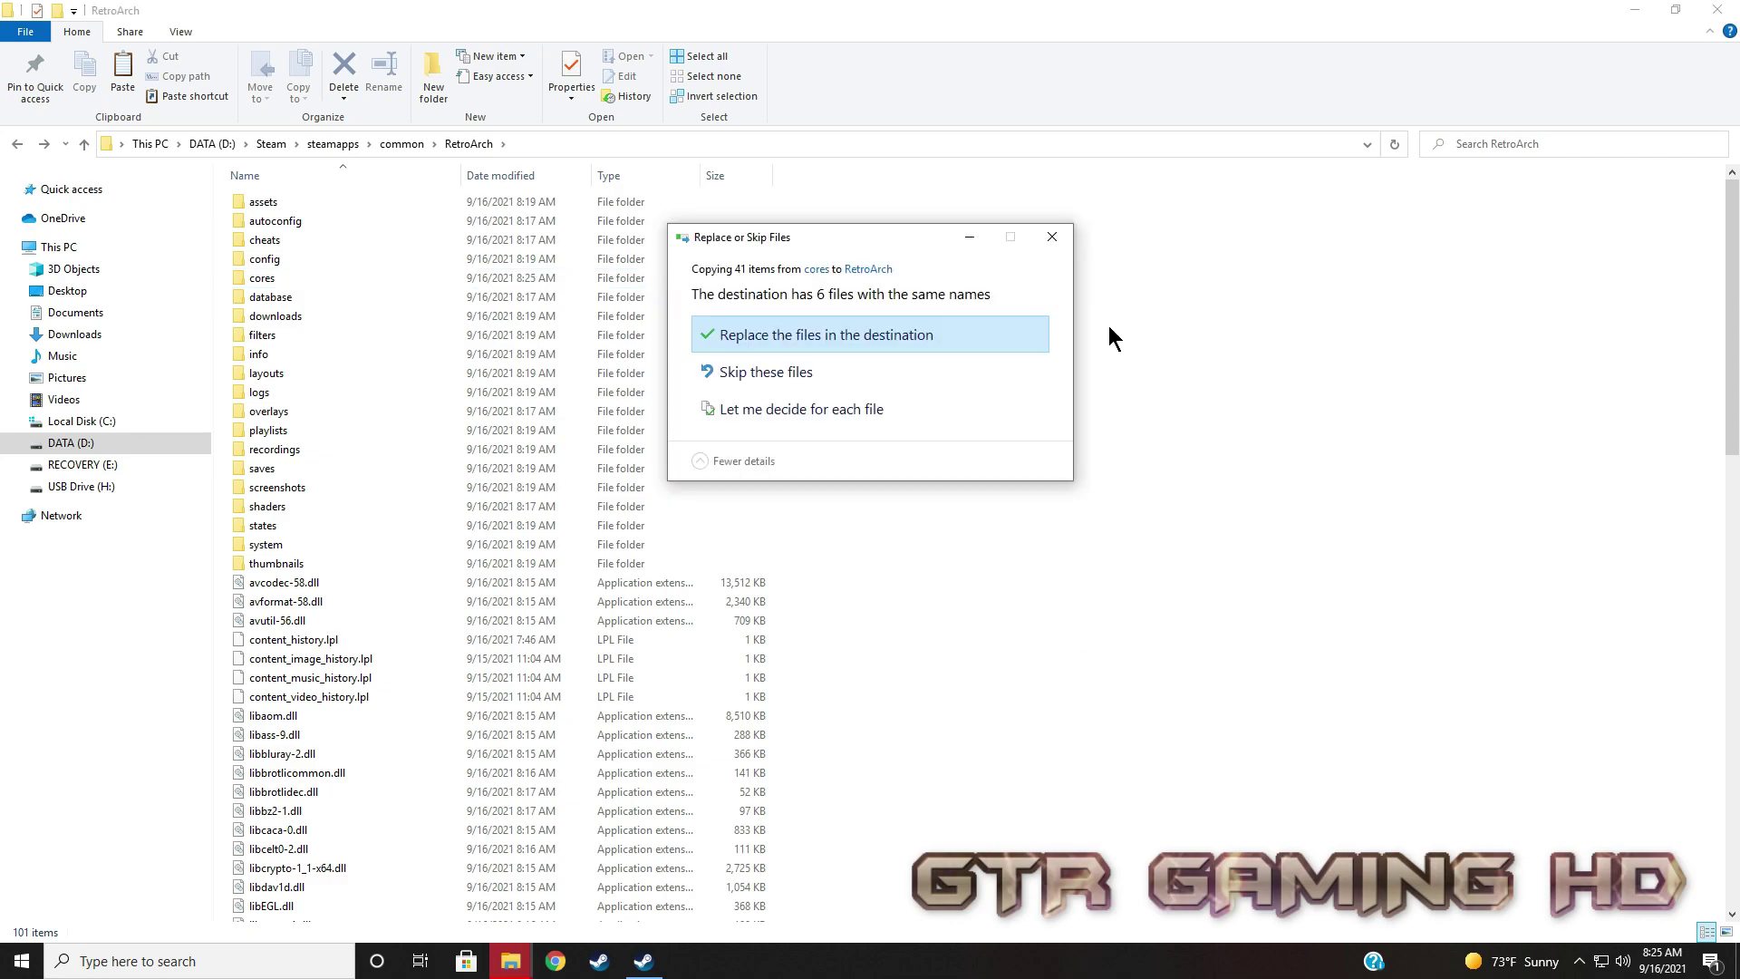
click(825, 344)
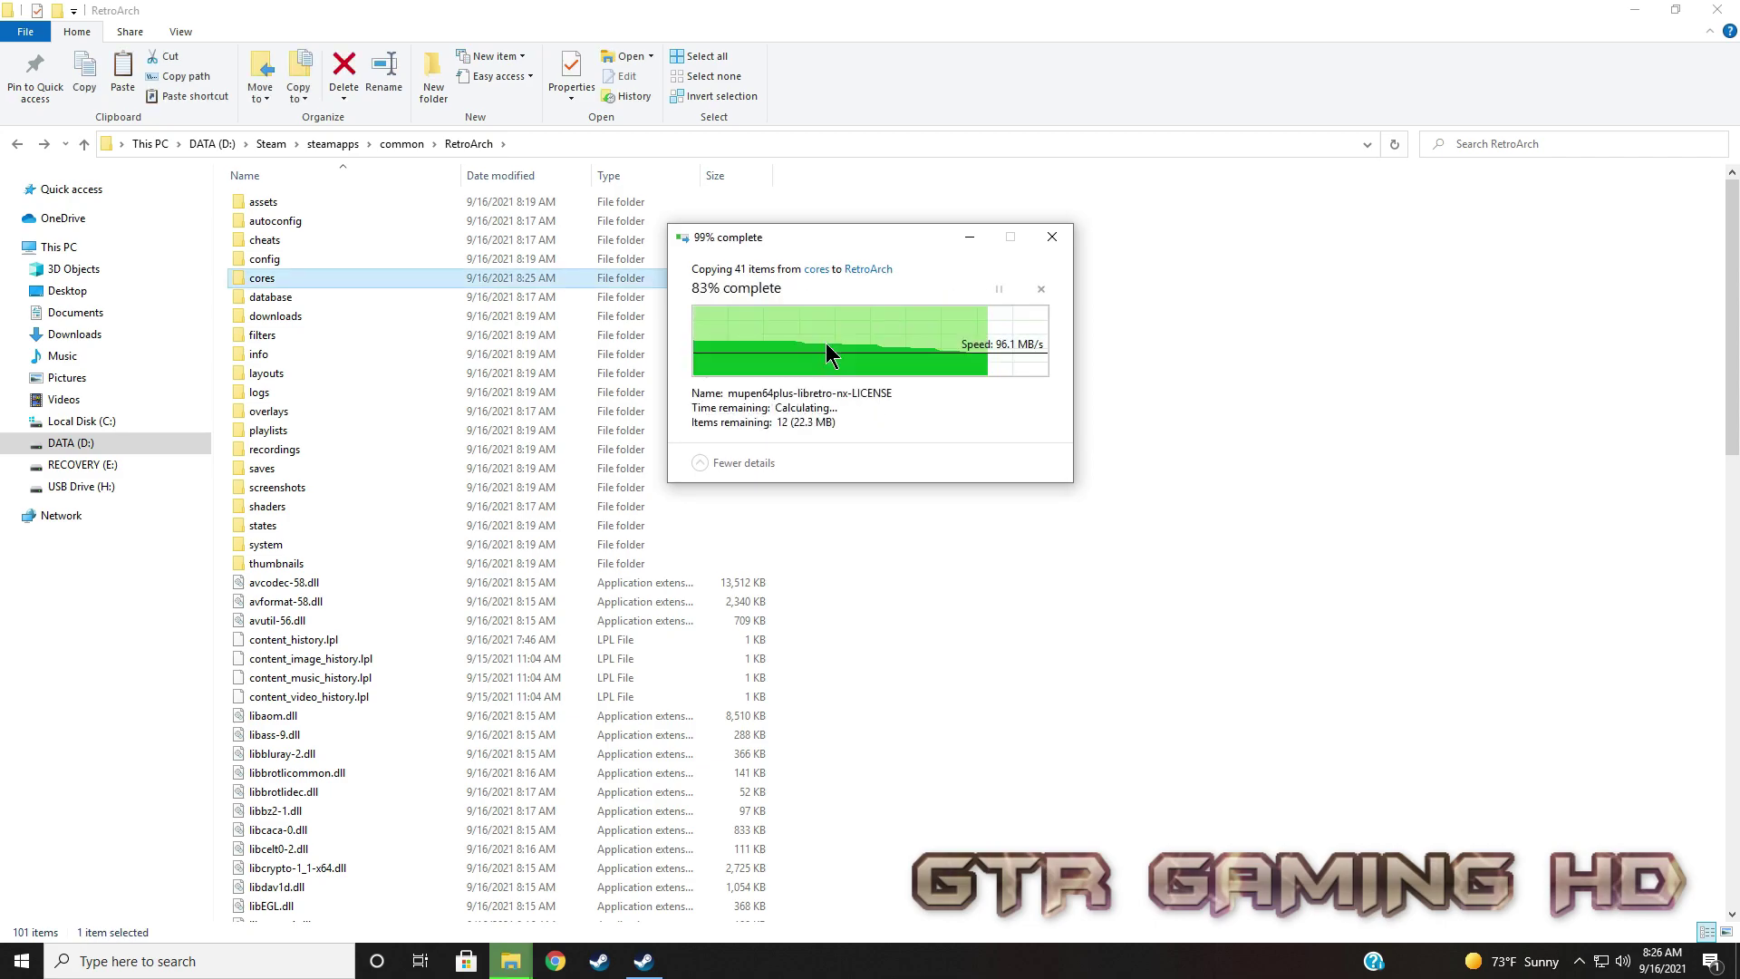
double_click(462, 277)
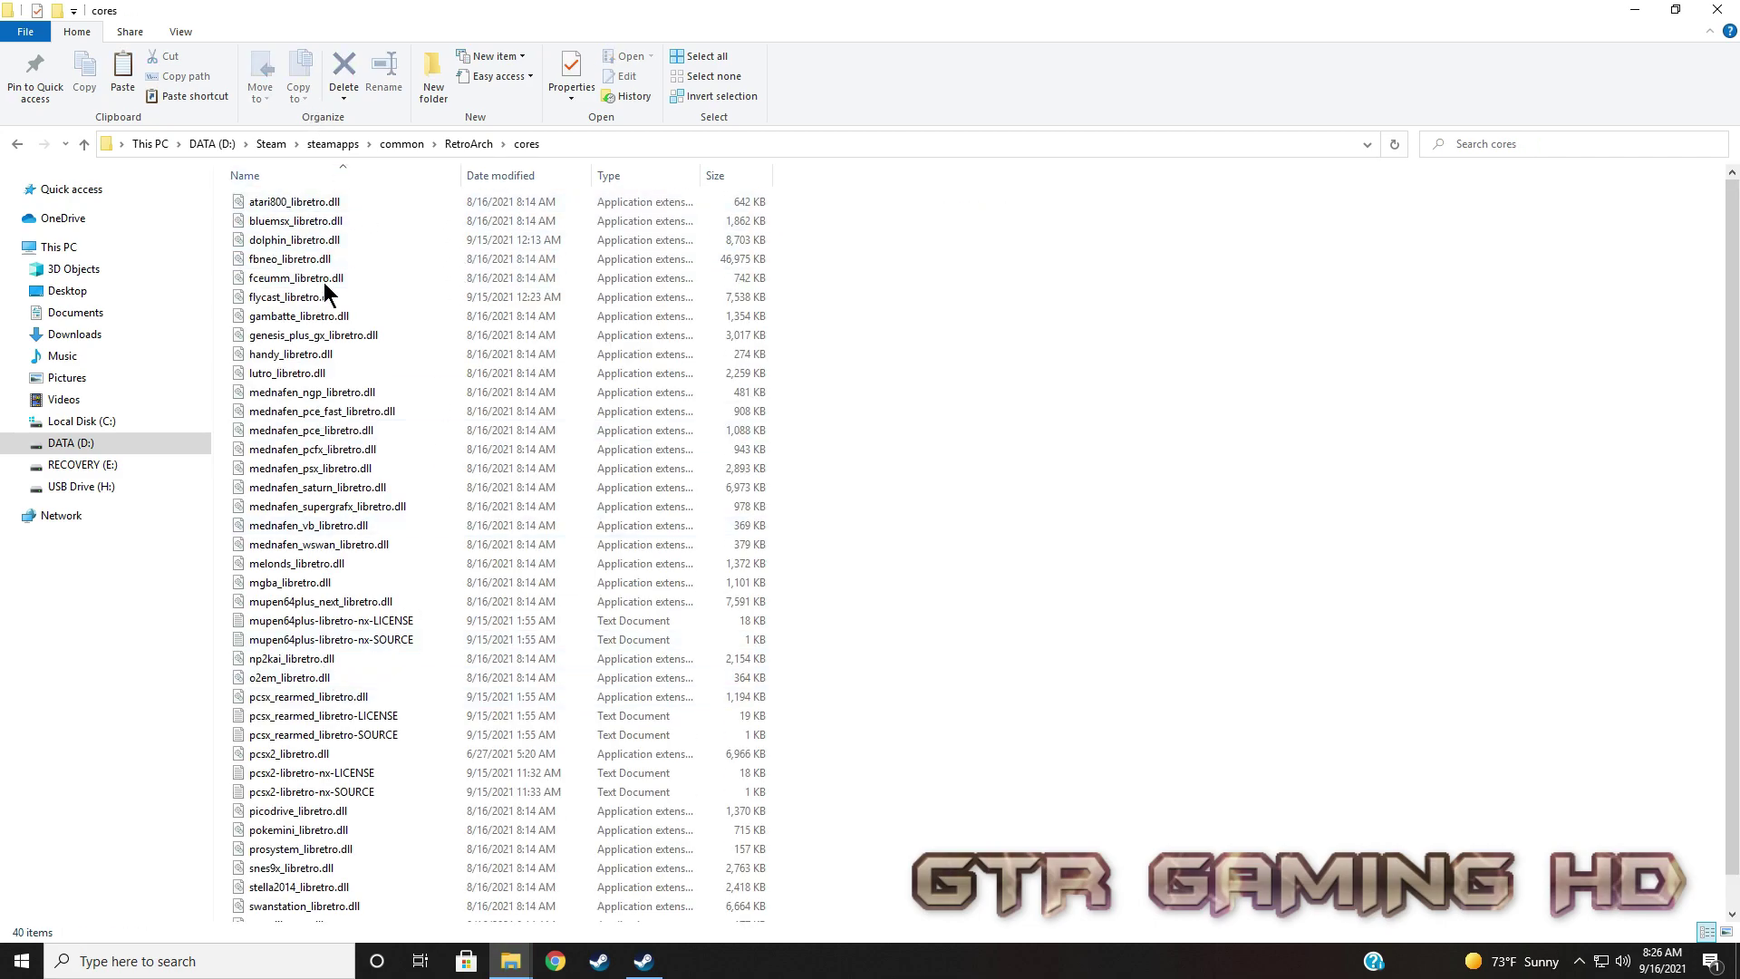
click(18, 146)
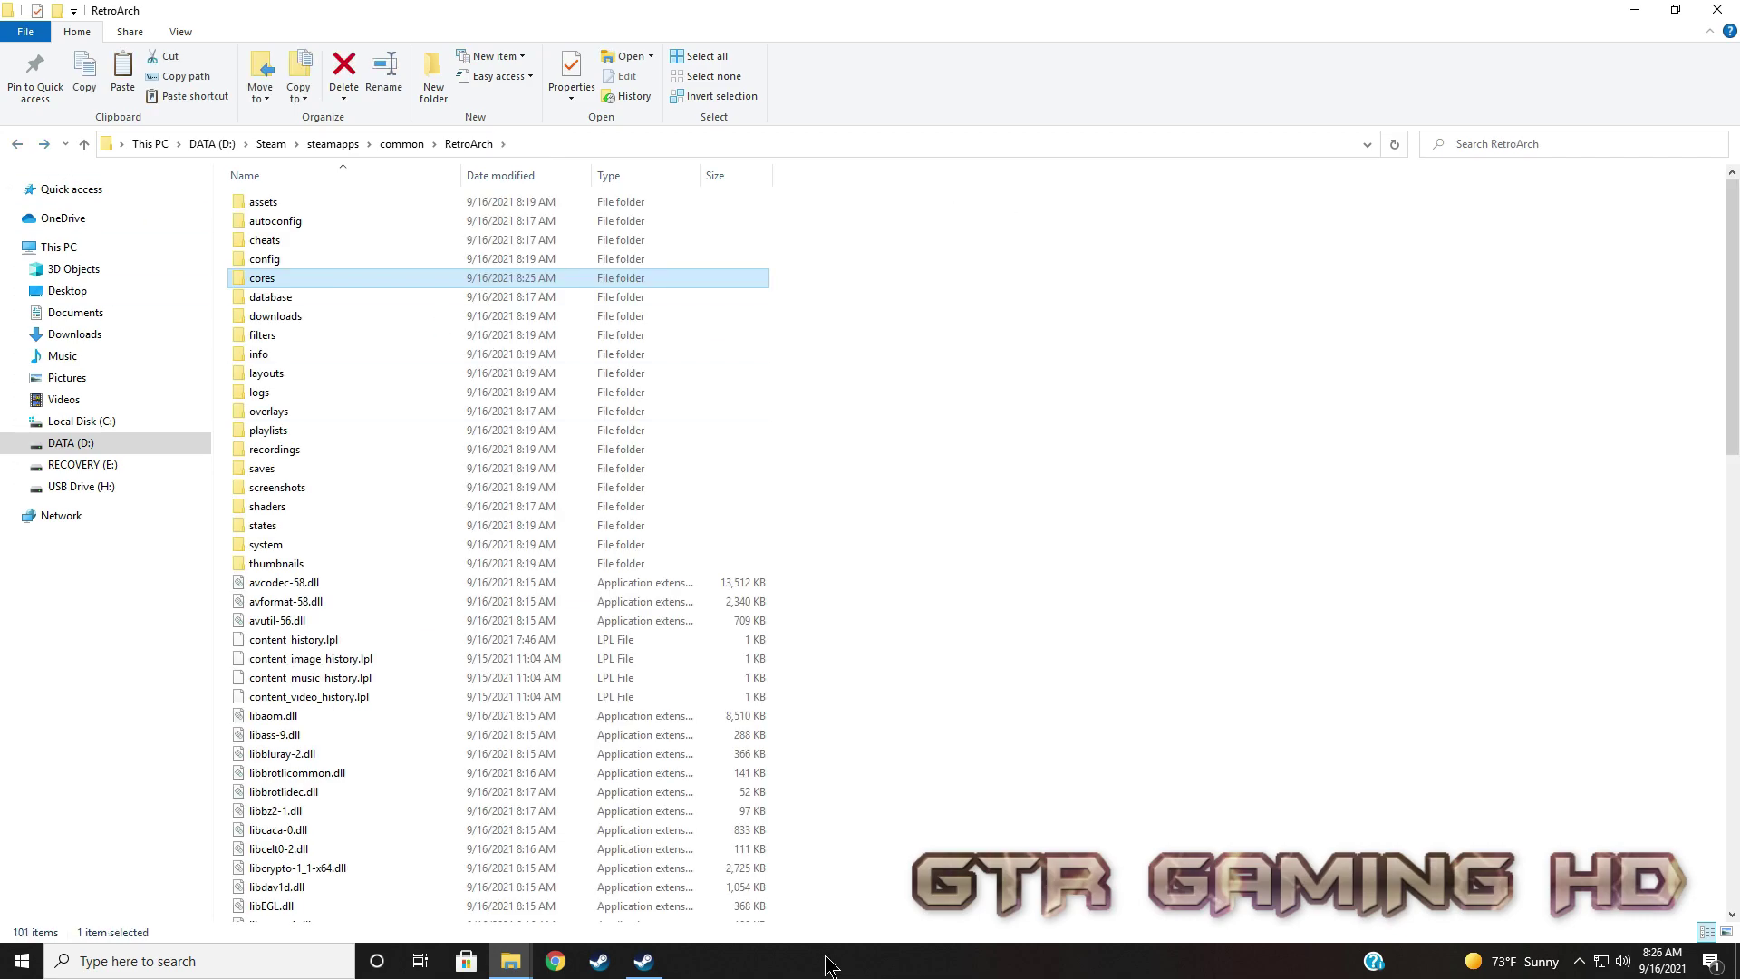
mouse_move(517, 968)
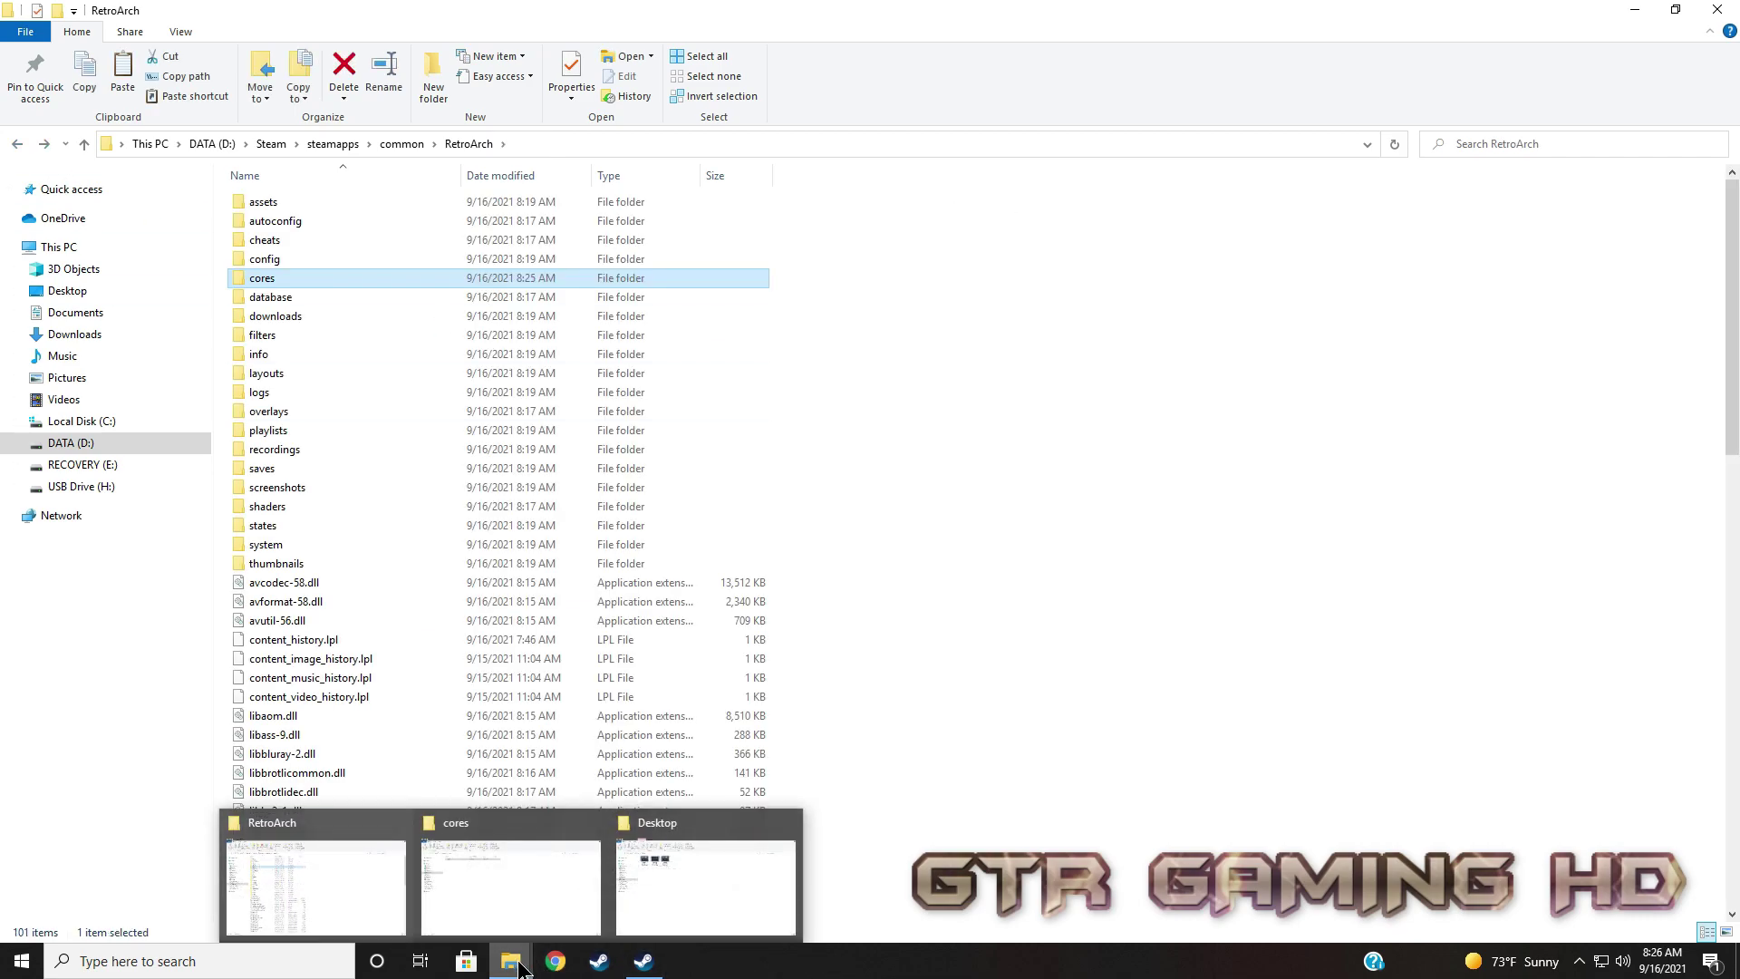
click(457, 892)
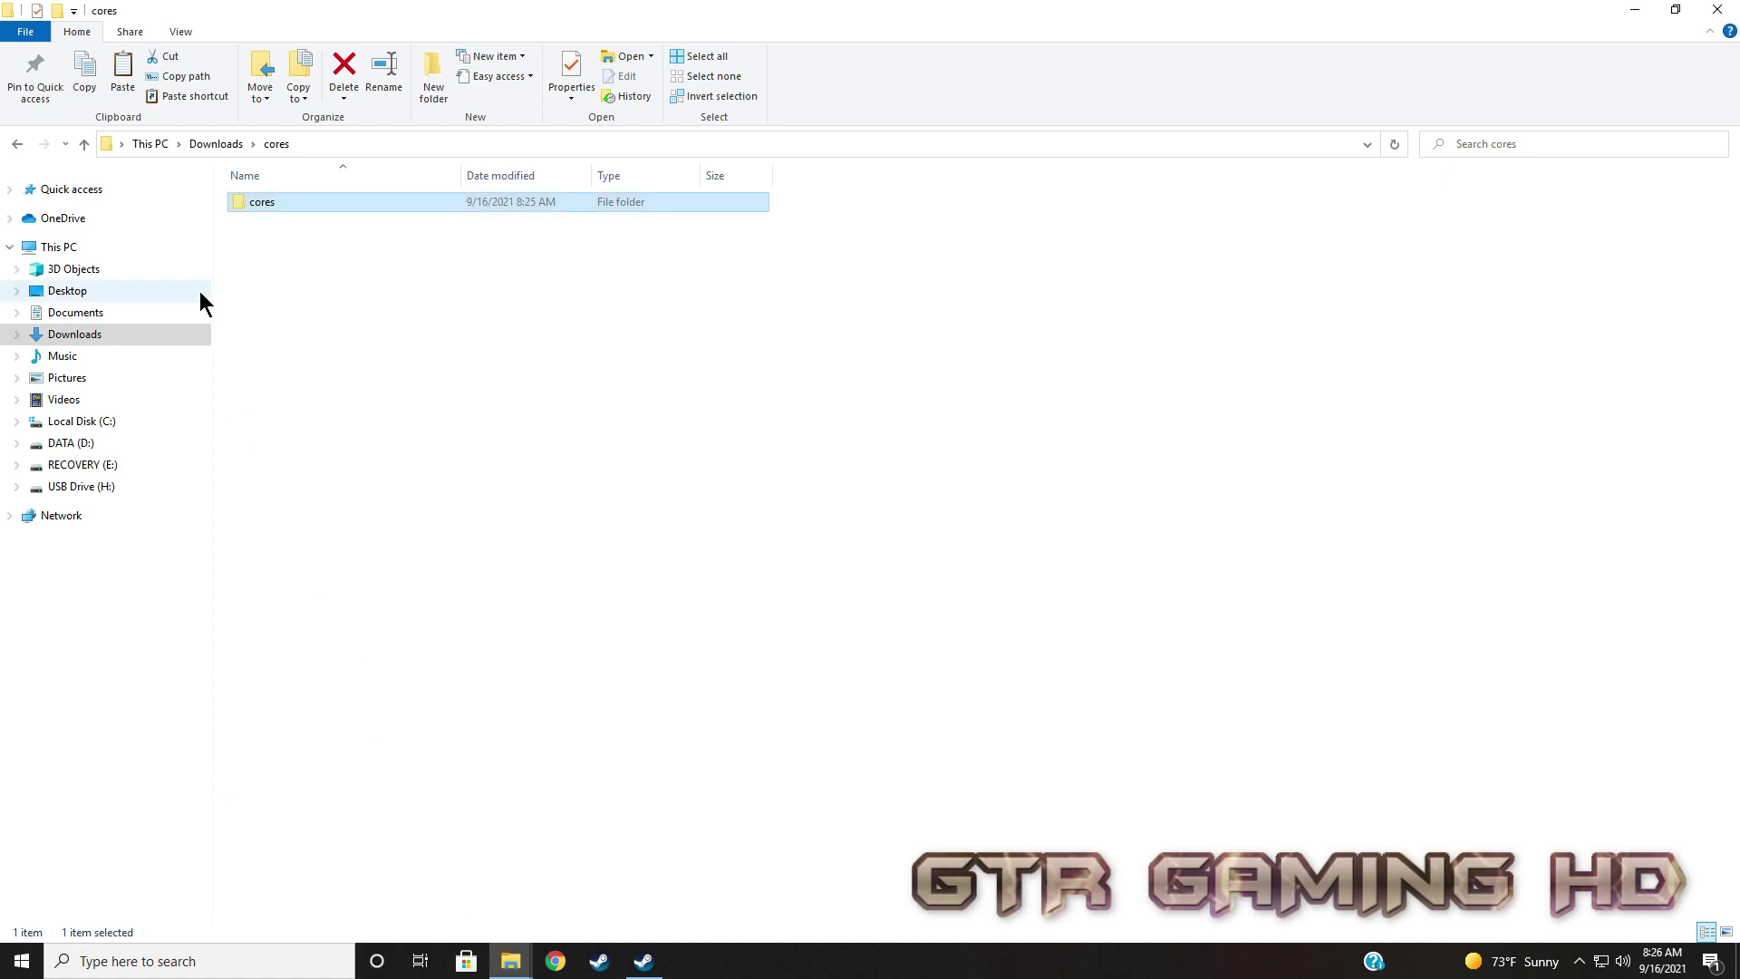
Extract system.zip with 7-Zip into a 2.24 GB Downloads\system folder
click(15, 145)
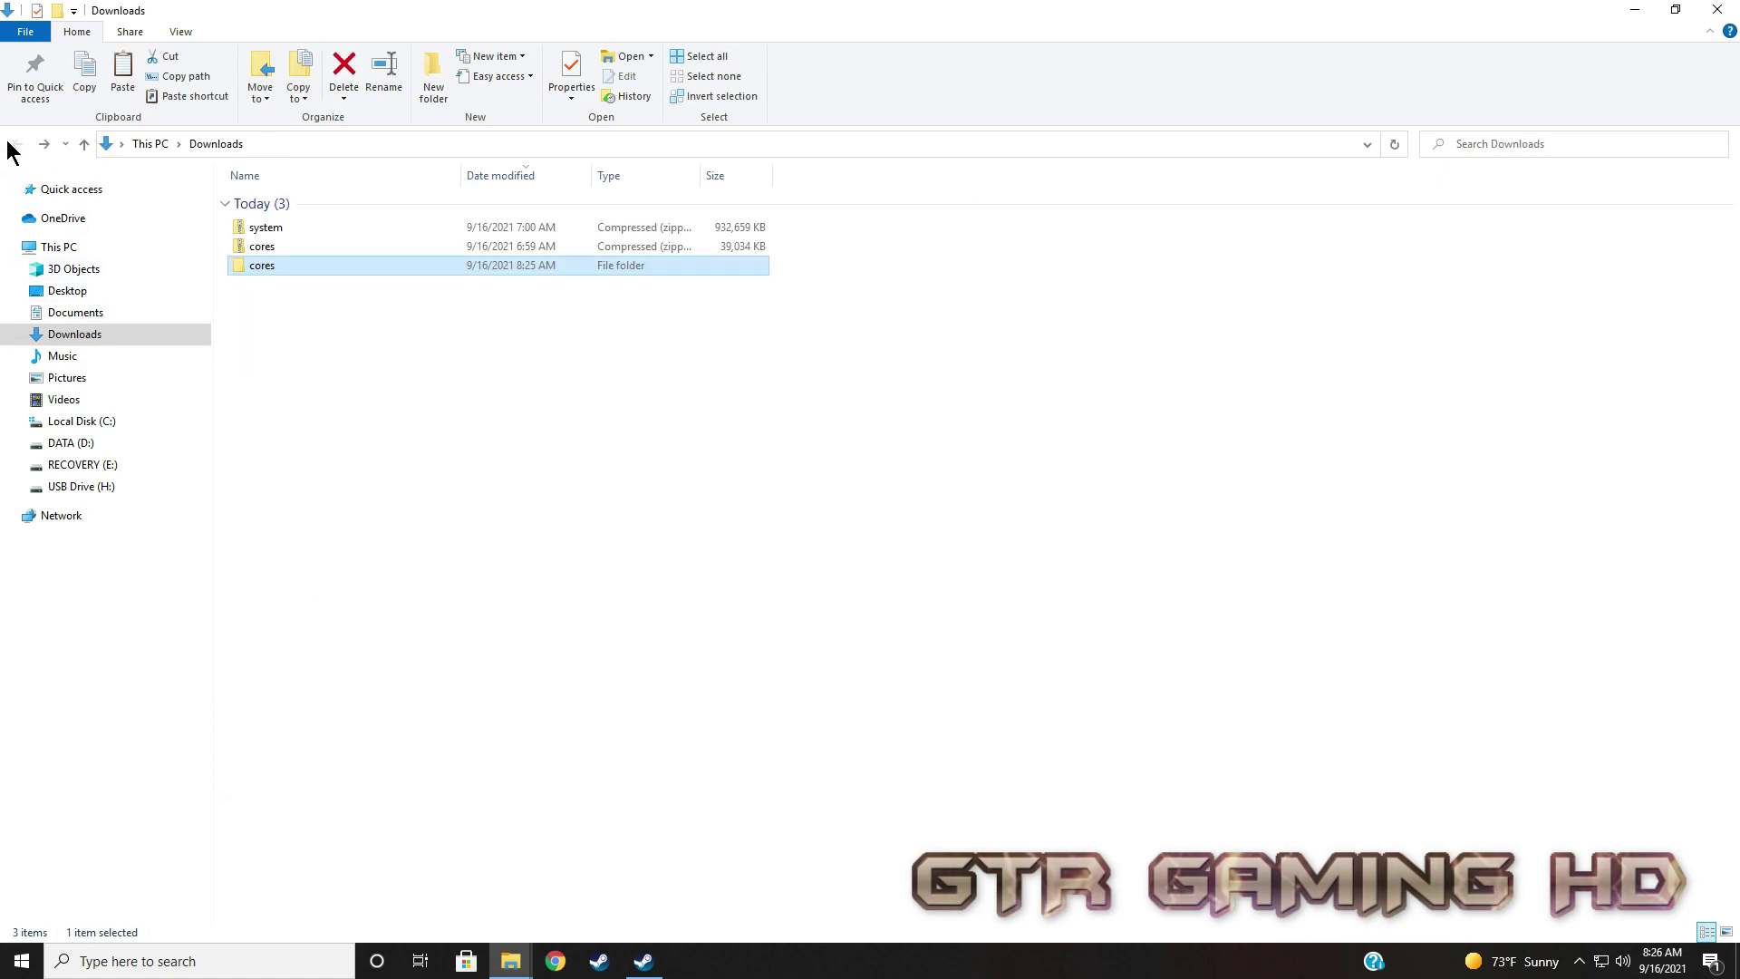
click(288, 234)
right_click(288, 234)
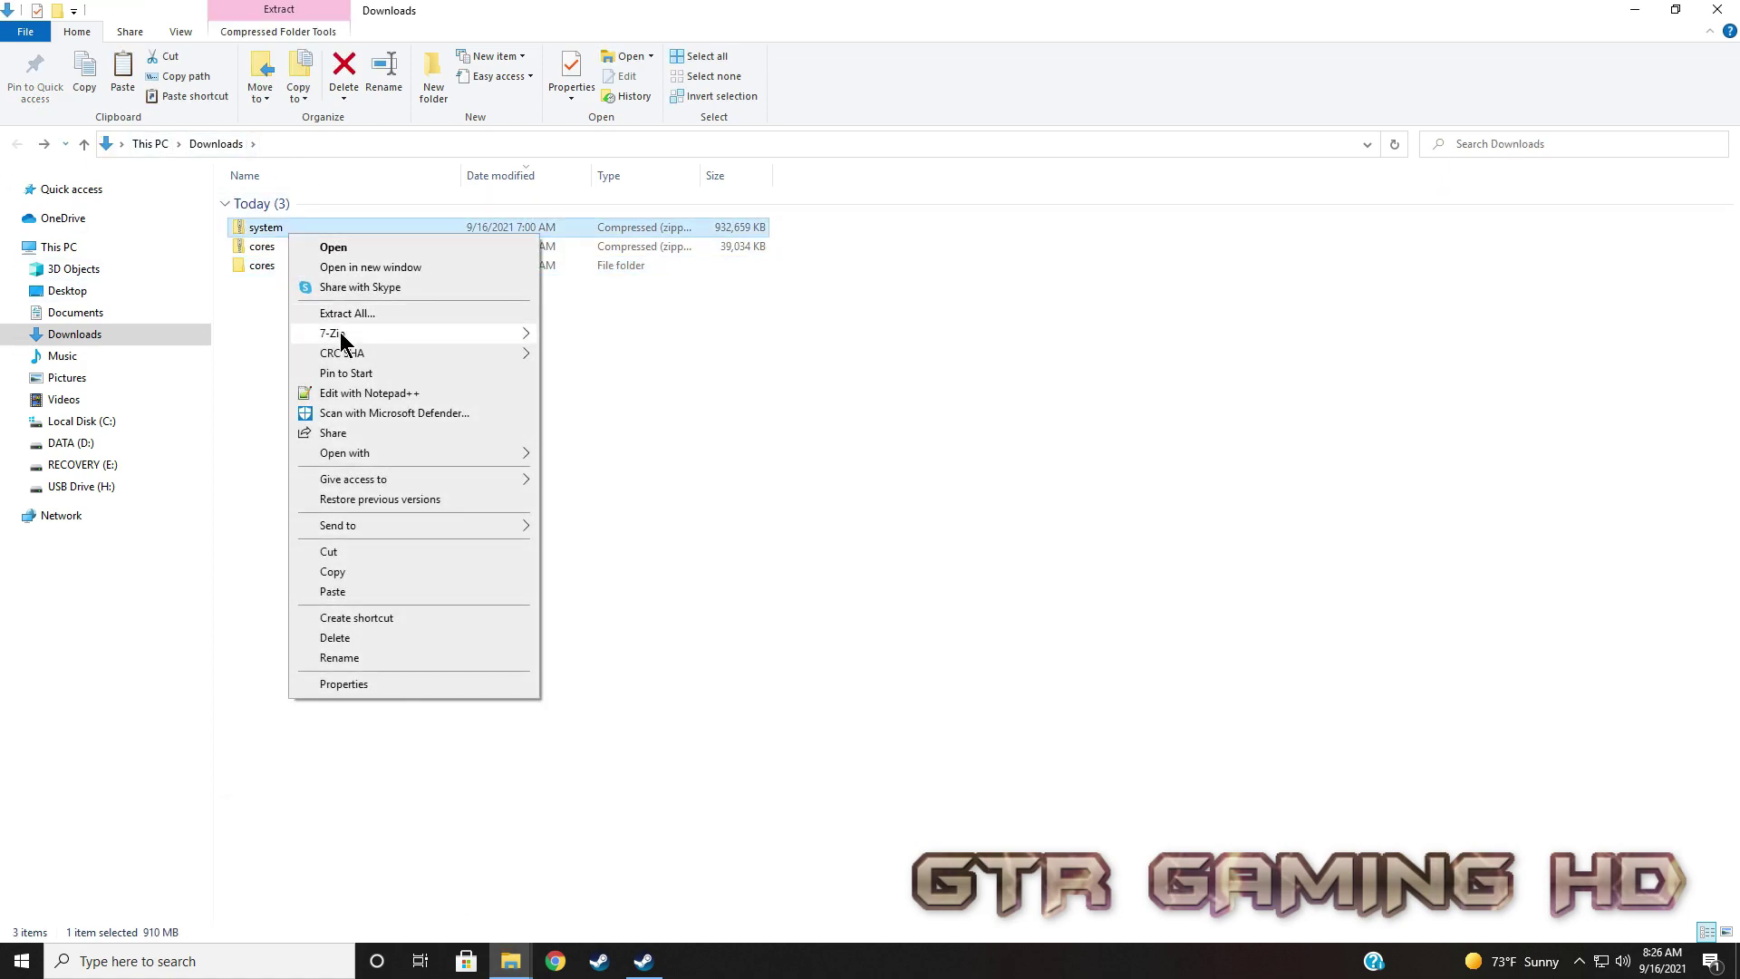
mouse_move(518, 333)
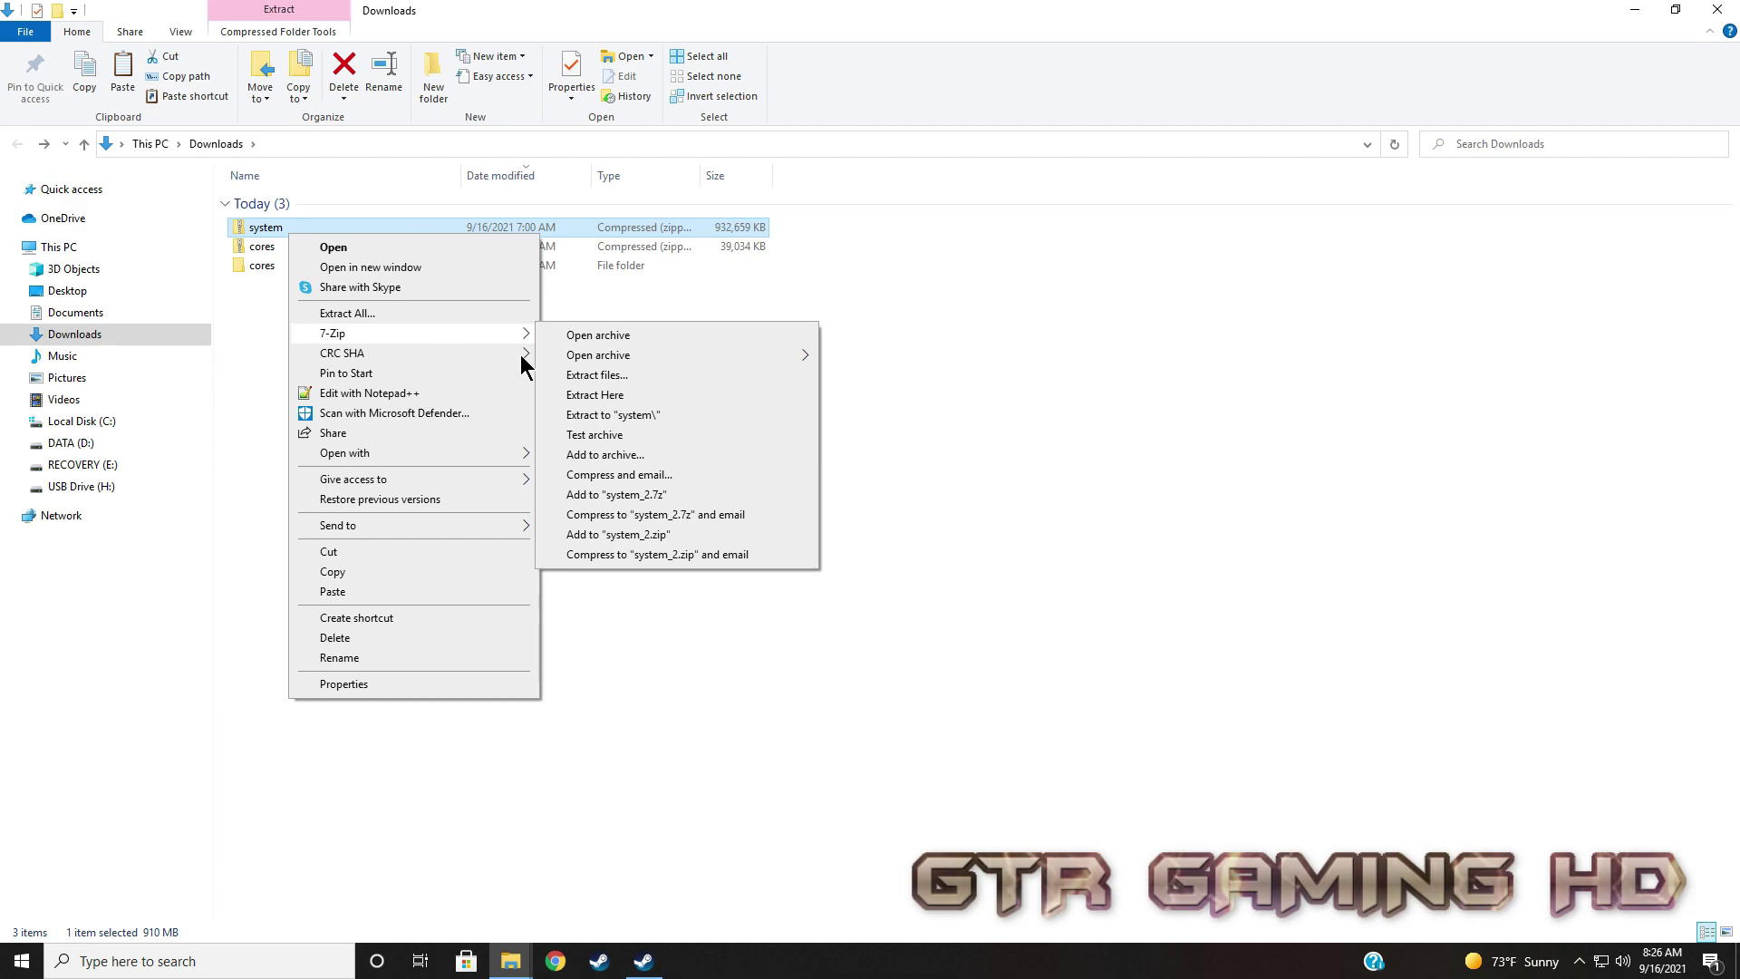
click(707, 379)
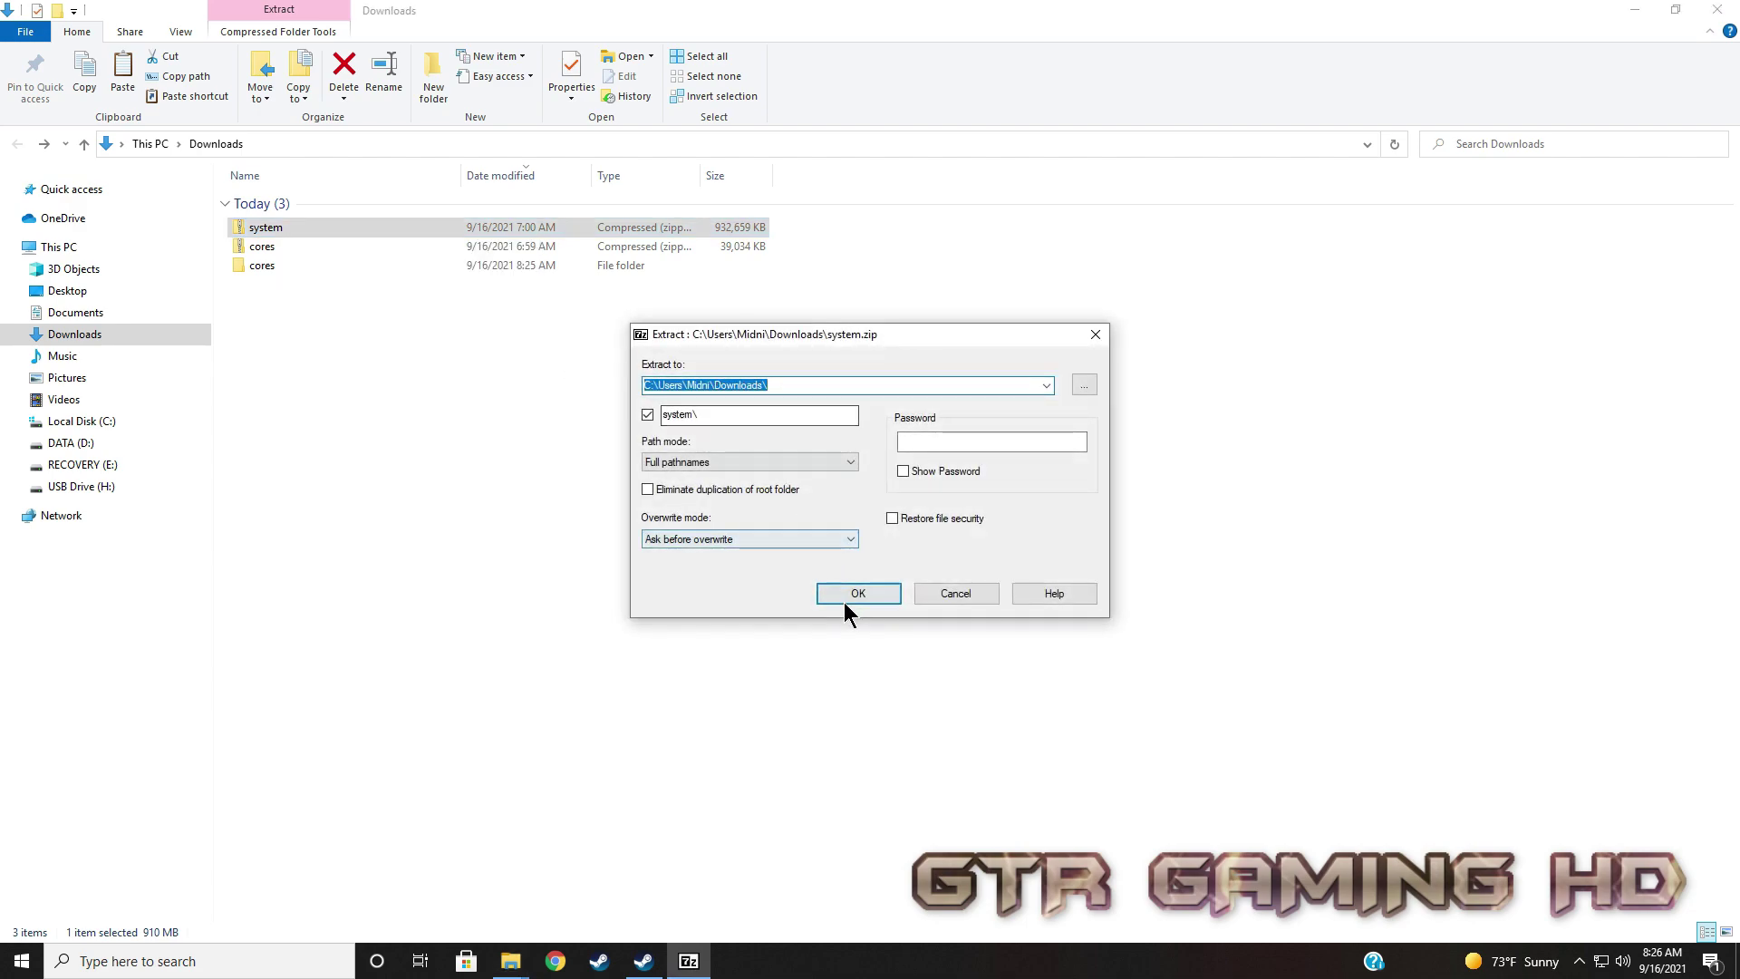
click(845, 595)
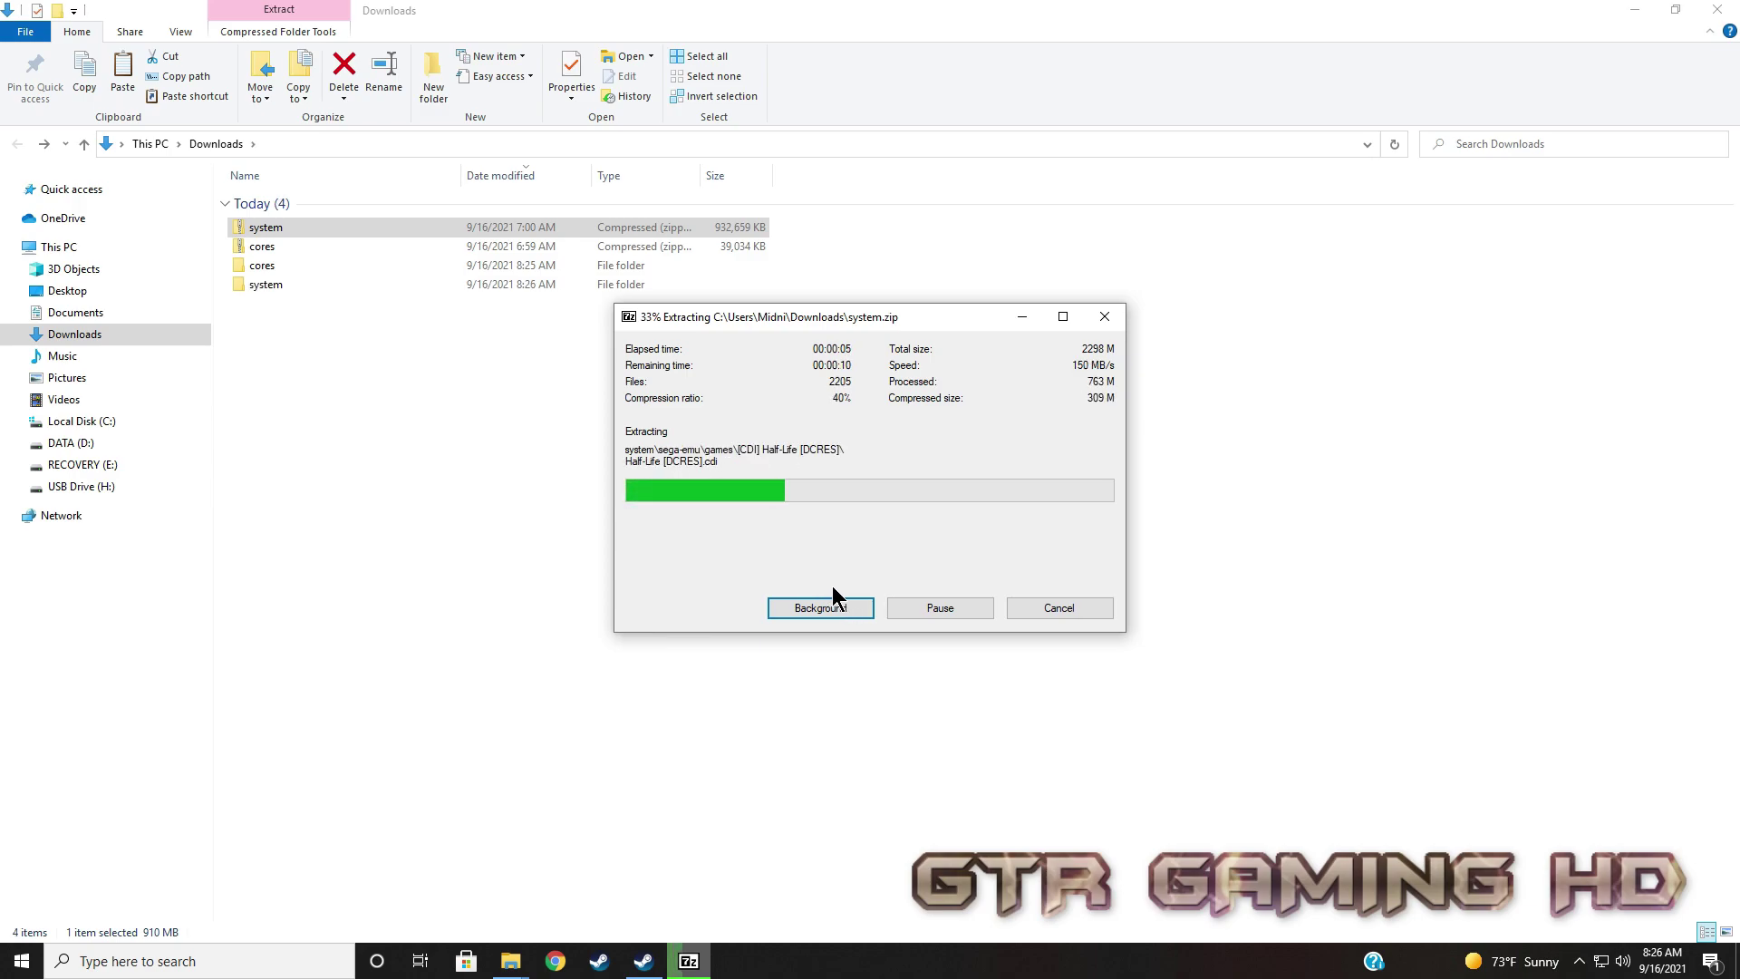
click(294, 265)
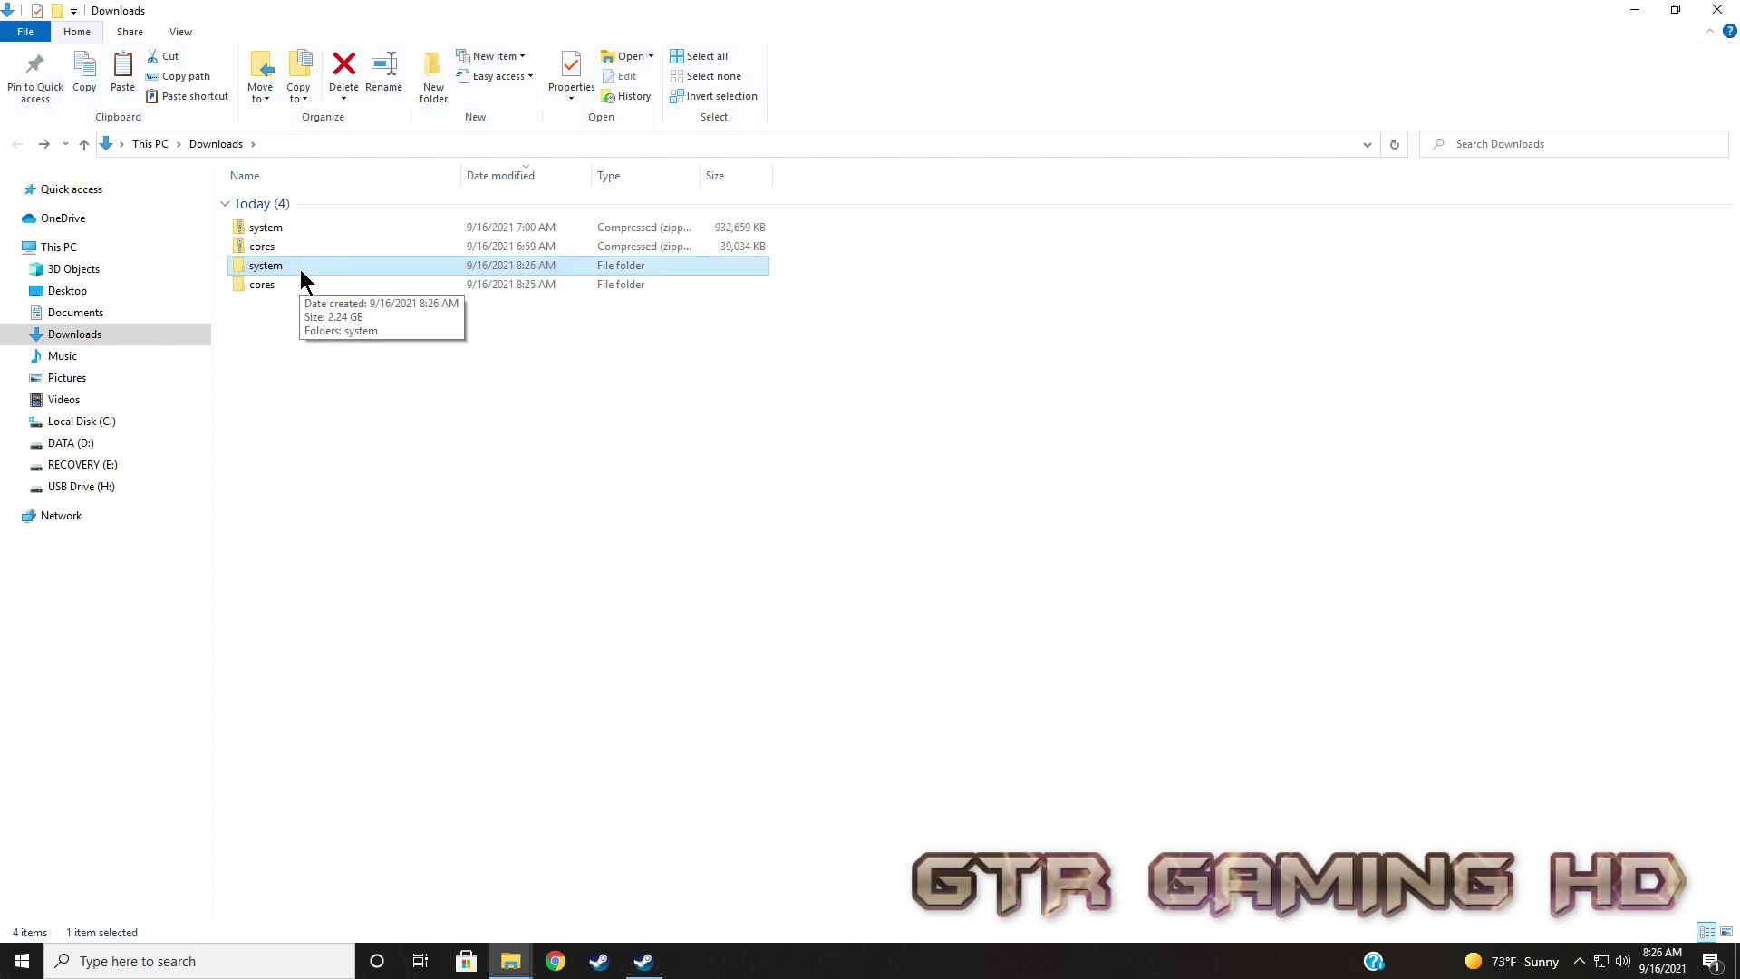
Copy the inner system folder from the extracted Downloads\system folder
double_click(300, 266)
click(346, 207)
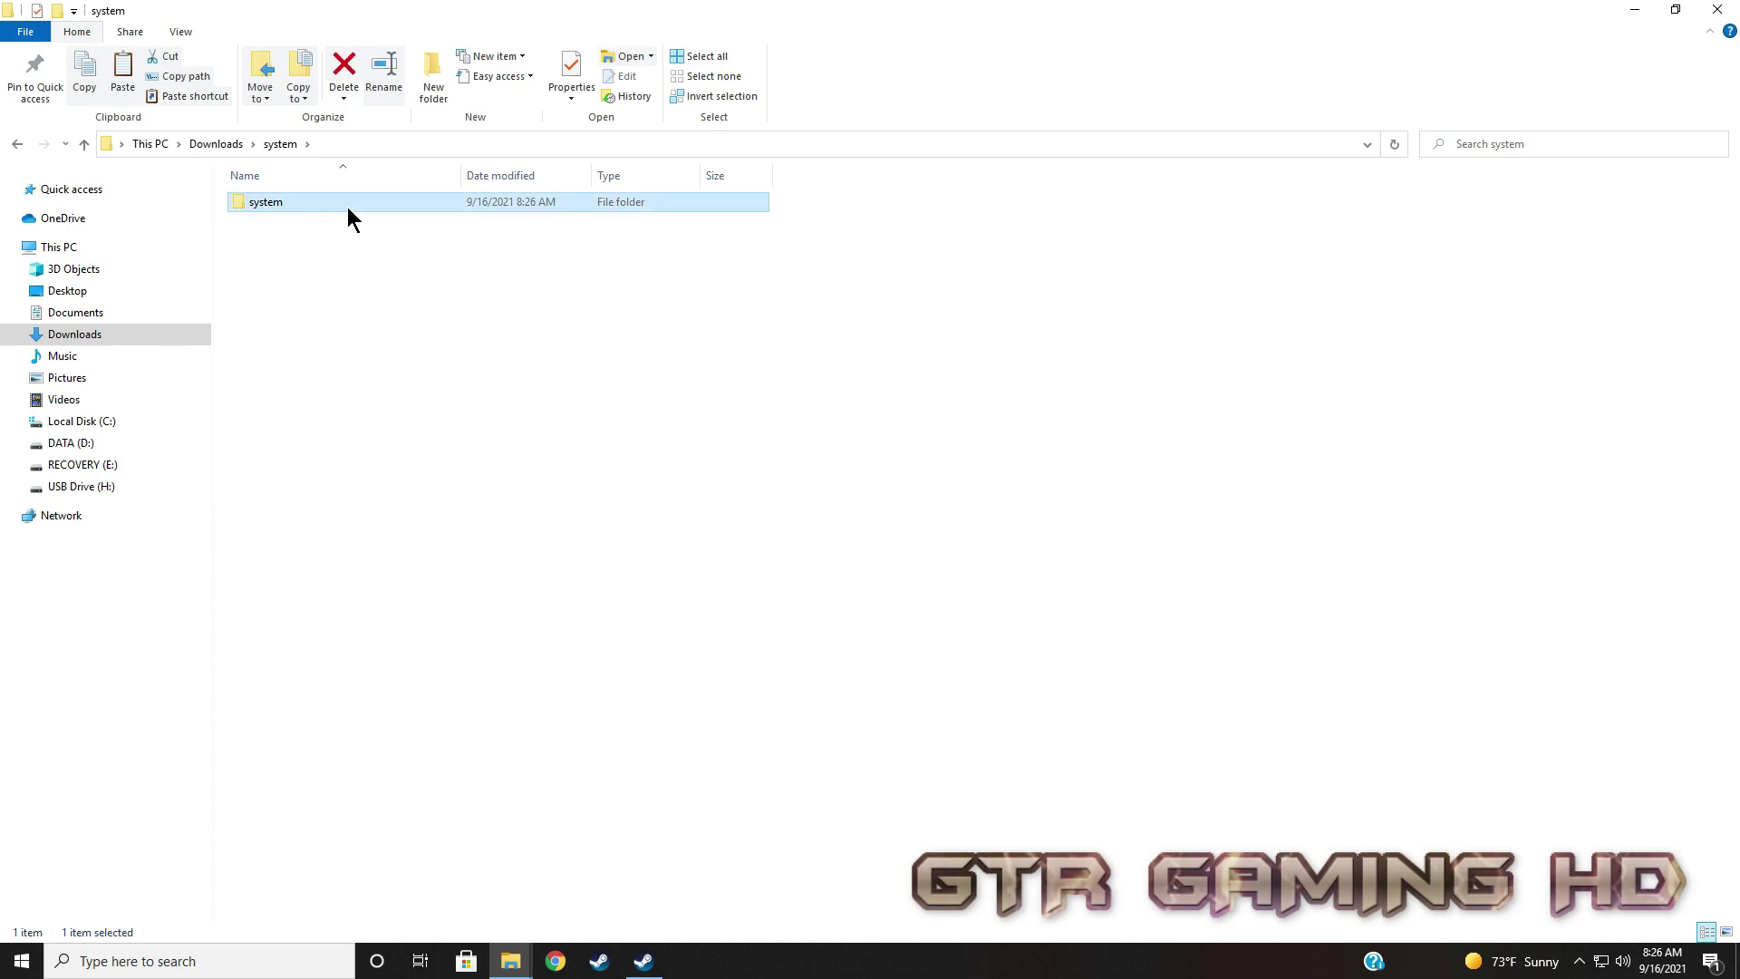
right_click(346, 206)
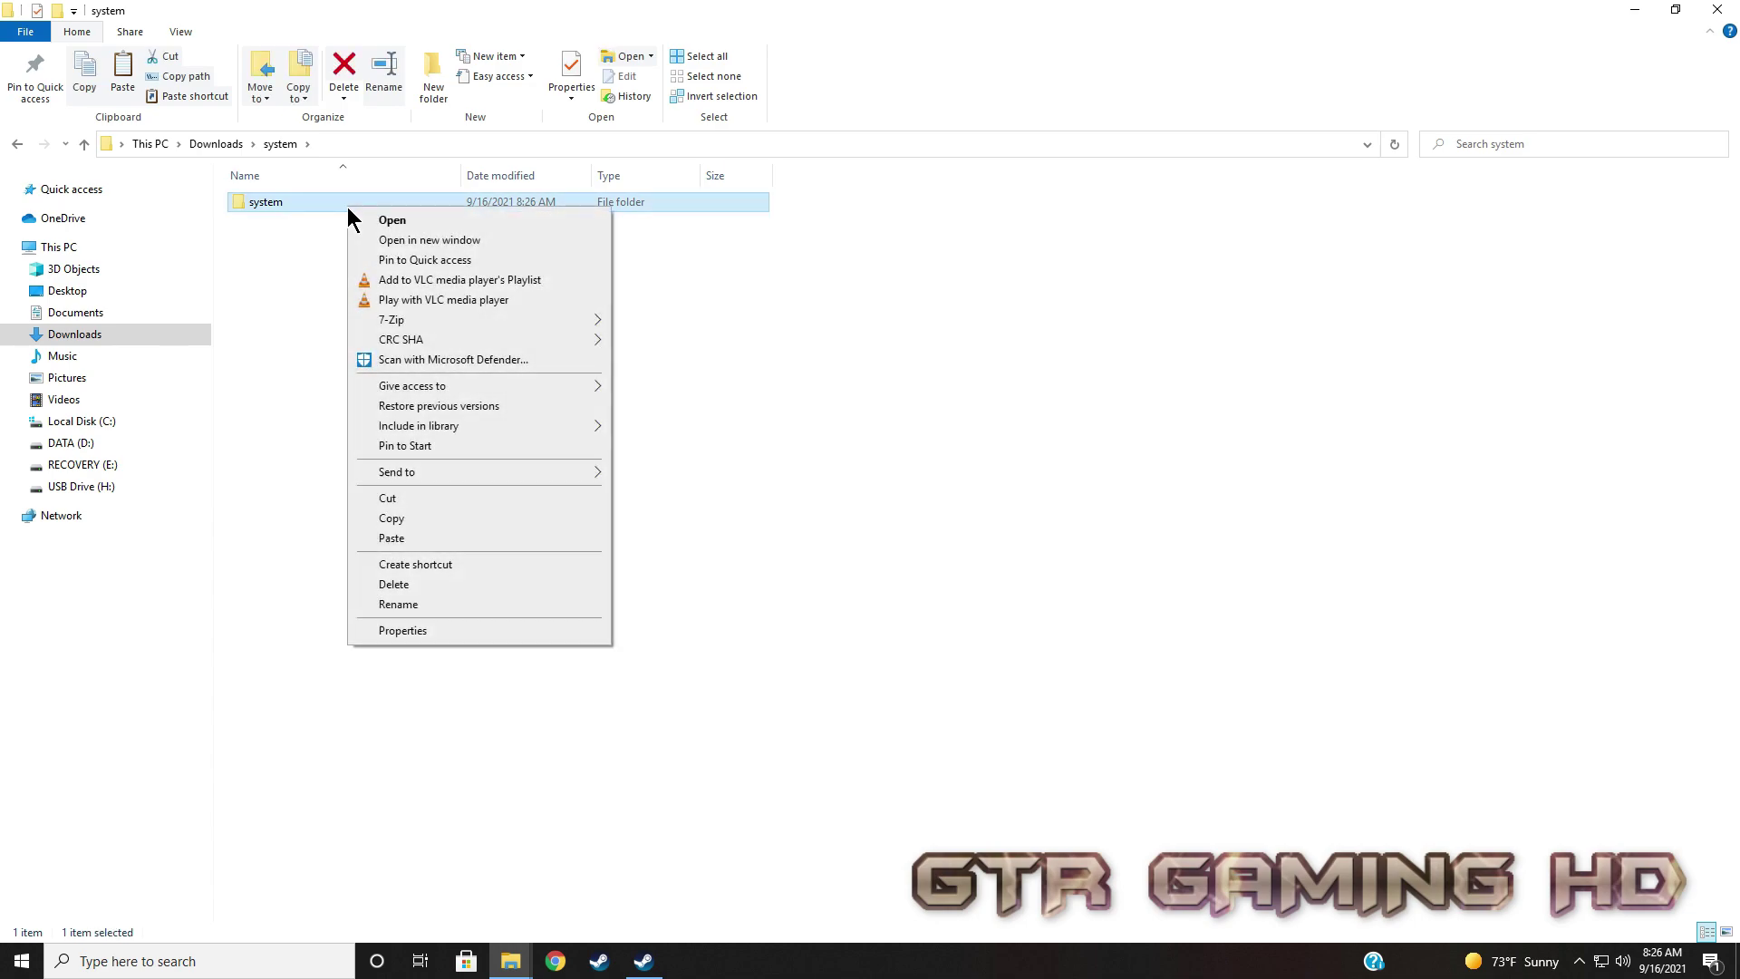
click(421, 528)
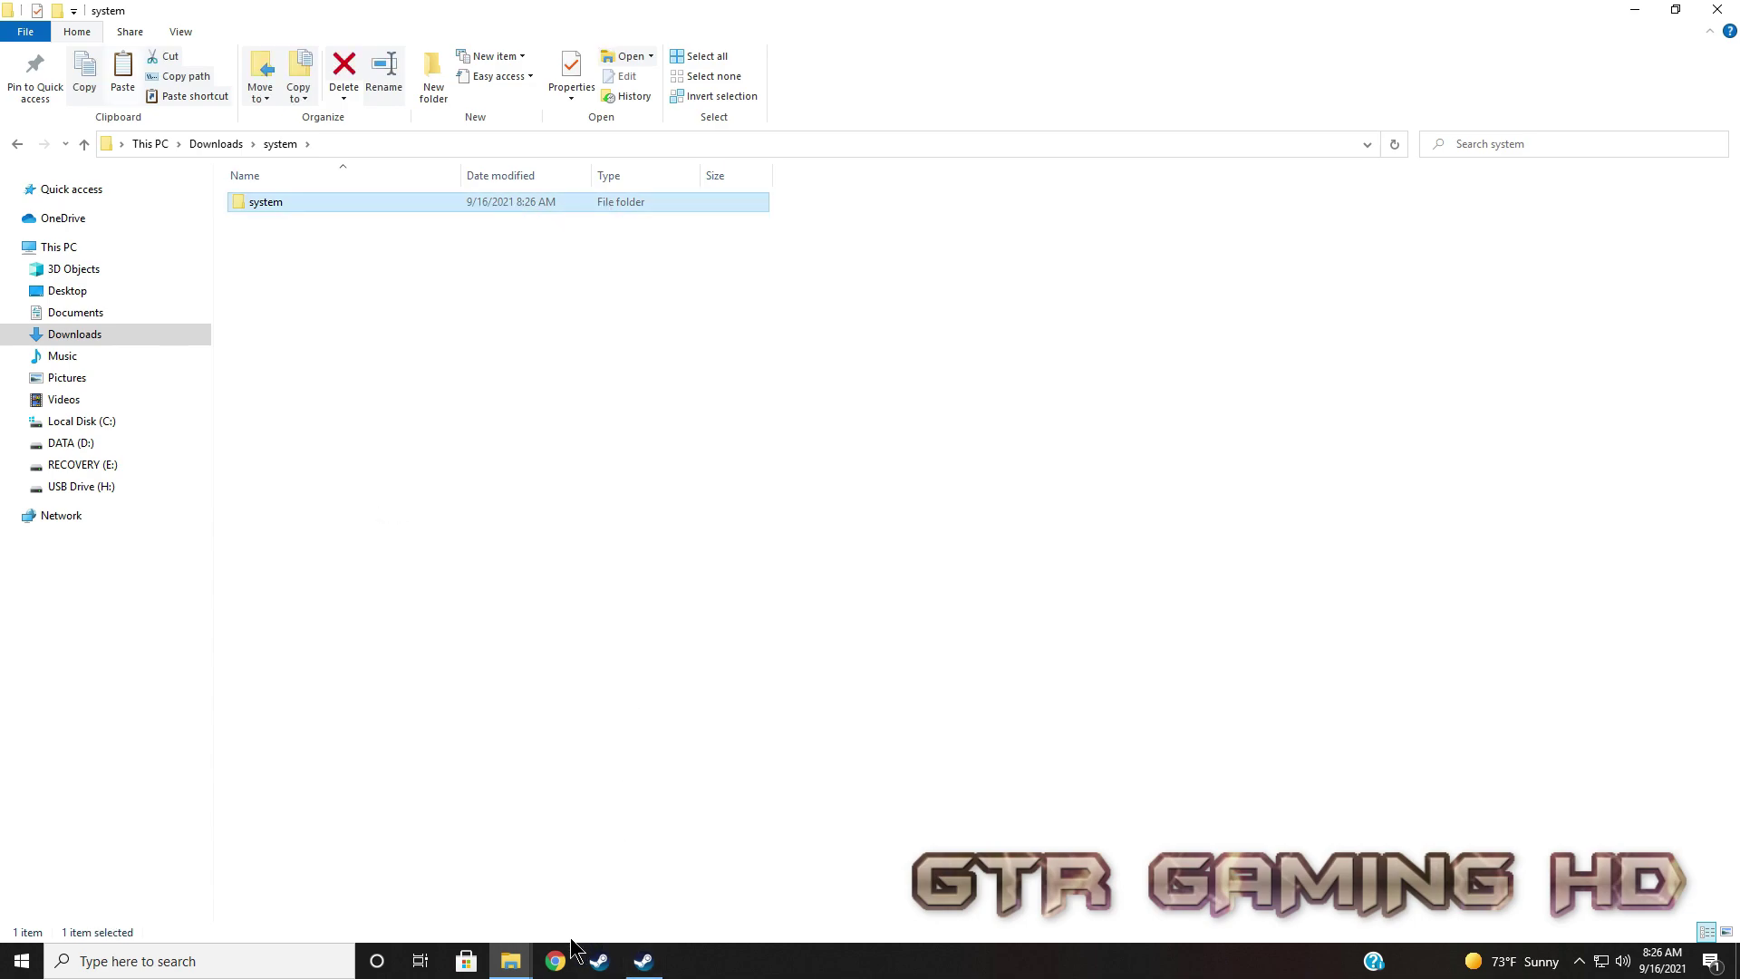
Paste the system folder into RetroArch's install folder, then close File Explorer
mouse_move(530, 968)
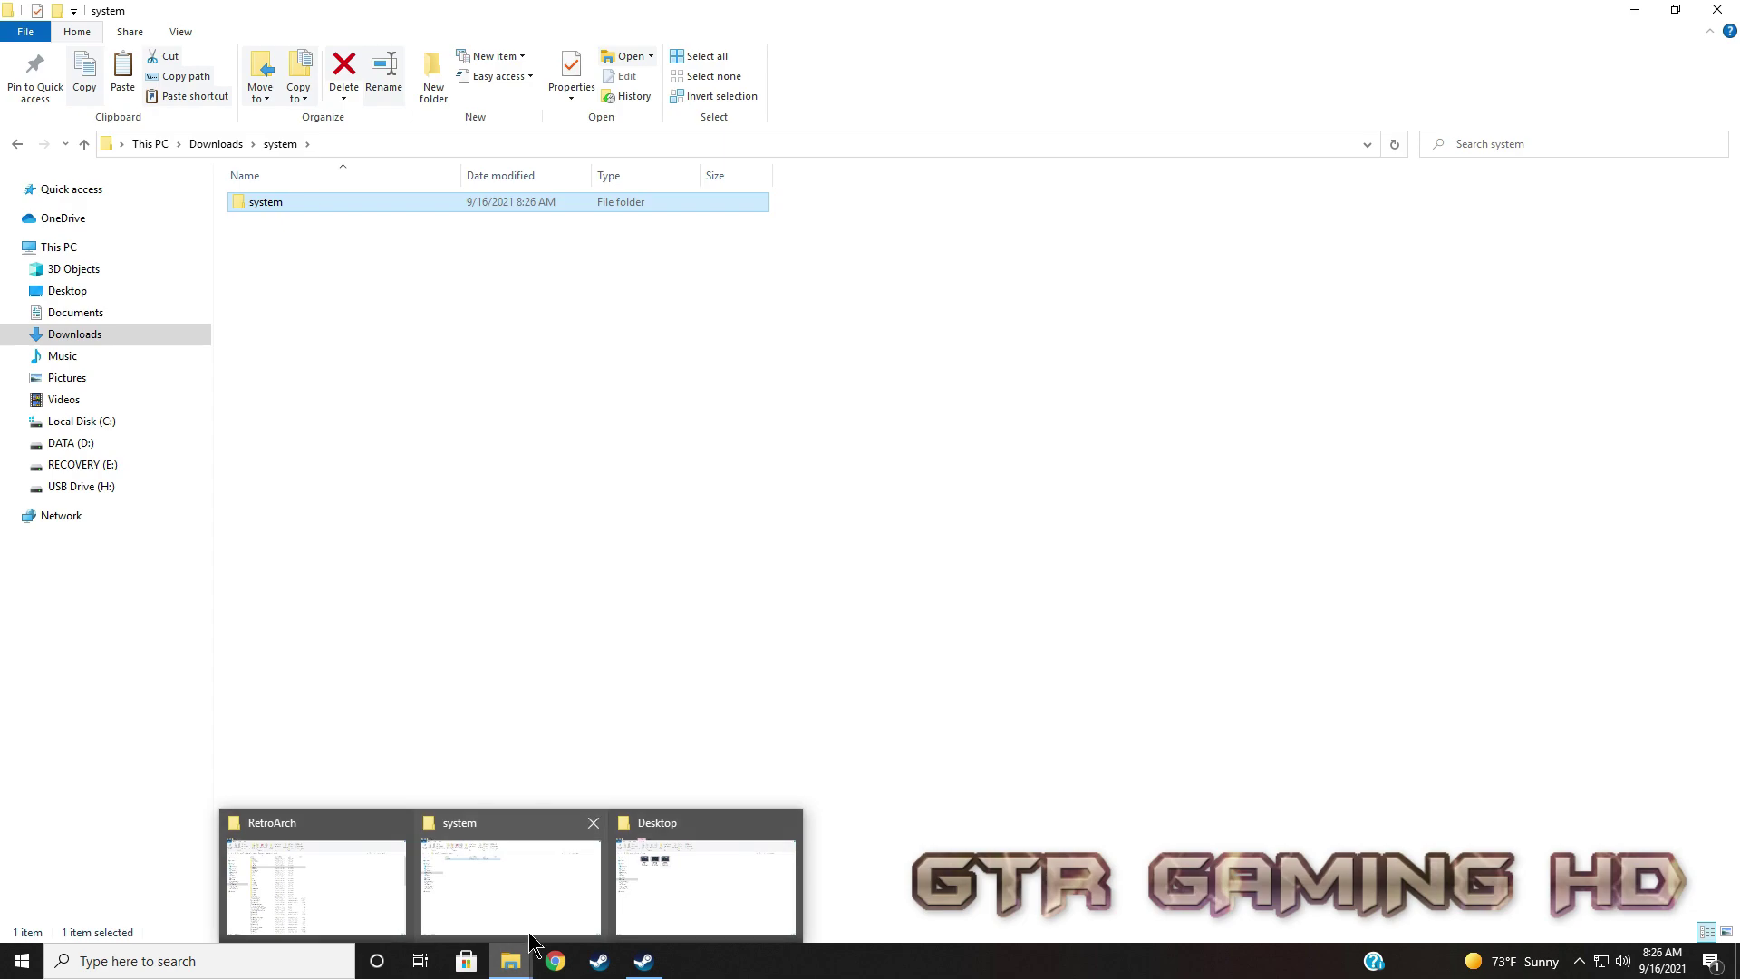
click(359, 850)
right_click(1102, 600)
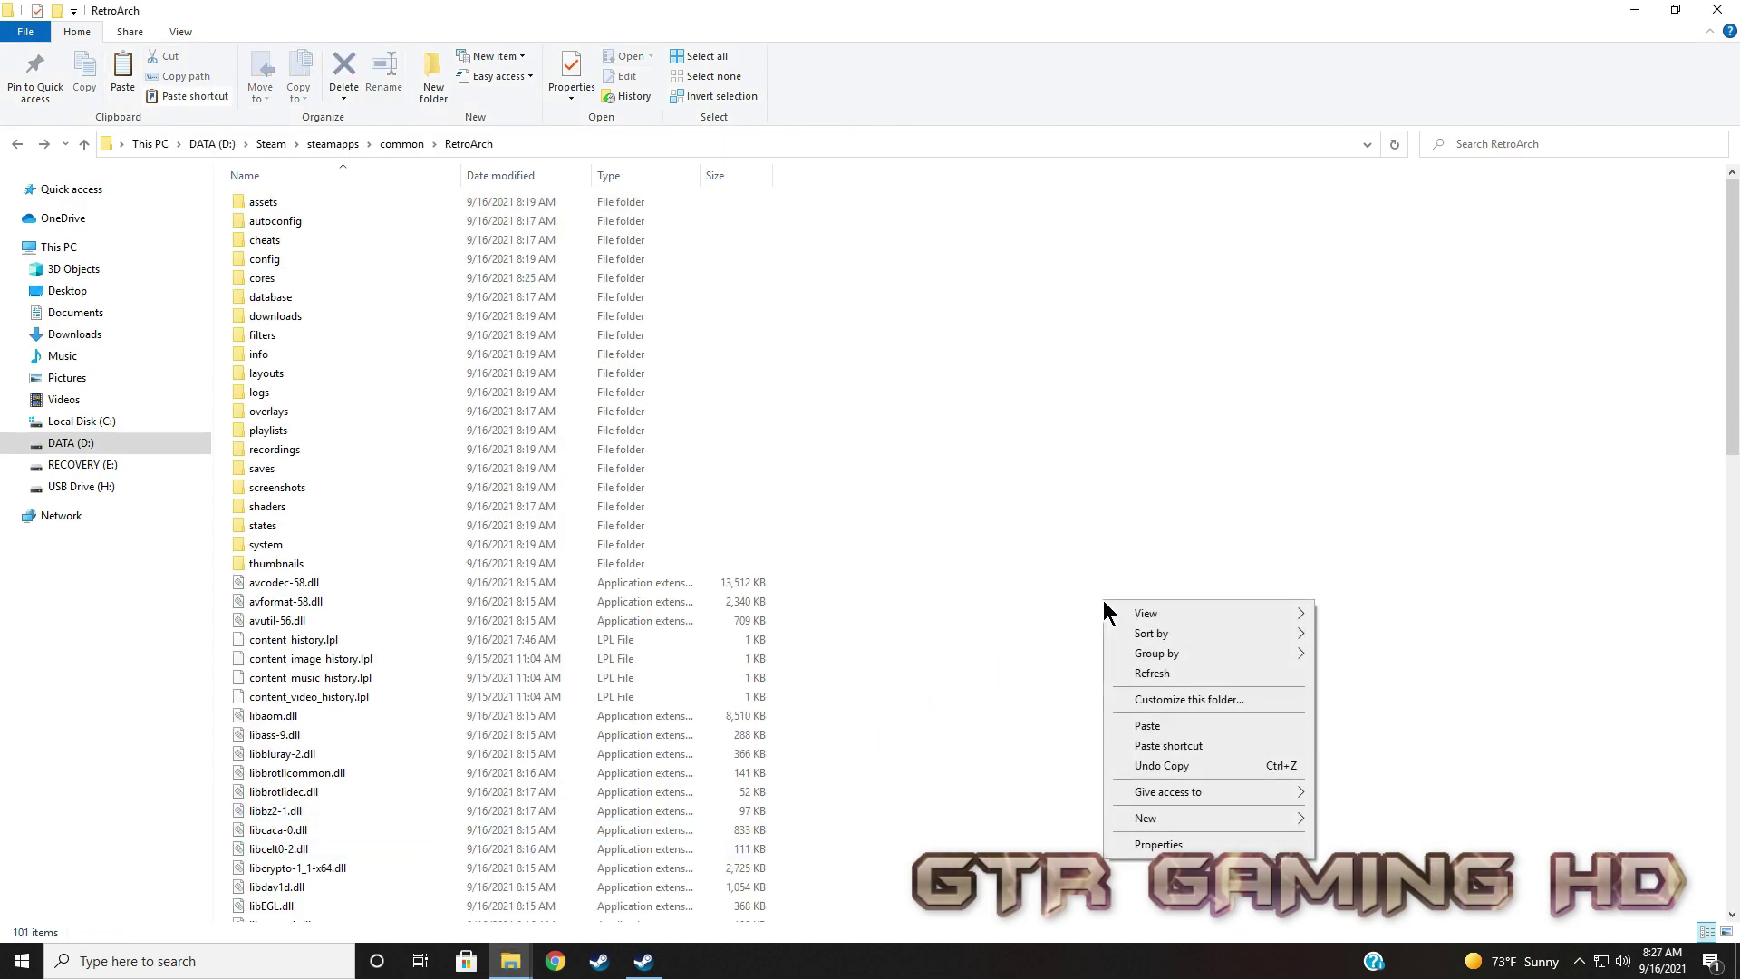
click(1151, 727)
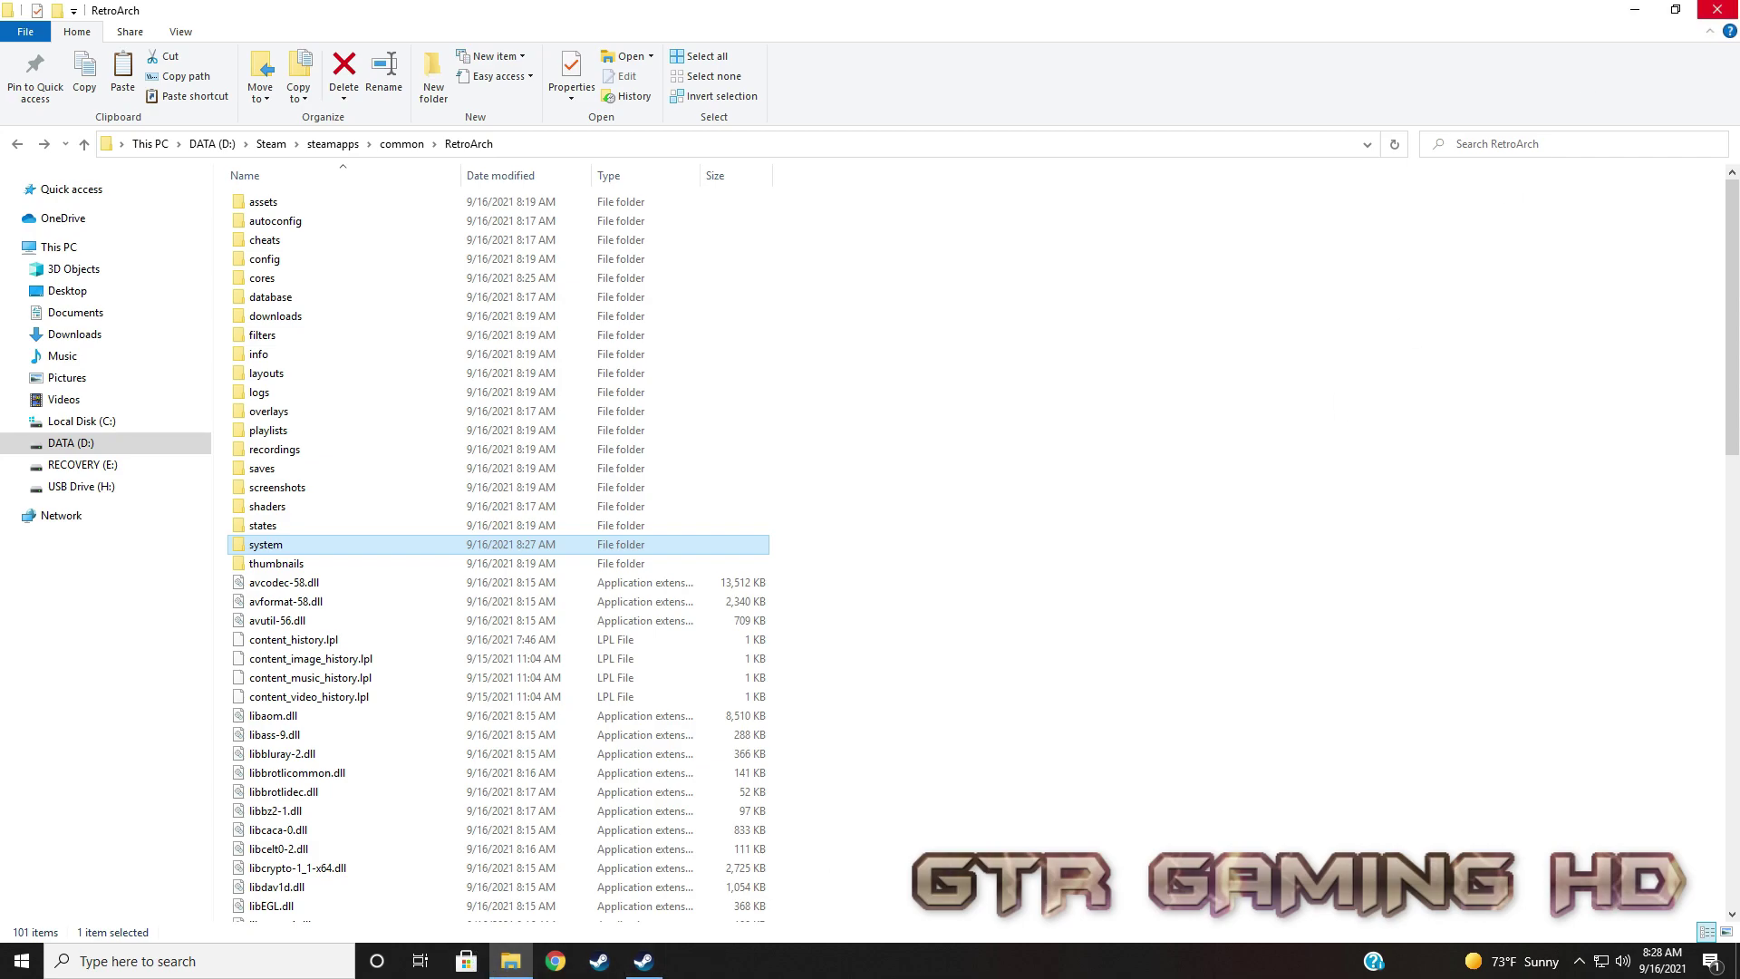
click(1724, 10)
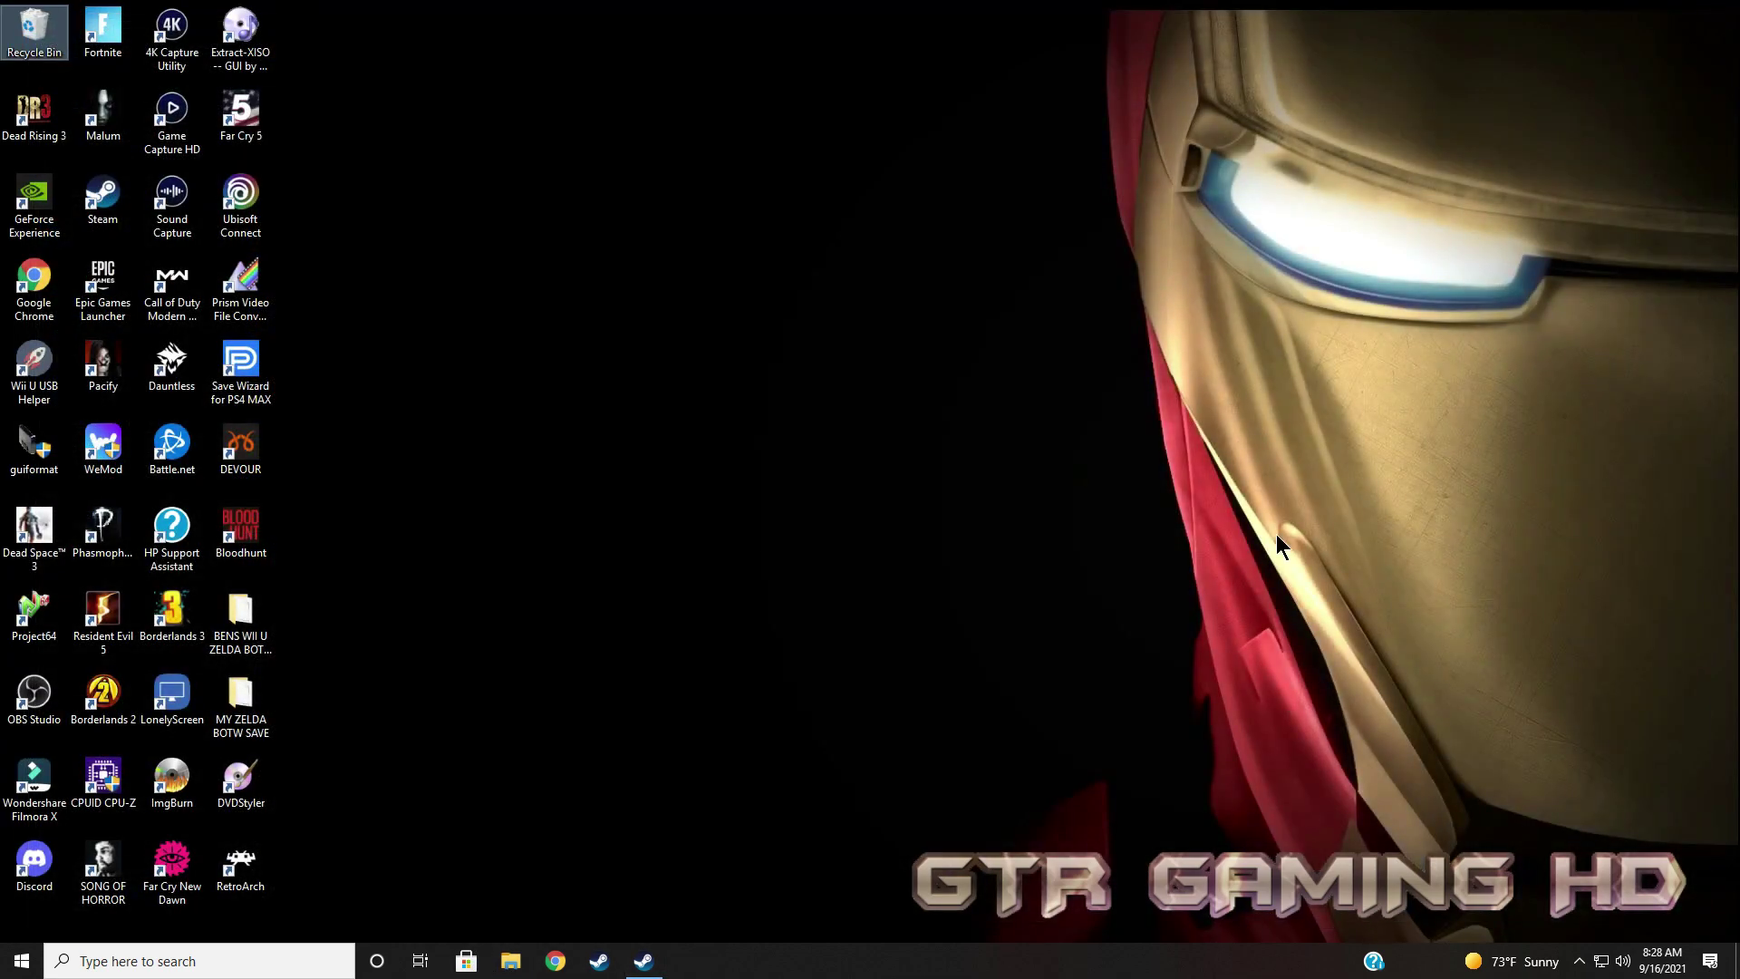
Bring up Steam and start RetroArch from its library page, reaching the Main Menu
click(660, 968)
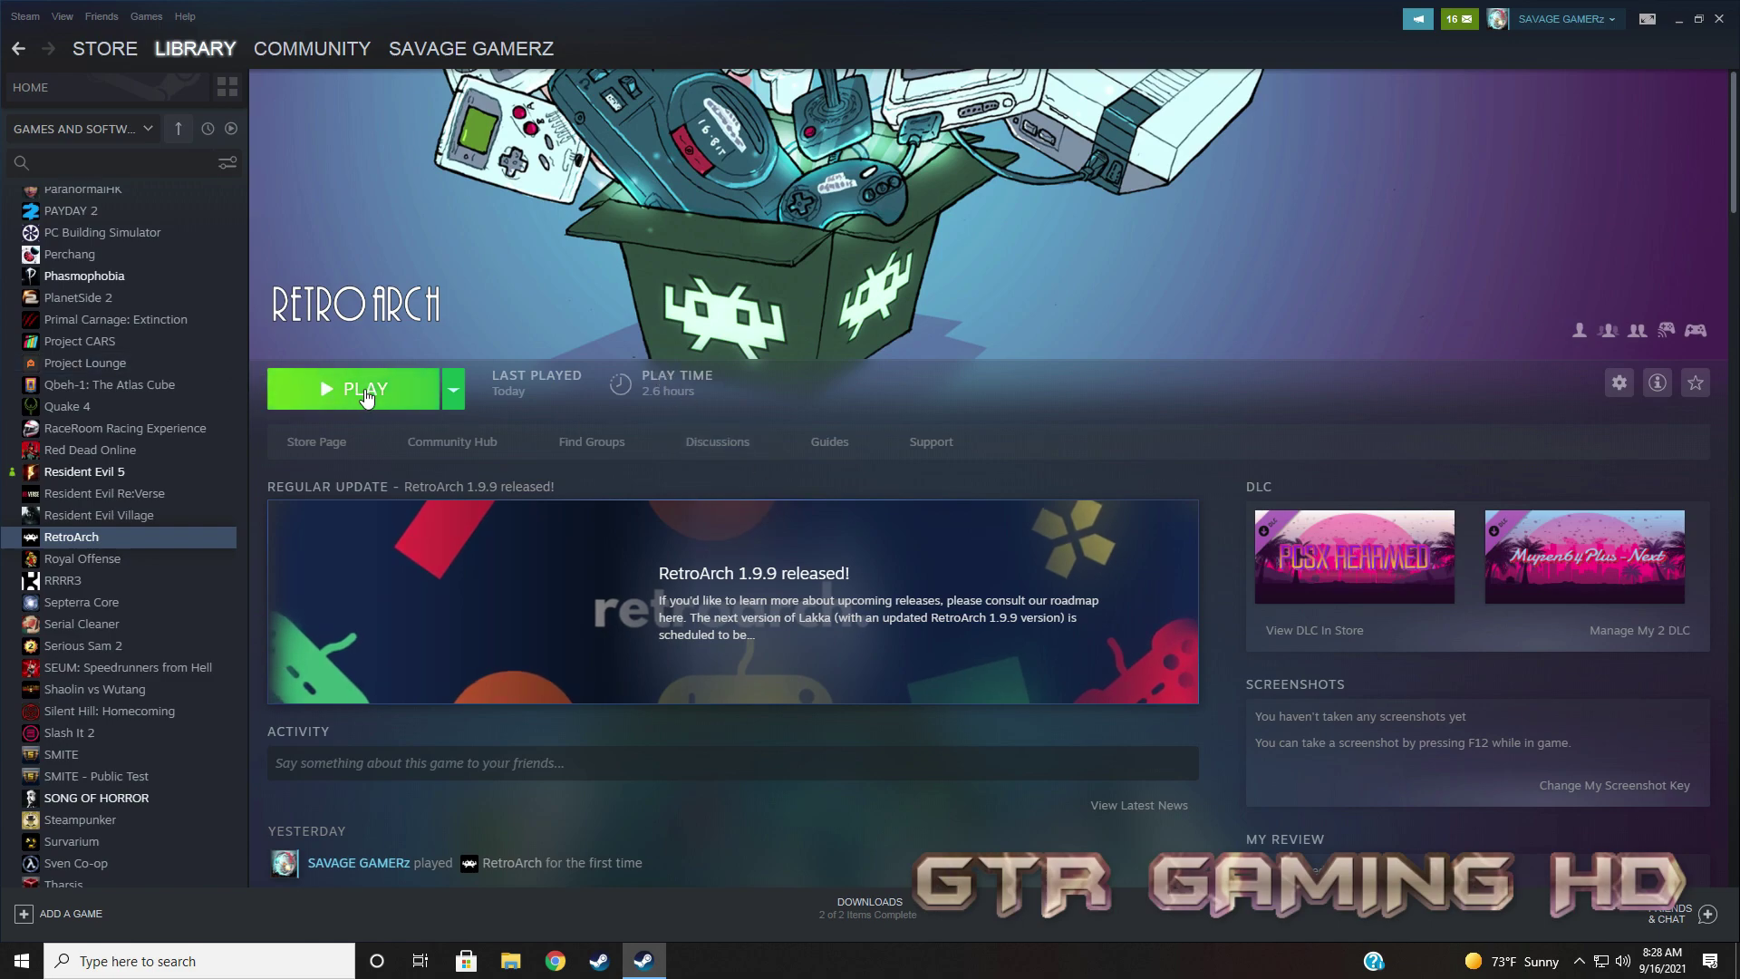
click(365, 397)
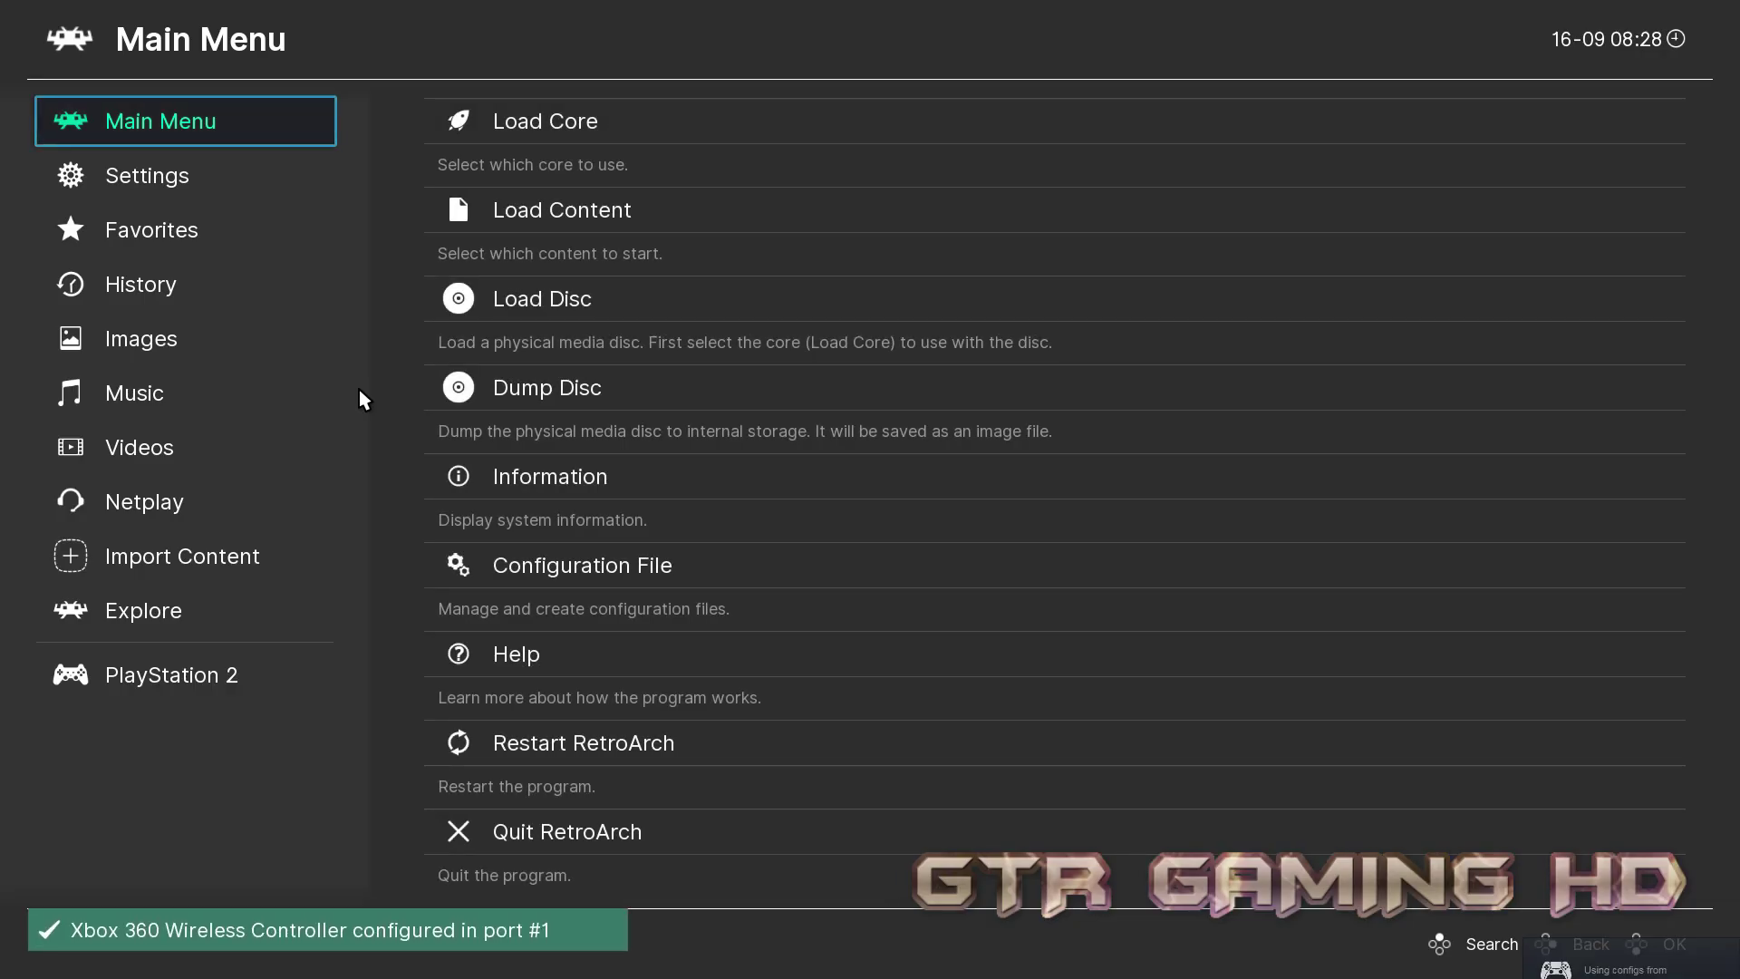
Browse the Load Core list, including PCSX2 and Dolphin, then return to the Main Menu
click(599, 118)
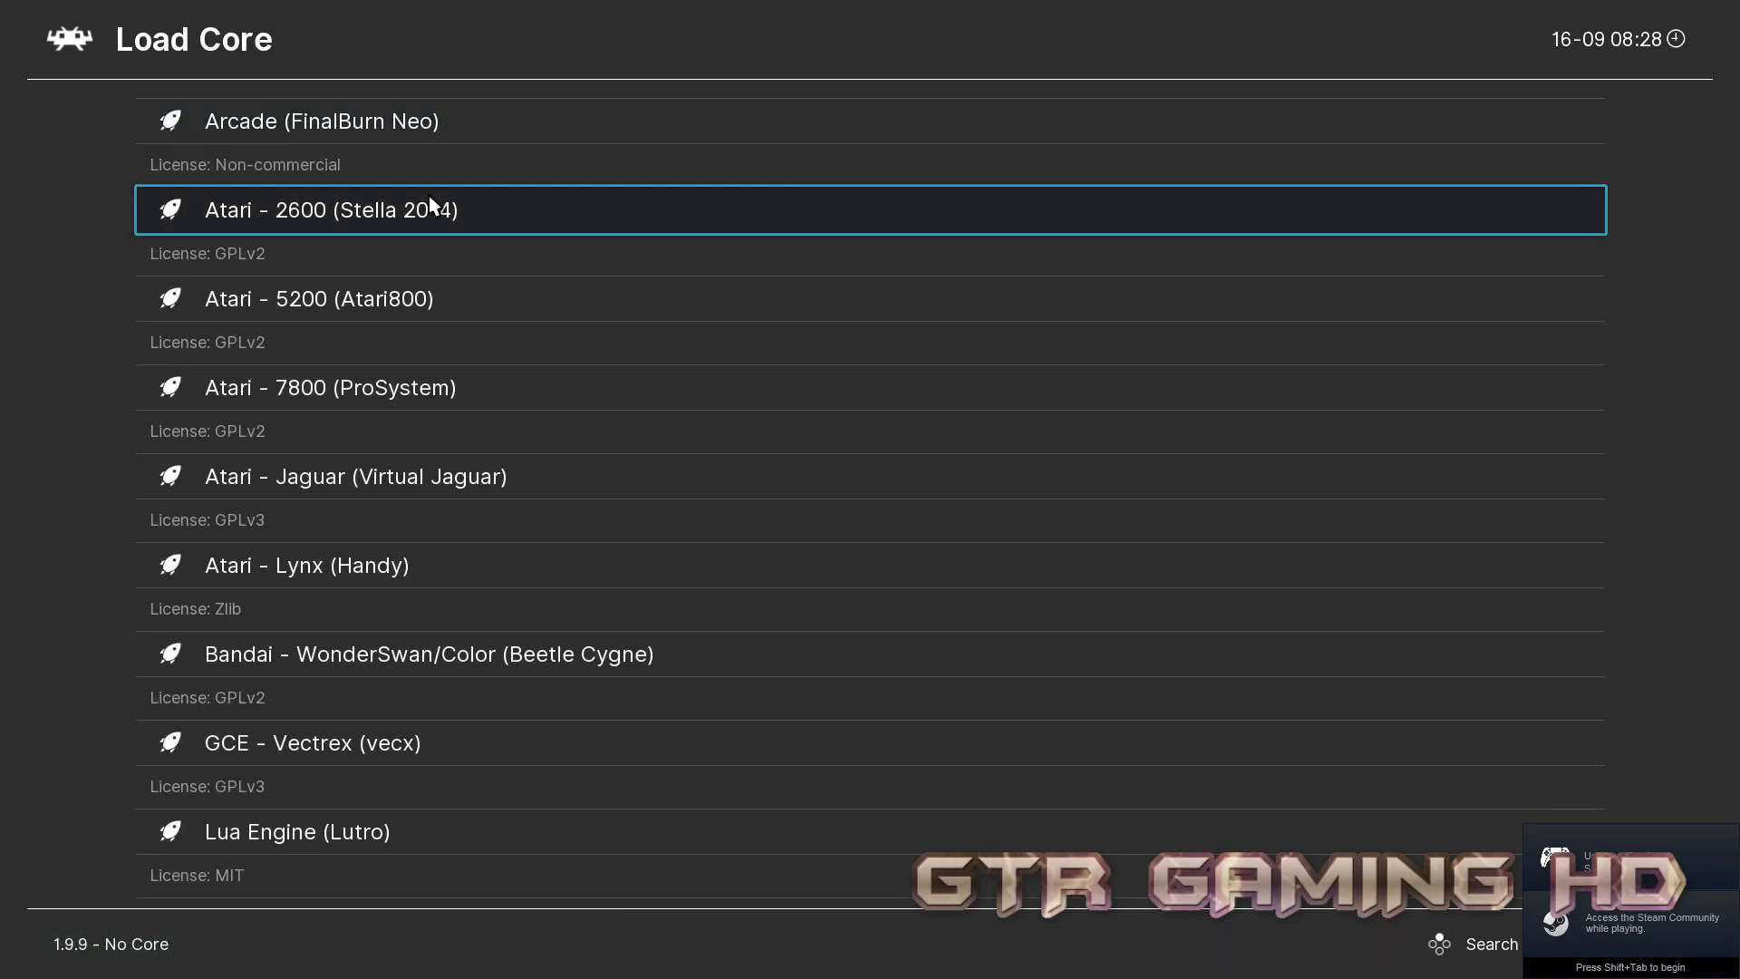
scroll(415, 227, down, 3)
scroll(418, 241, down, 12)
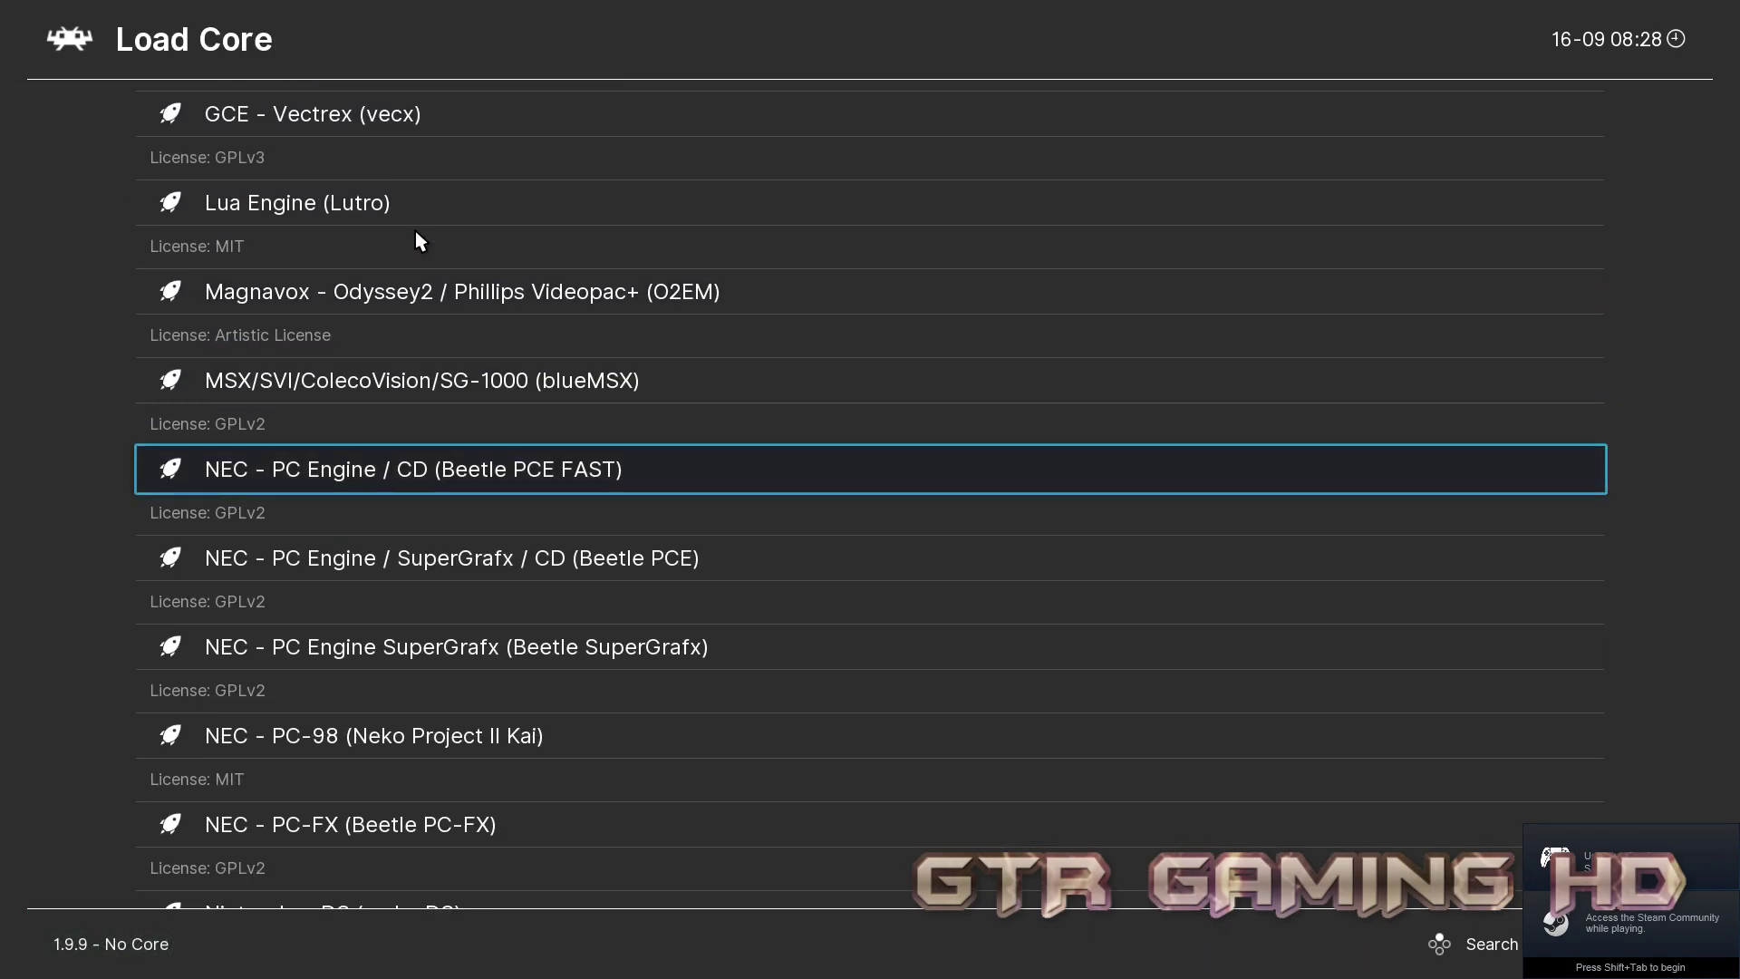
scroll(424, 247, down, 8)
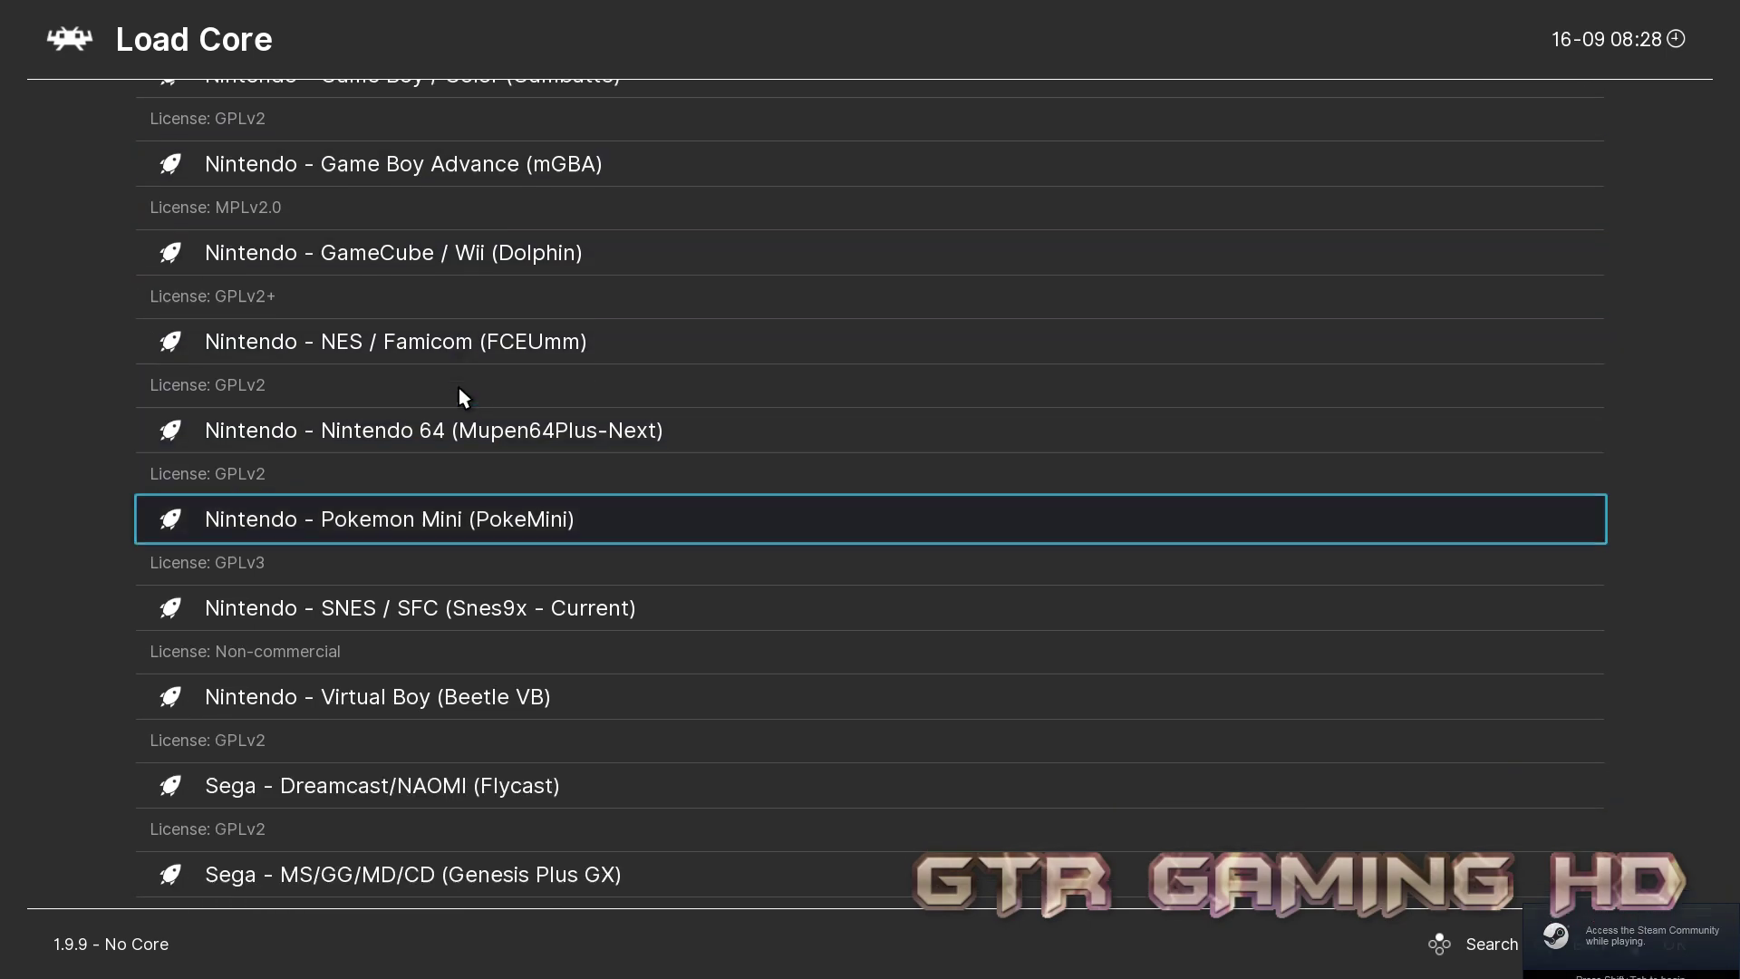
scroll(460, 417, down, 4)
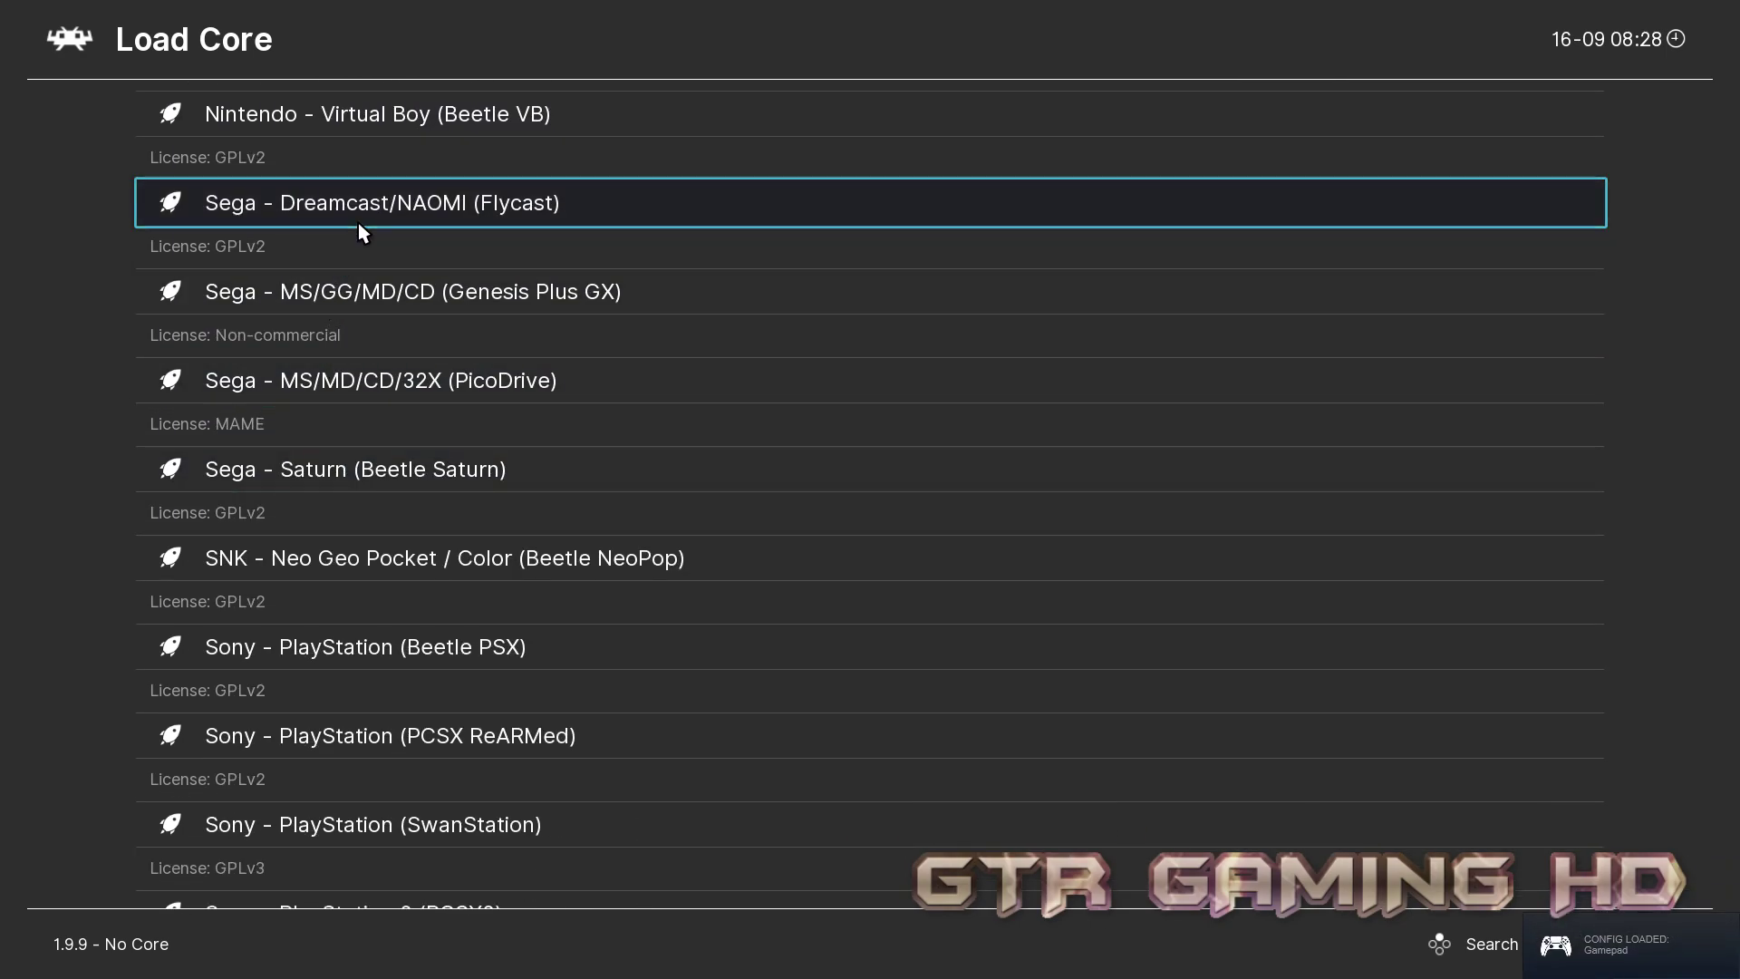
scroll(254, 233, up, 2)
scroll(399, 598, down, 4)
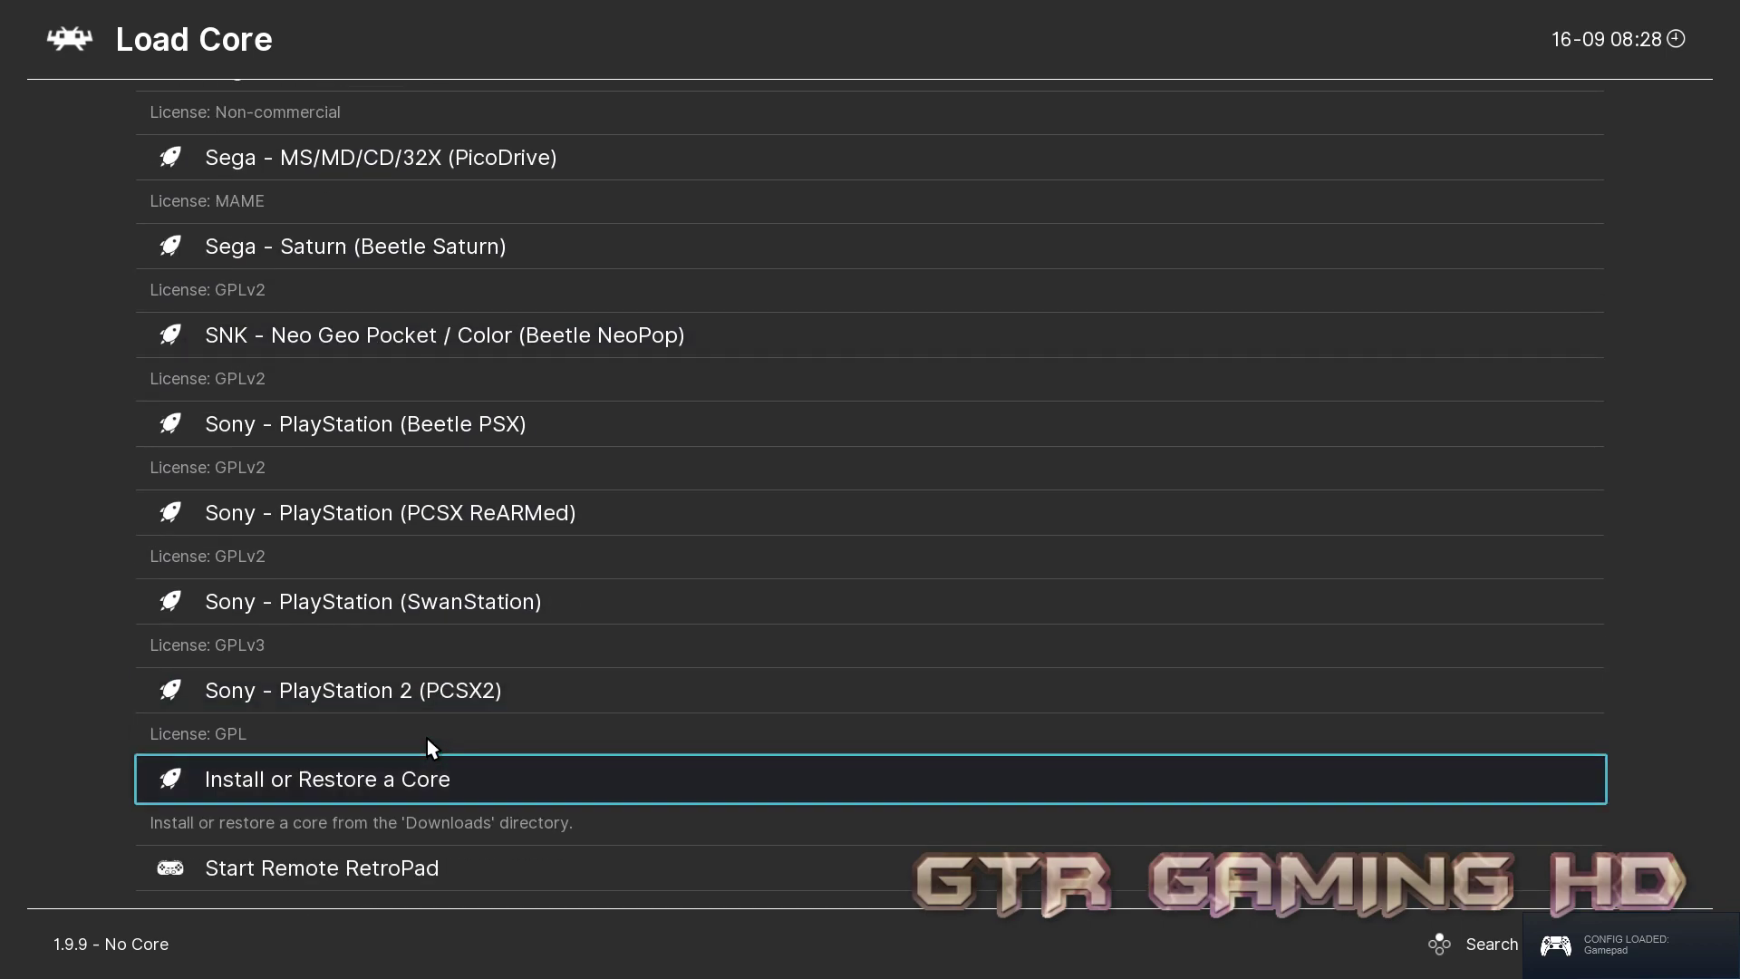
scroll(430, 706, up, 7)
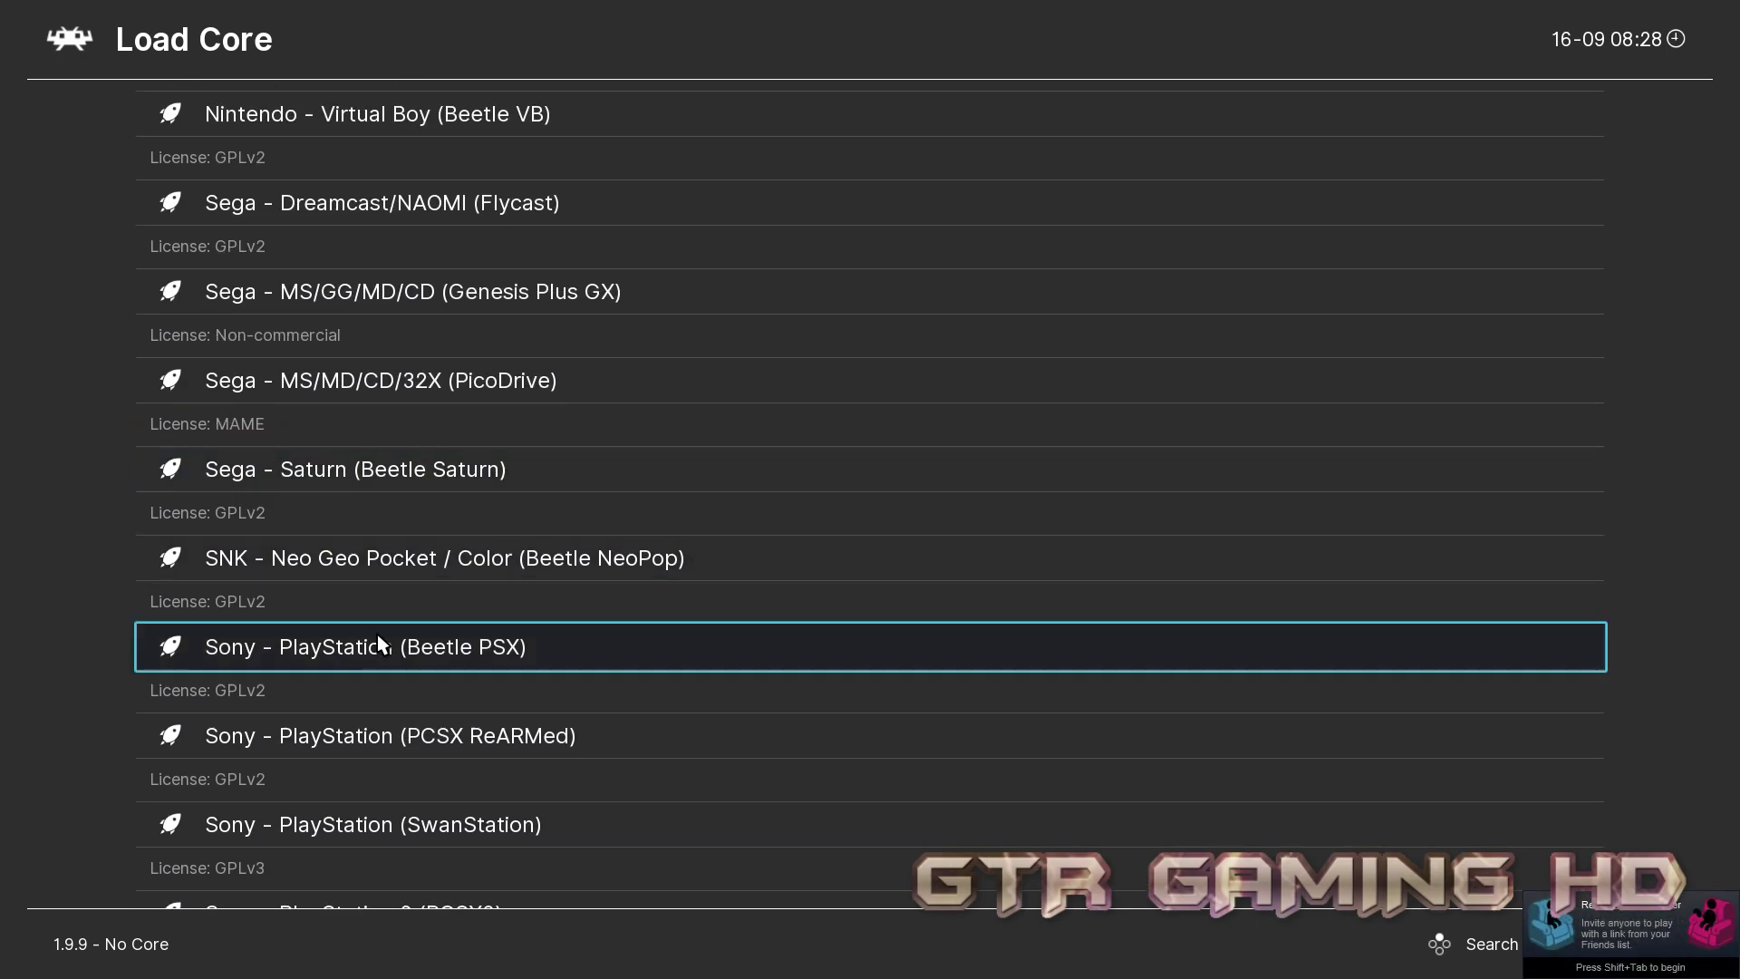
scroll(375, 349, up, 5)
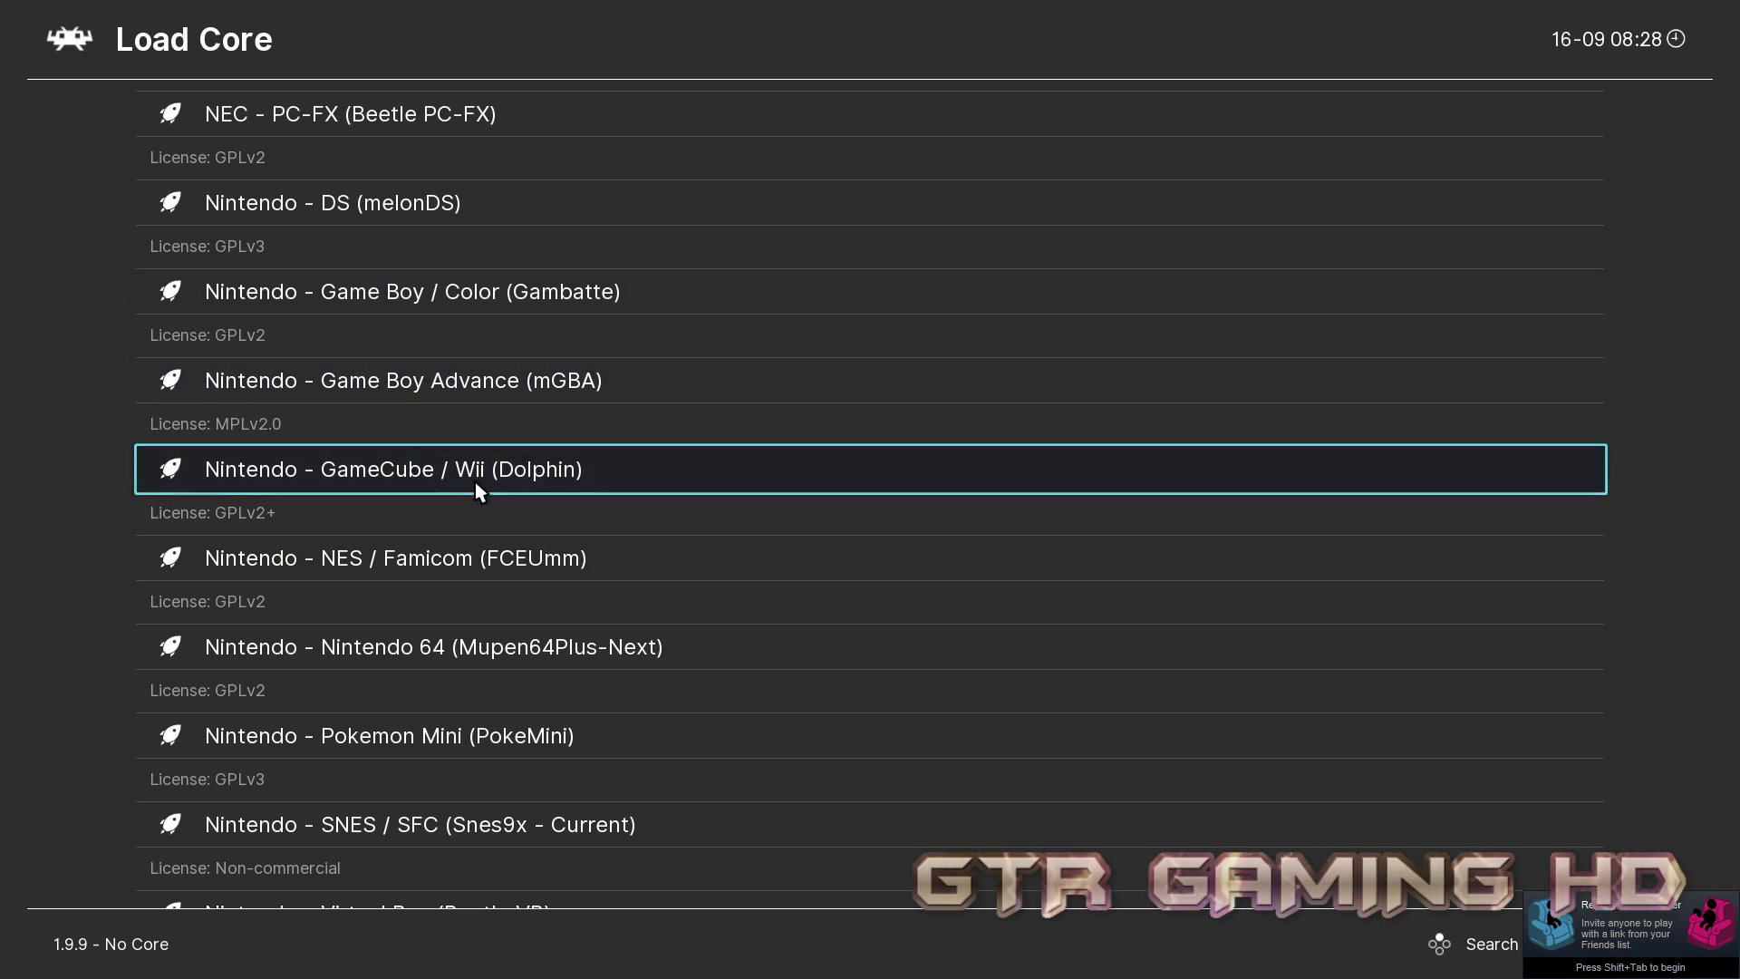
click(65, 32)
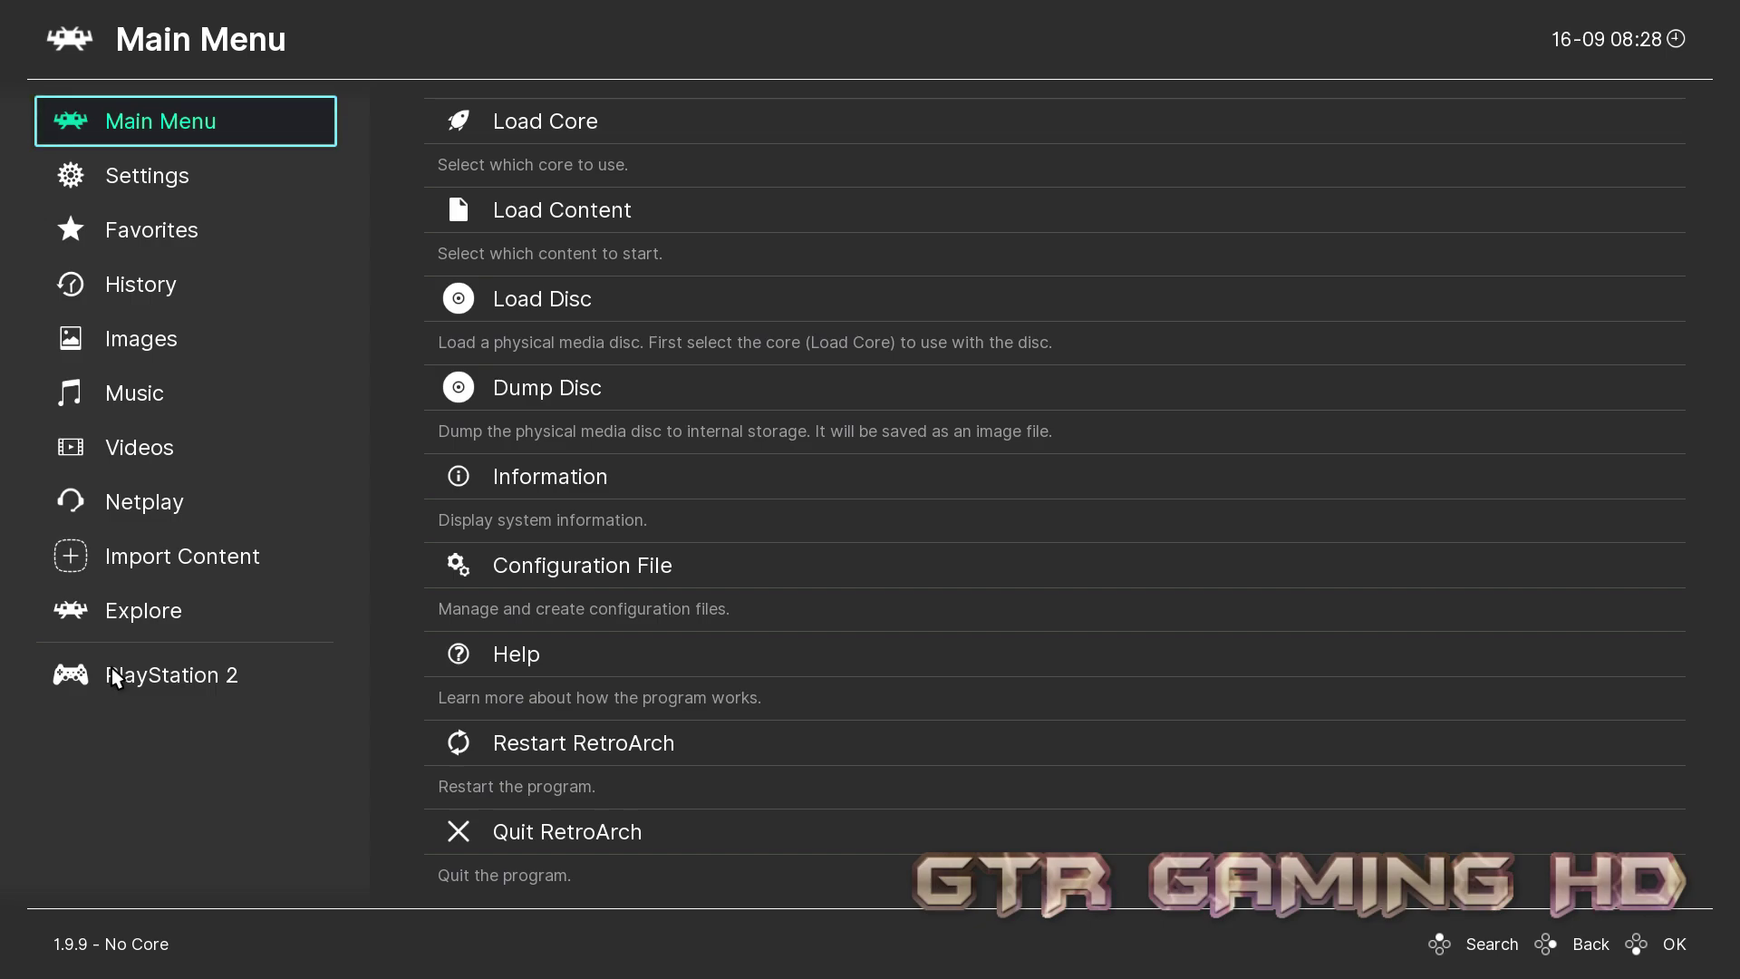
Open Import Content's Manual Scan and set System Name to Sony - PlayStation 2
click(228, 564)
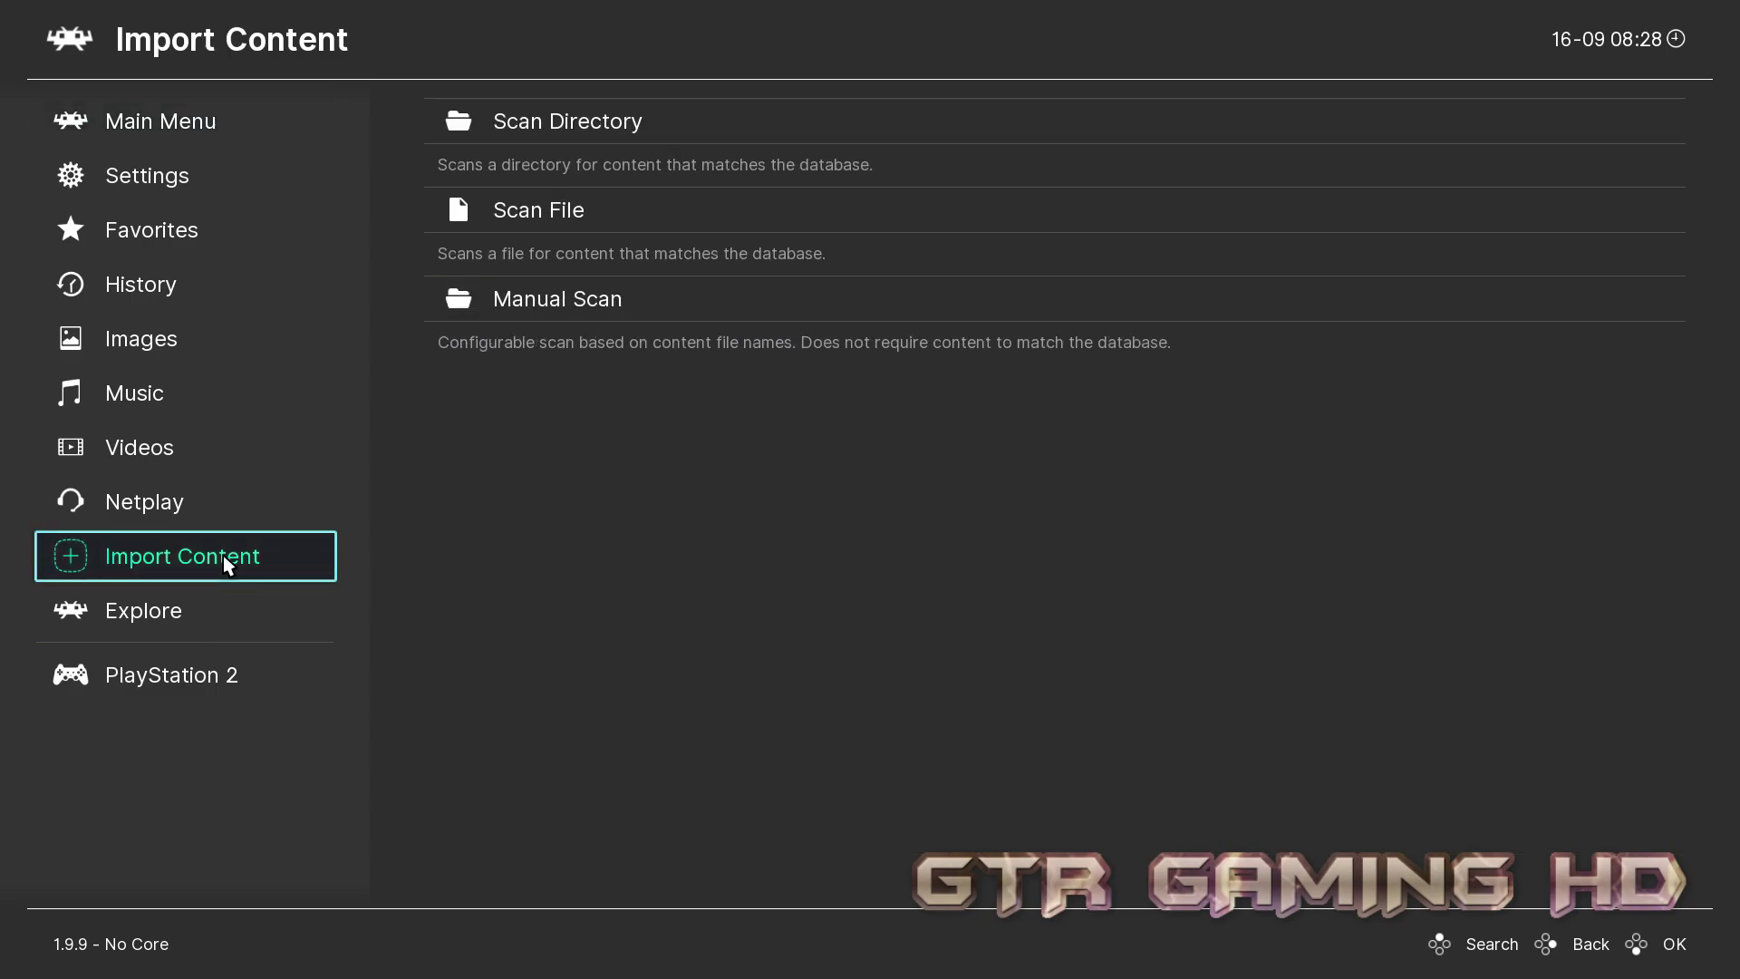
click(512, 302)
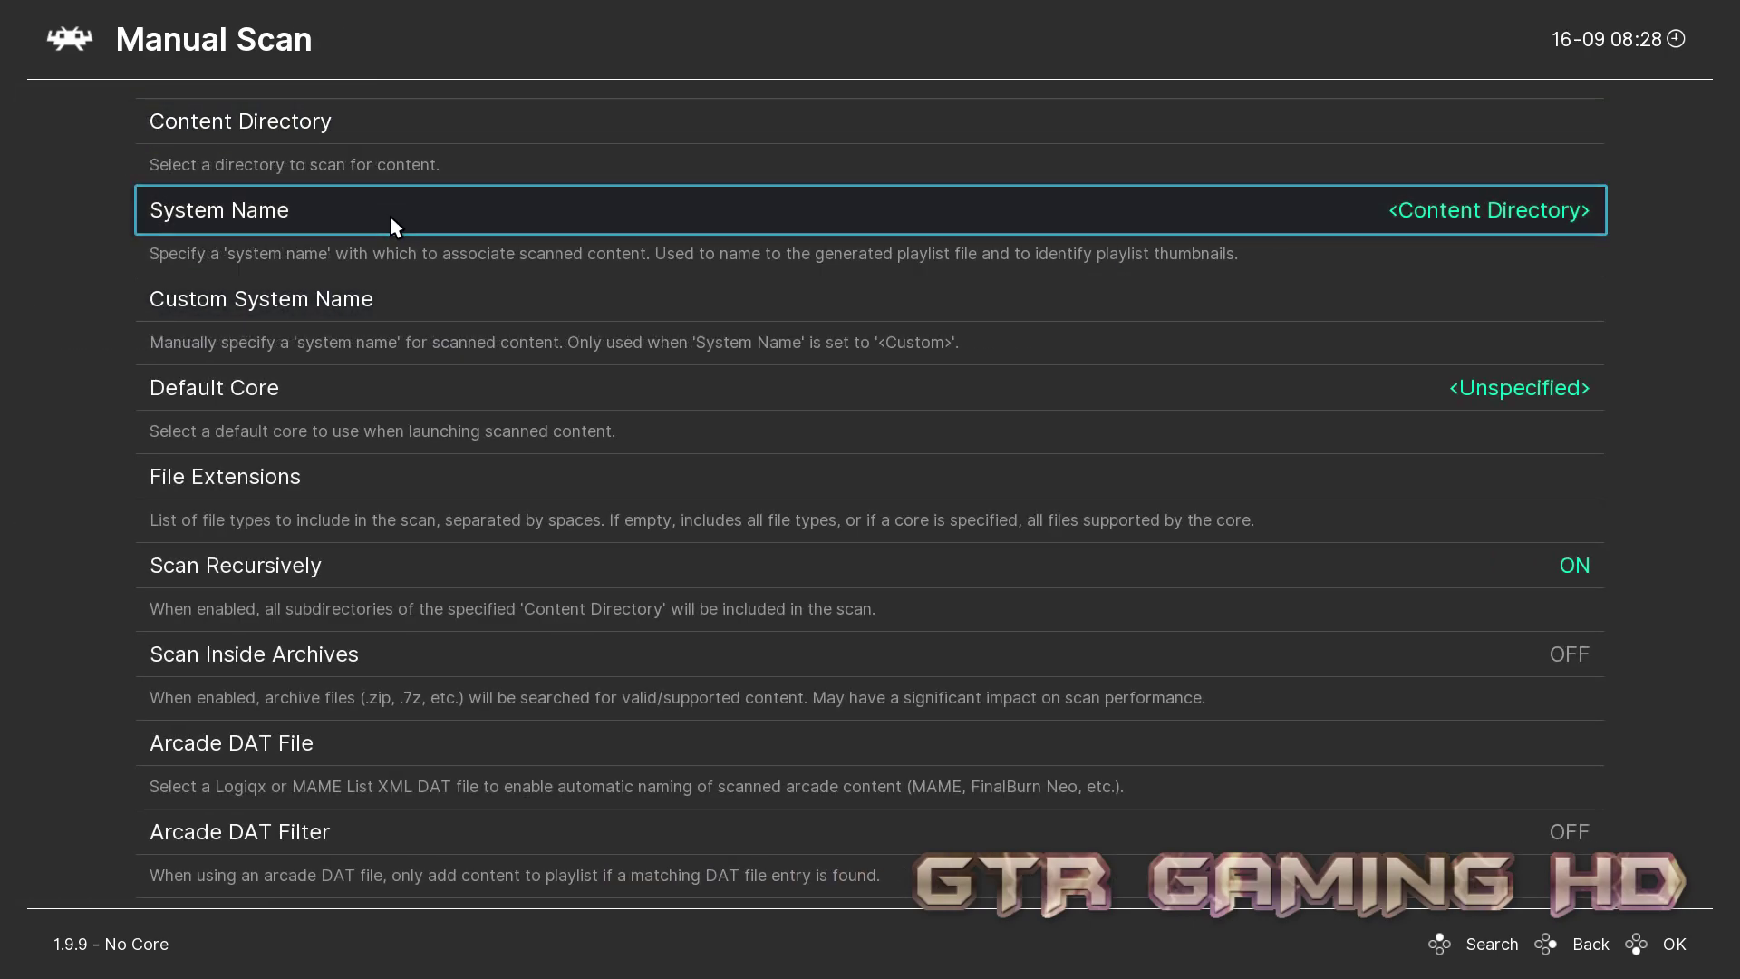
click(391, 225)
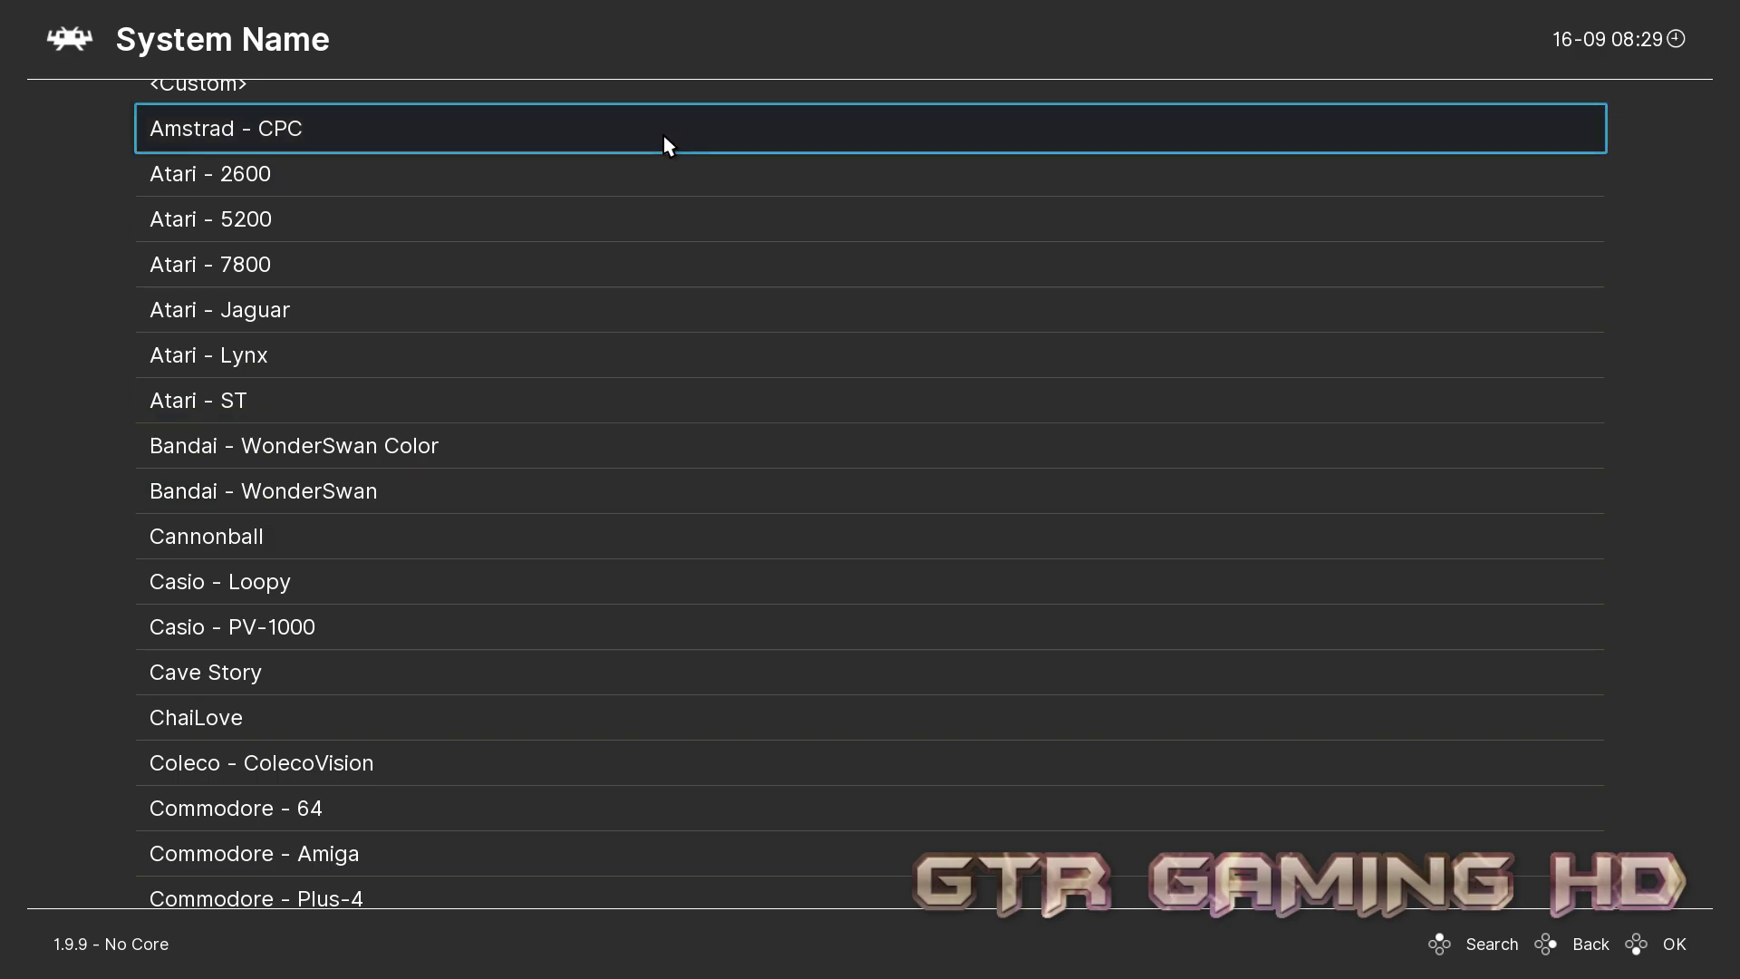
key(Down)
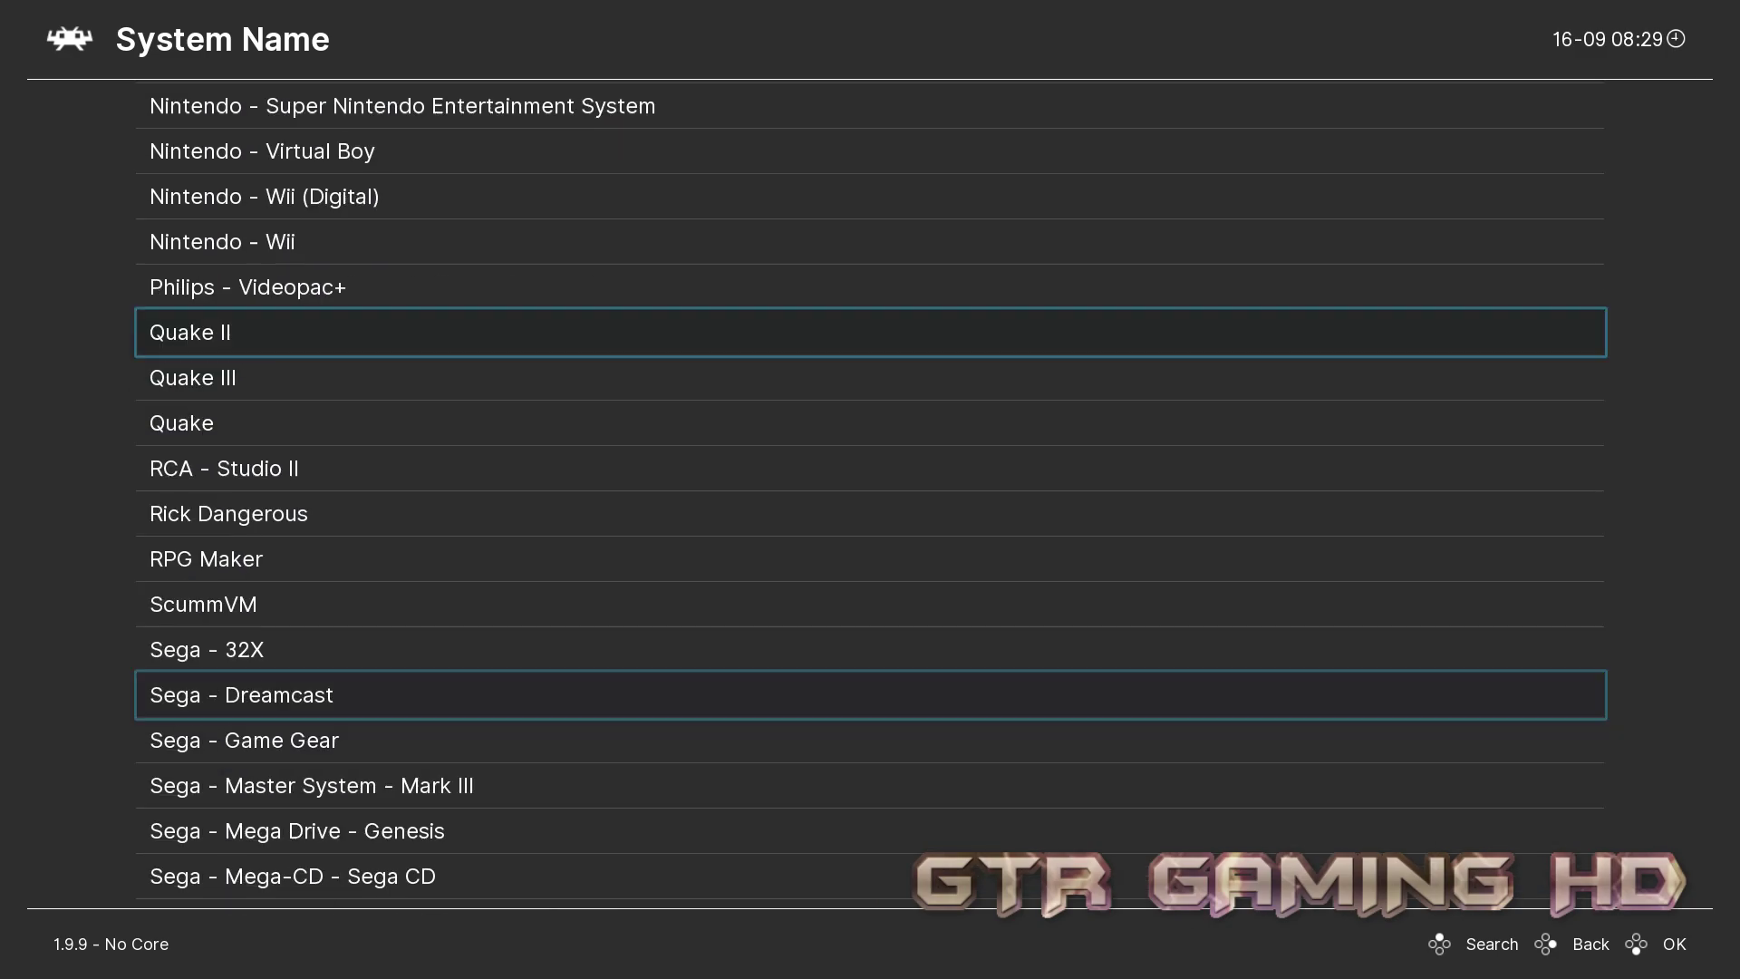
scroll(363, 730, down, 10)
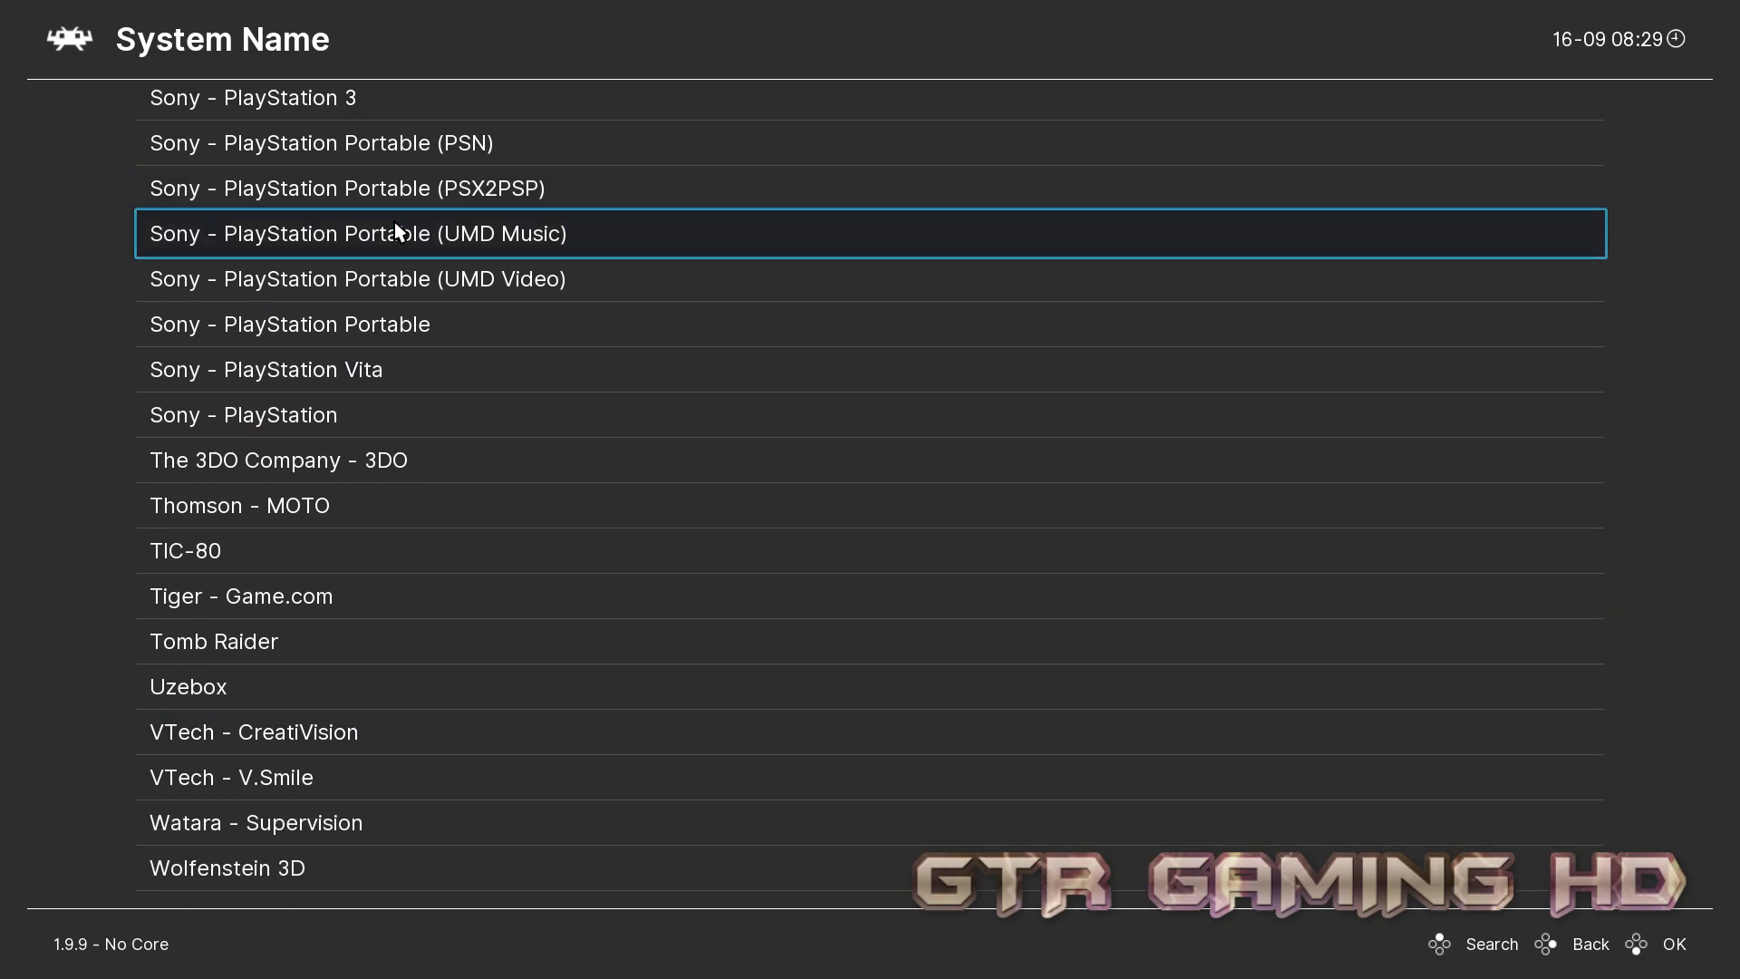
scroll(353, 340, up, 8)
click(354, 339)
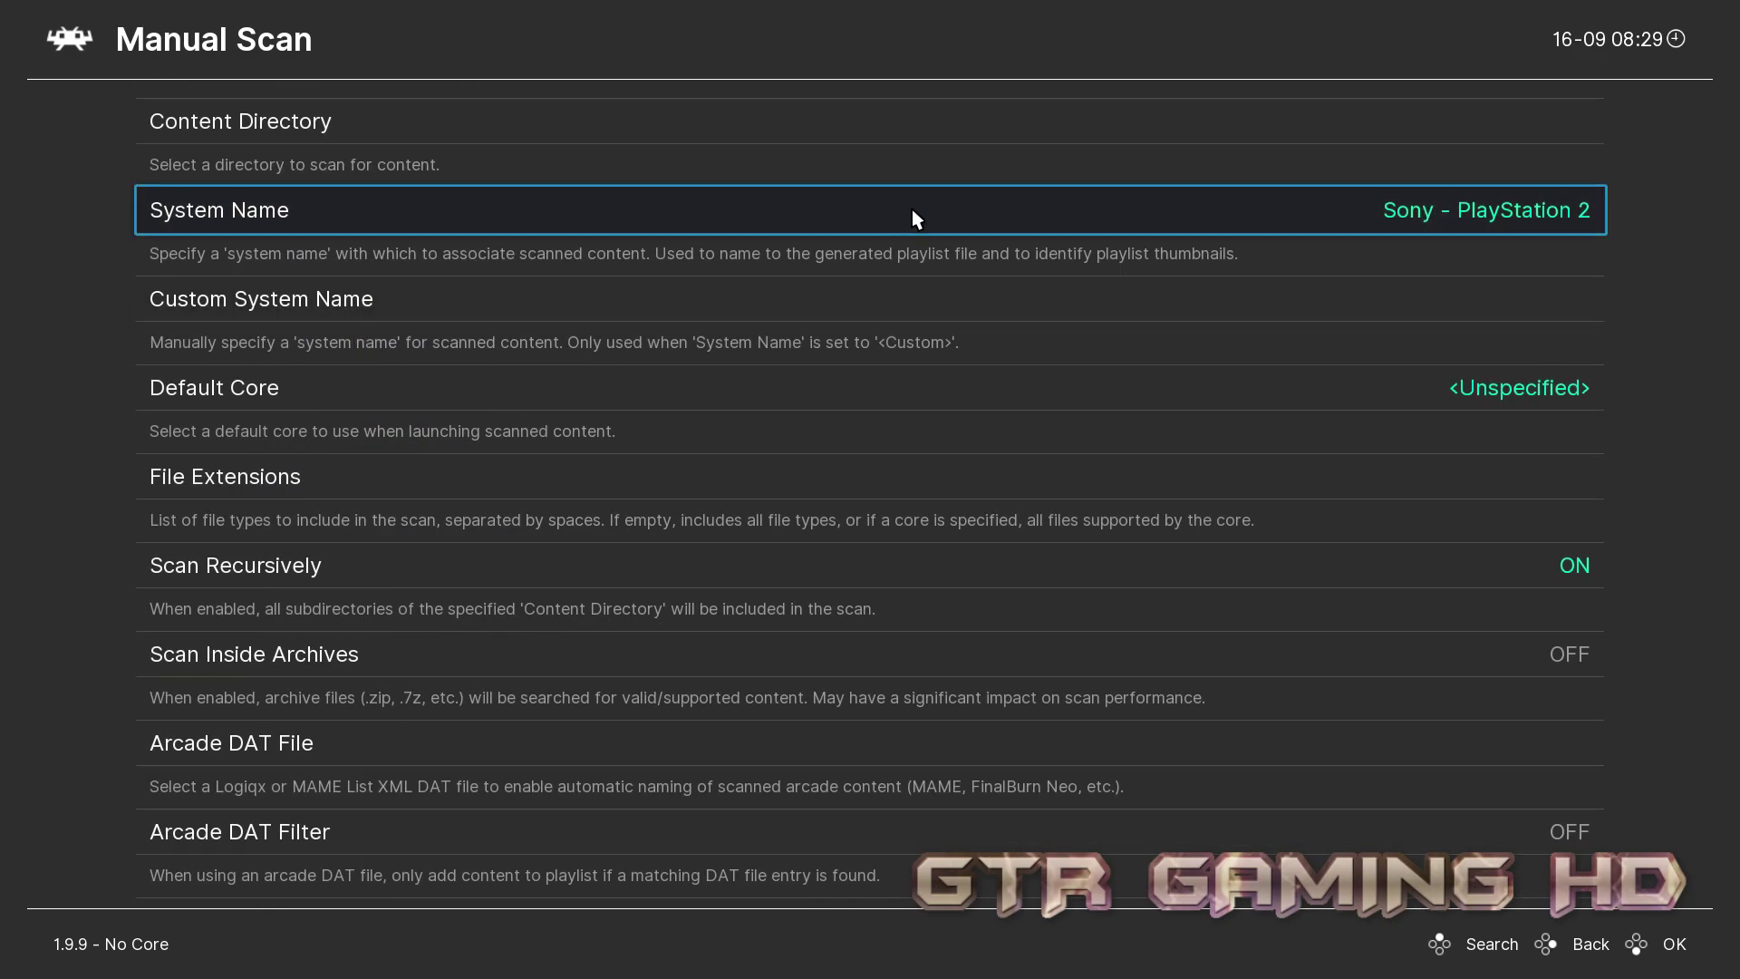
Set the manual scan's Default Core to Sony - PlayStation 2 (PCSX2)
click(562, 389)
scroll(561, 394, down, 8)
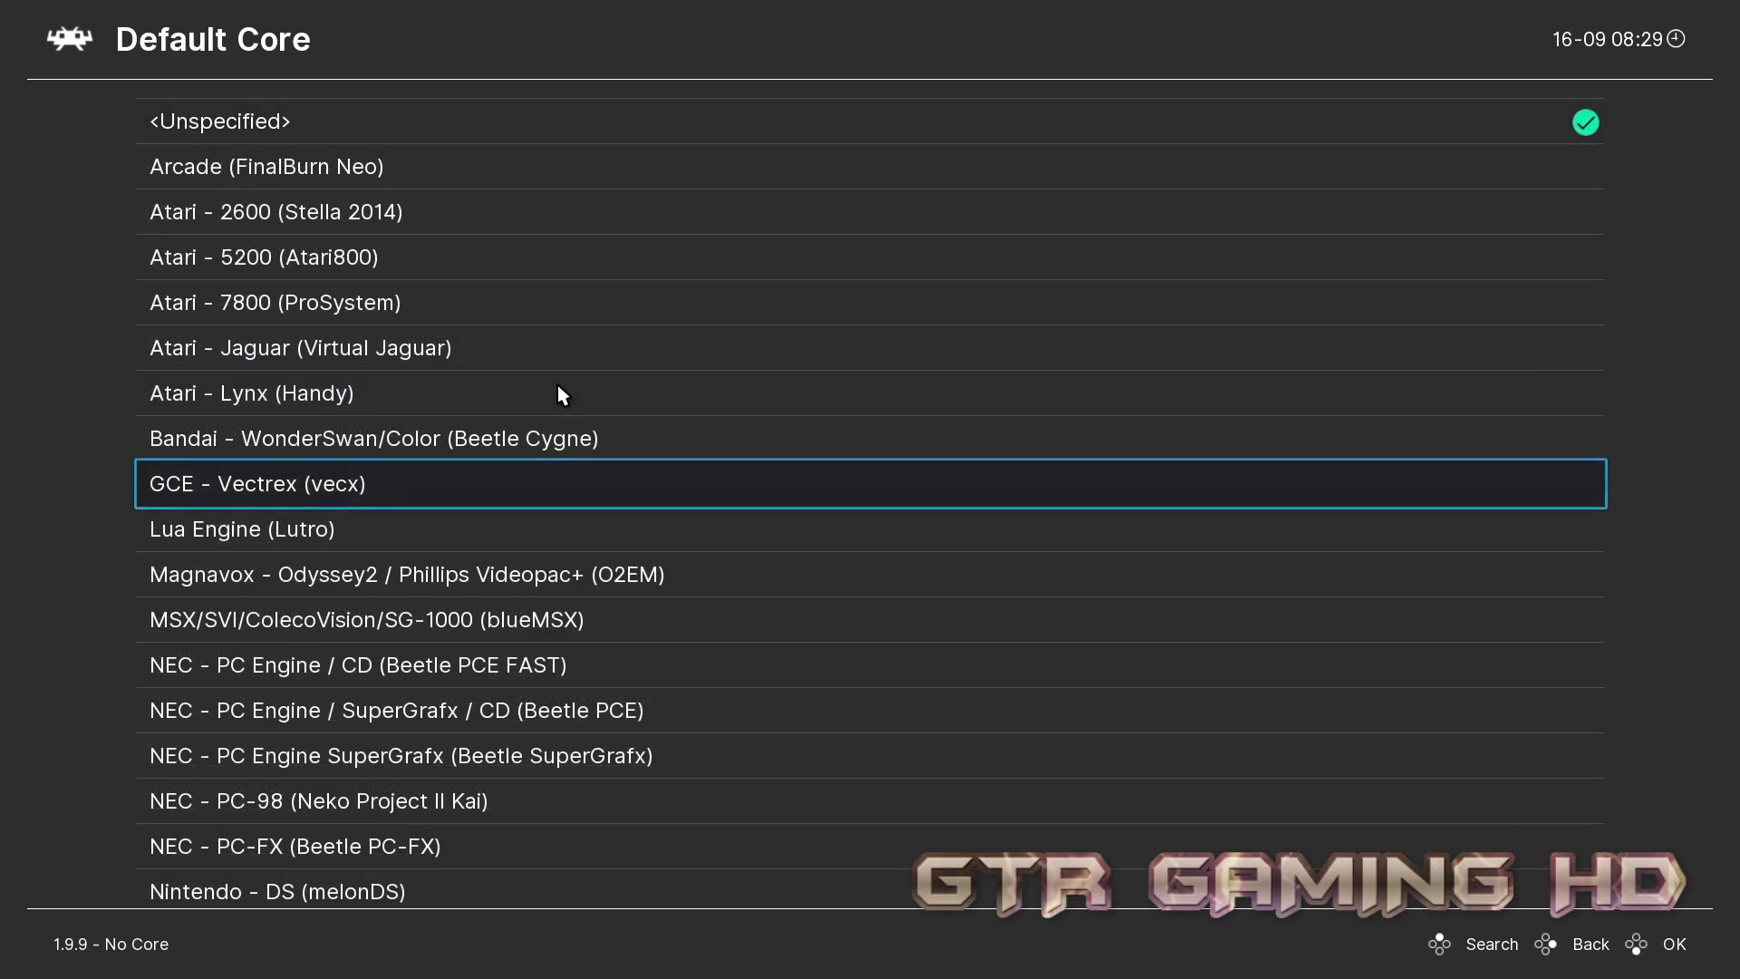
scroll(561, 394, down, 16)
scroll(559, 394, down, 8)
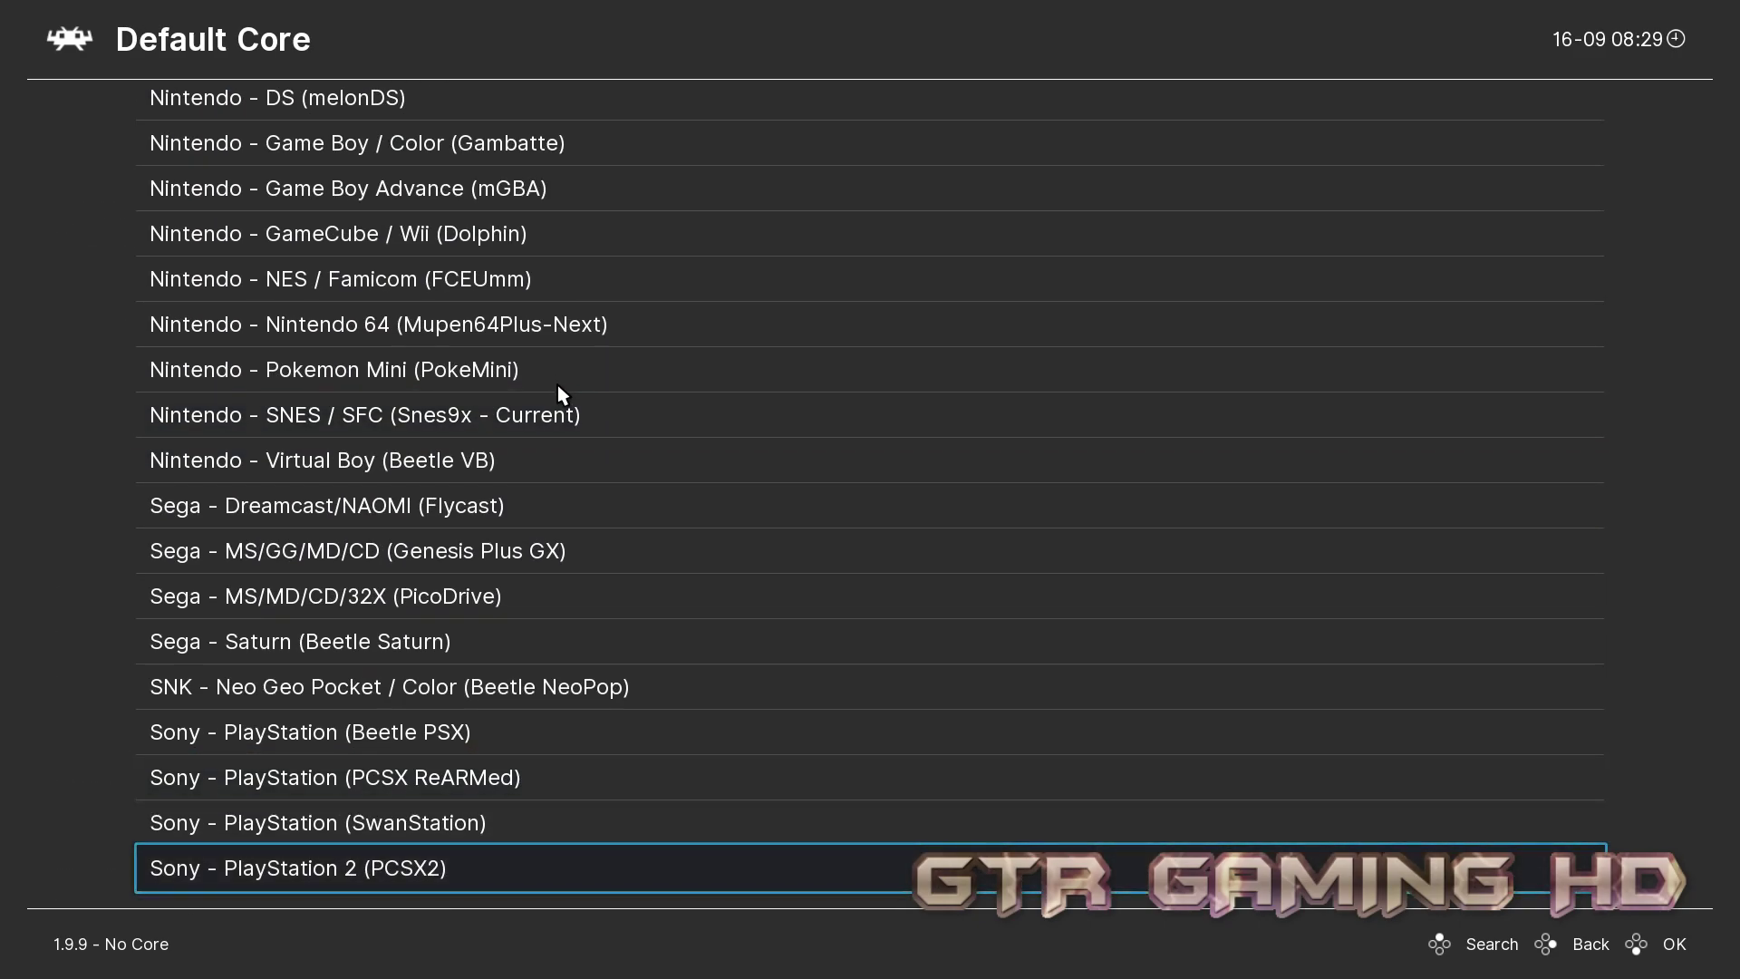
click(407, 893)
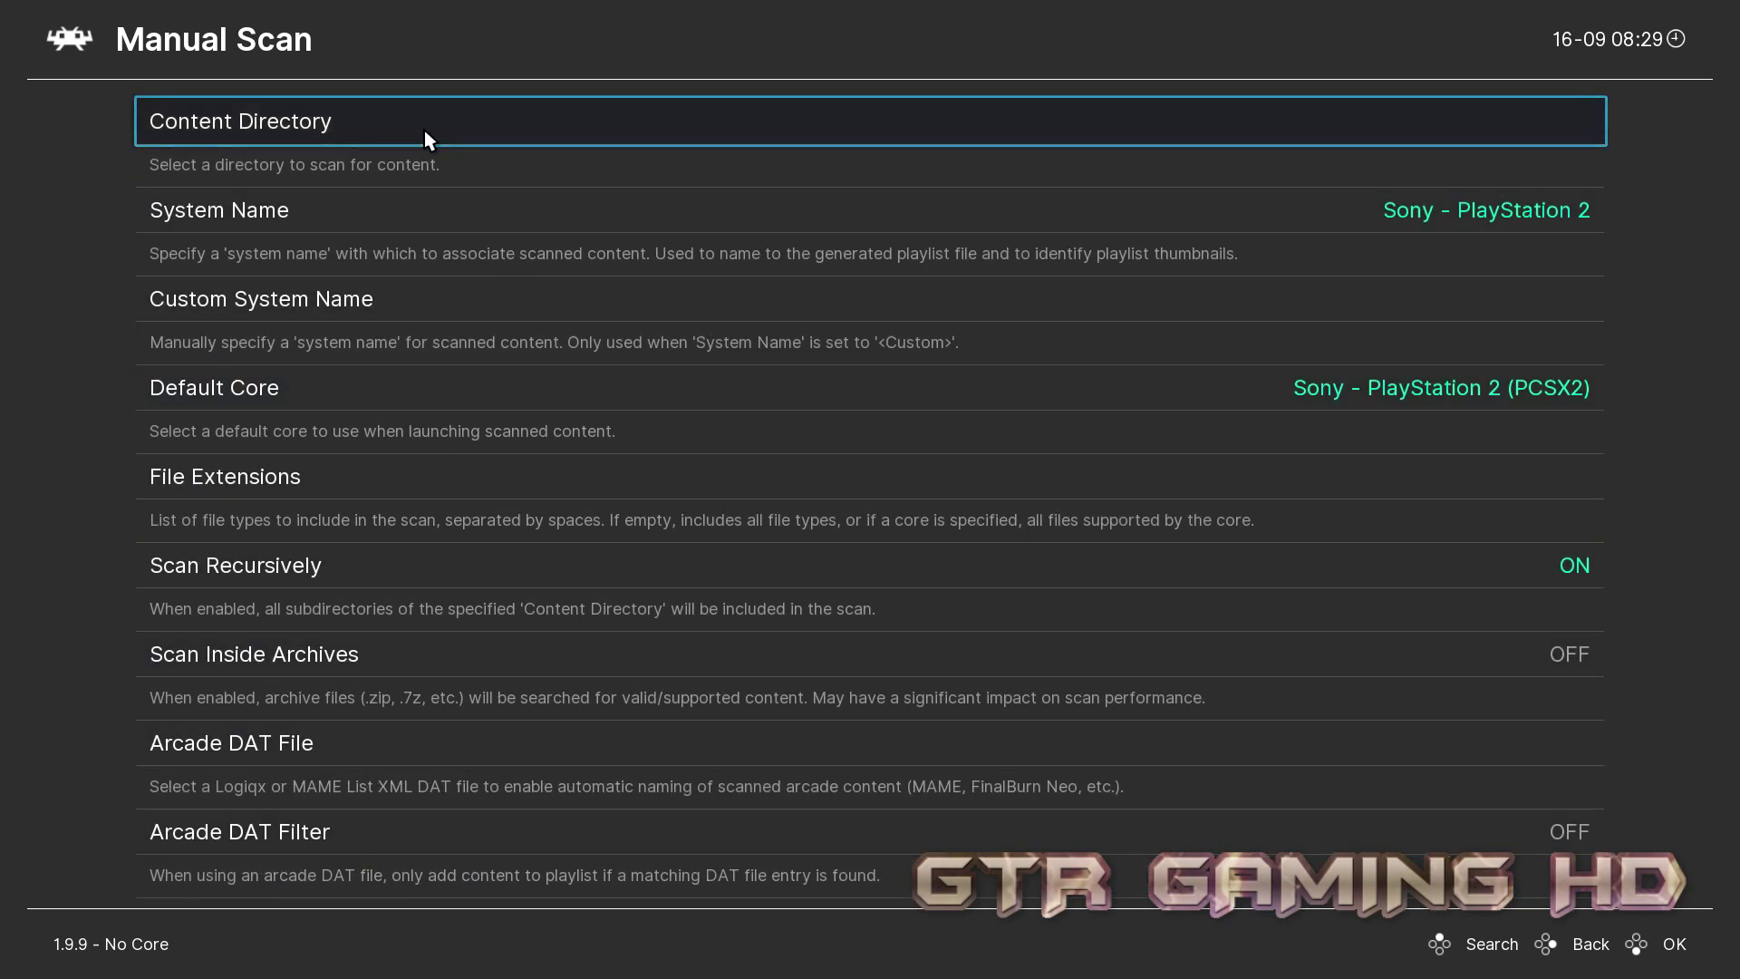
Set the Content Directory to D:\PLAYSTATION 2\iso and scroll to Start Scan
click(428, 141)
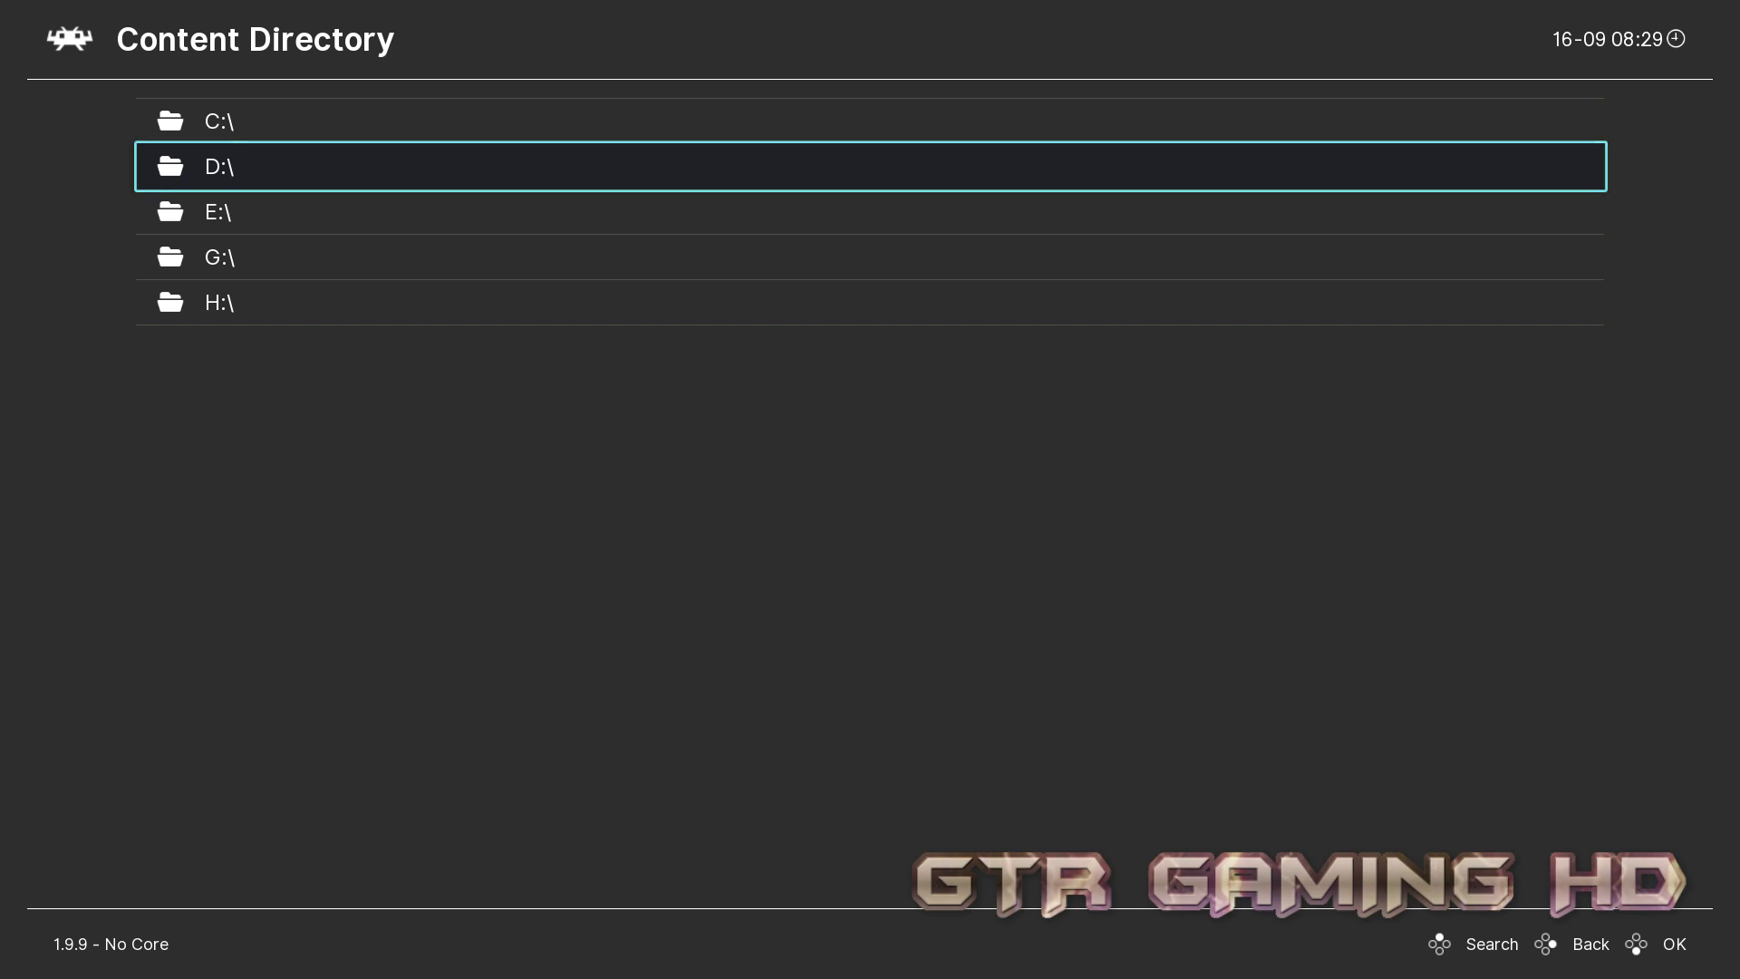
click(276, 178)
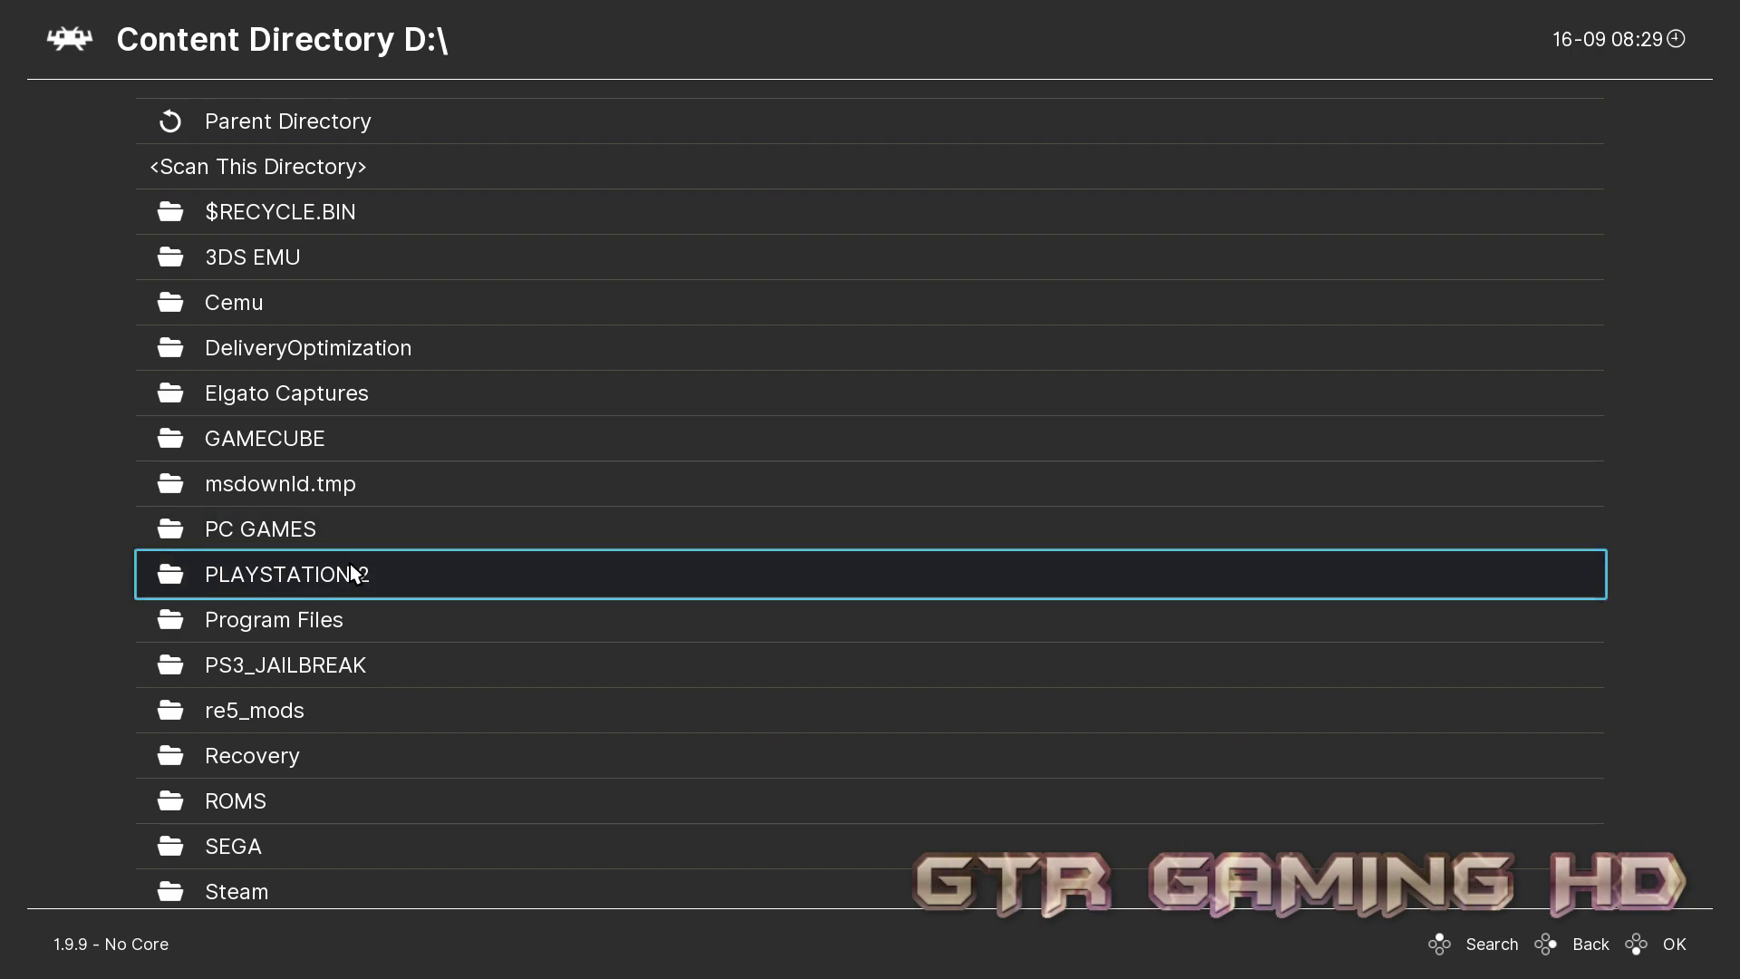
click(353, 573)
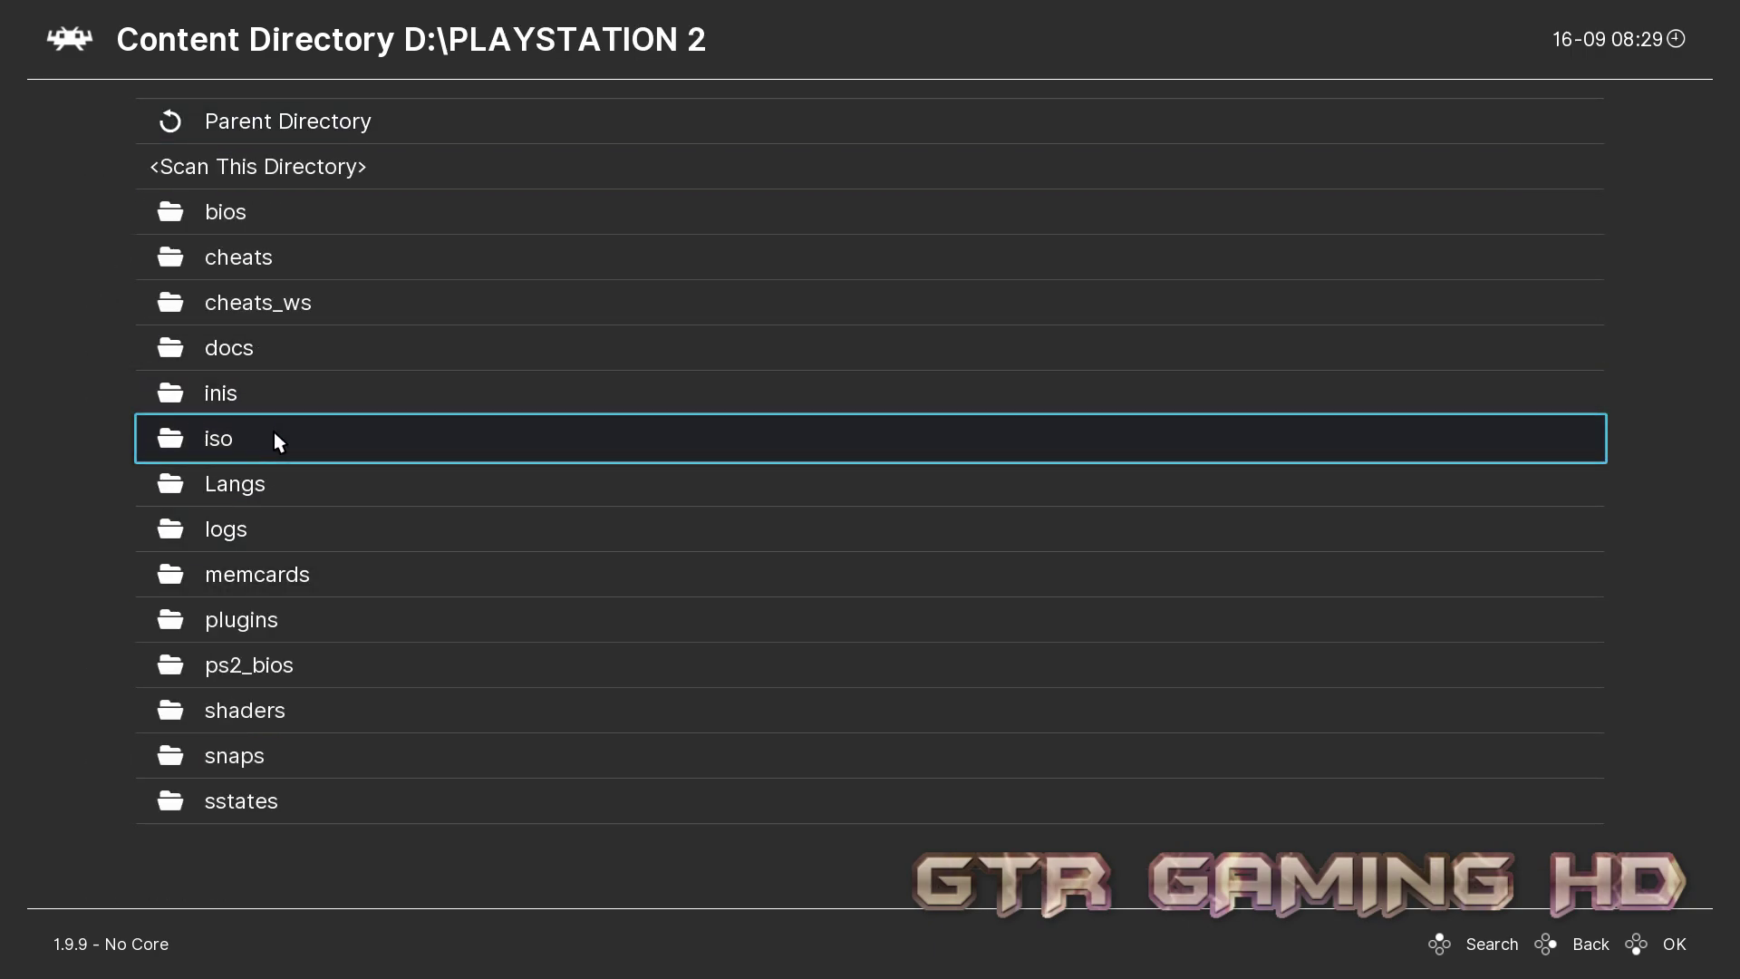
click(280, 439)
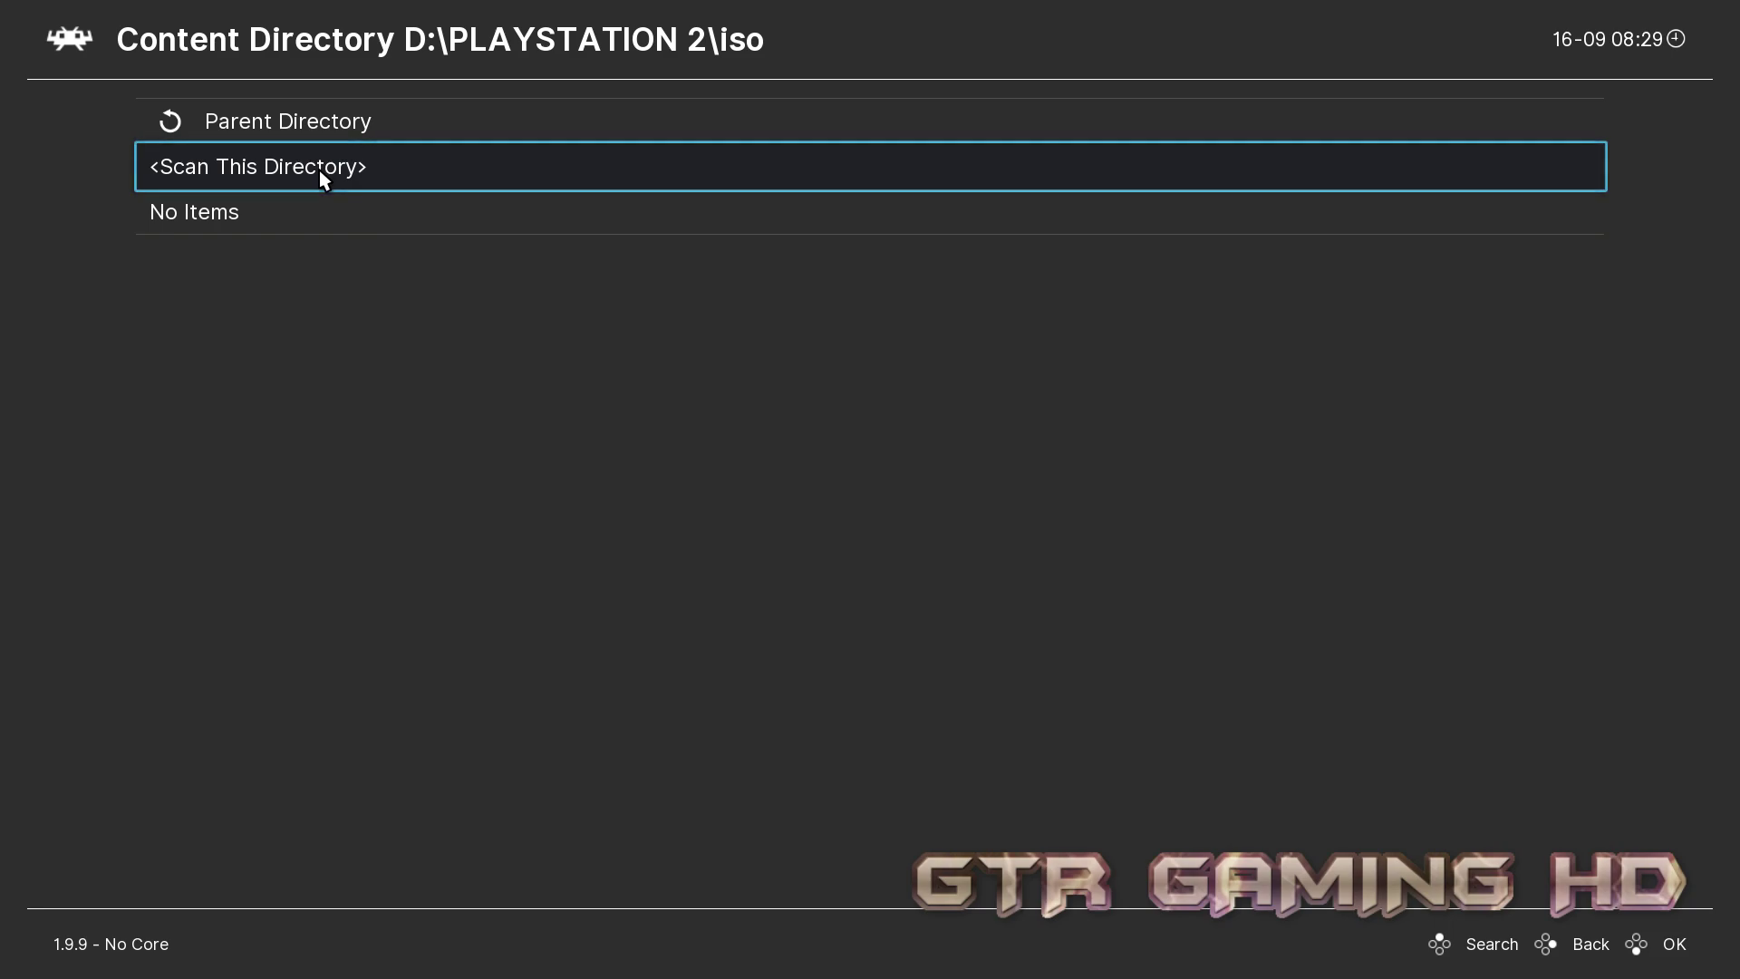
click(324, 178)
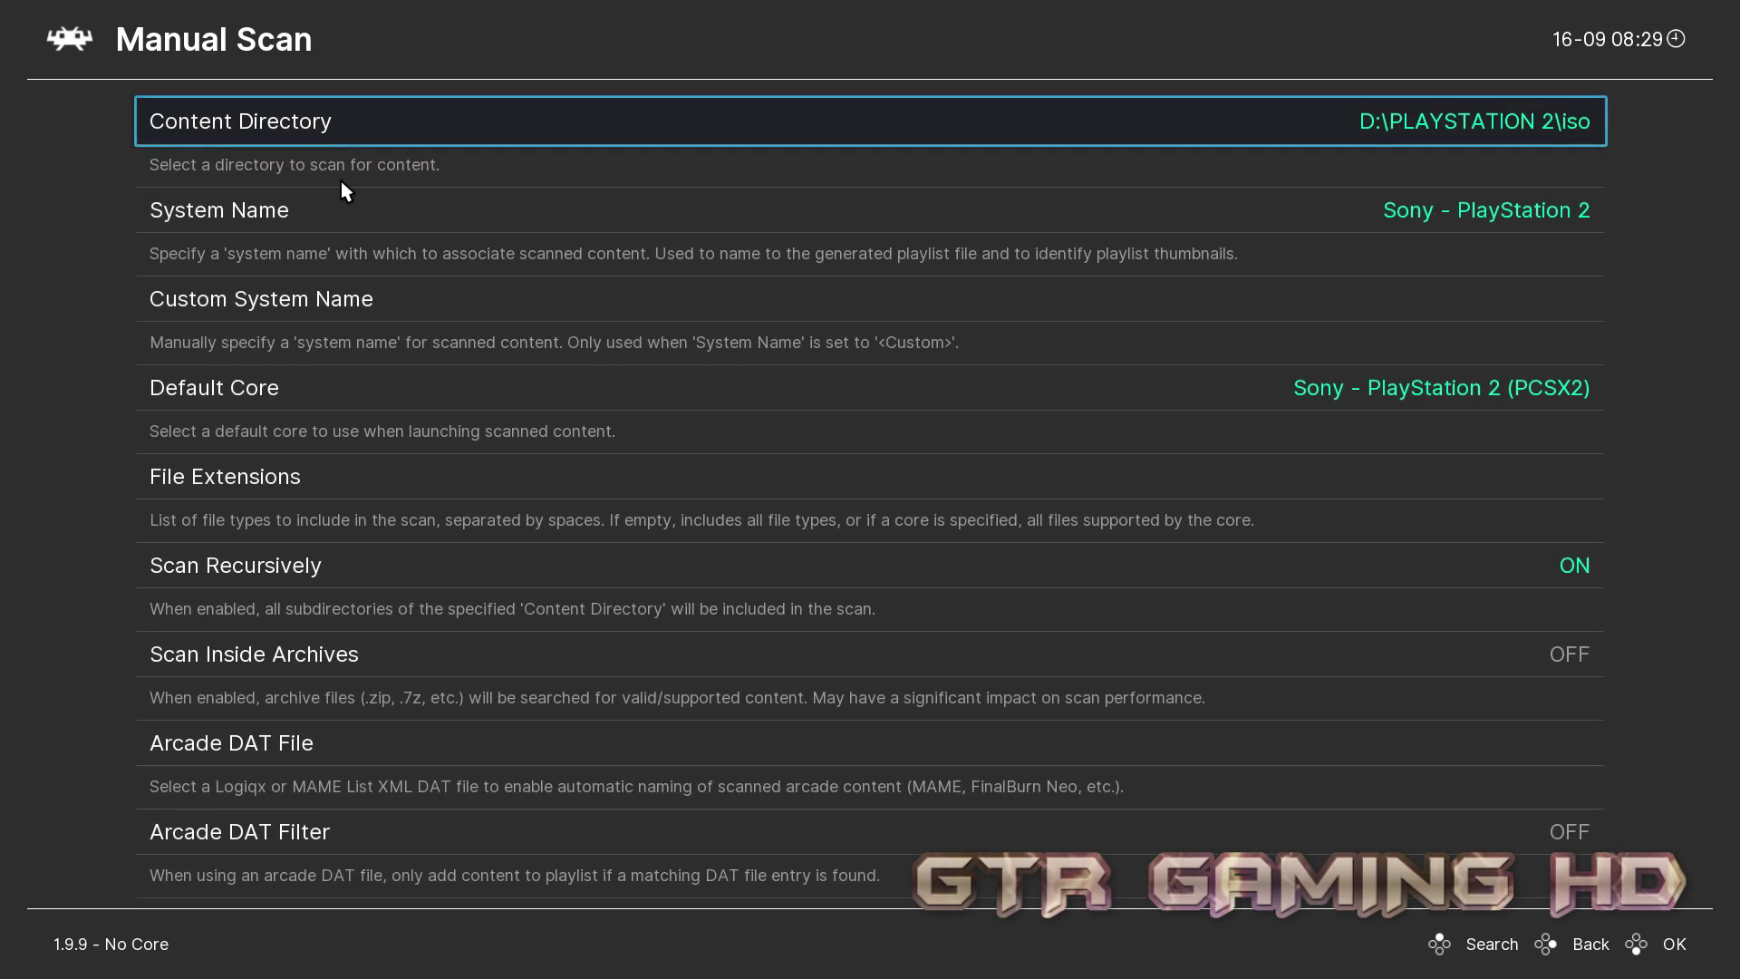
scroll(544, 725, down, 2)
scroll(546, 758, up, 2)
scroll(547, 758, down, 4)
scroll(546, 758, up, 2)
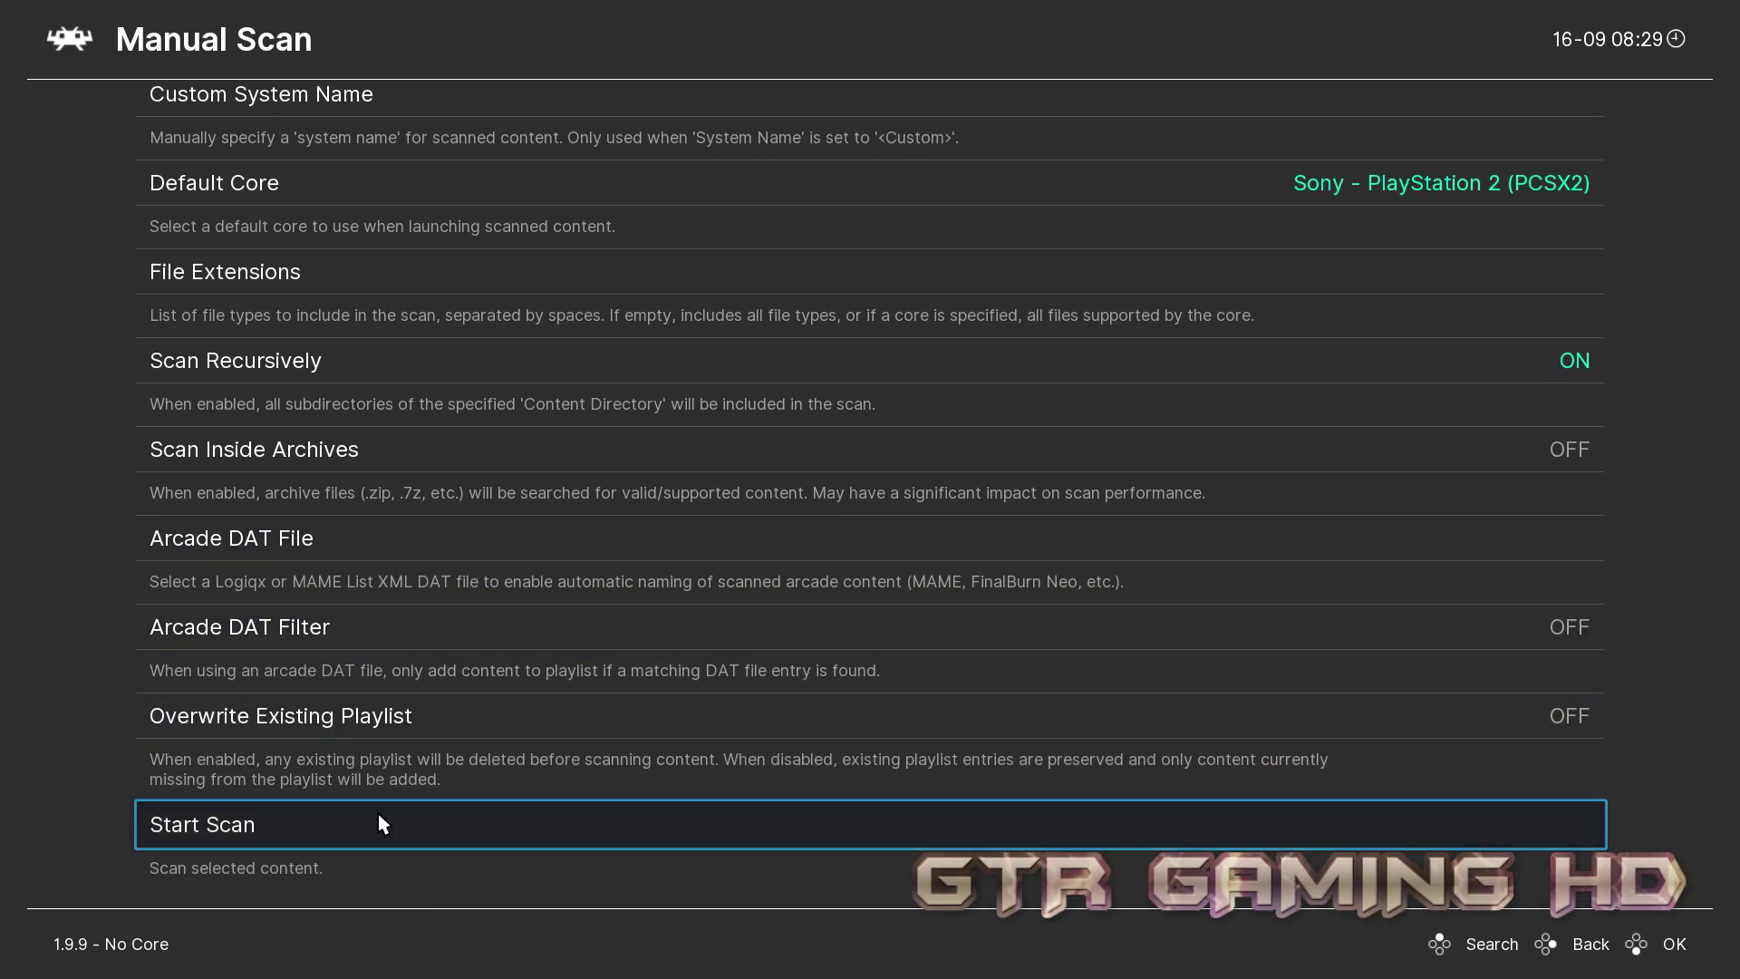
Run the scan, open the seven-game PlayStation 2 playlist, and bring up Blood Omen 2's options
click(287, 825)
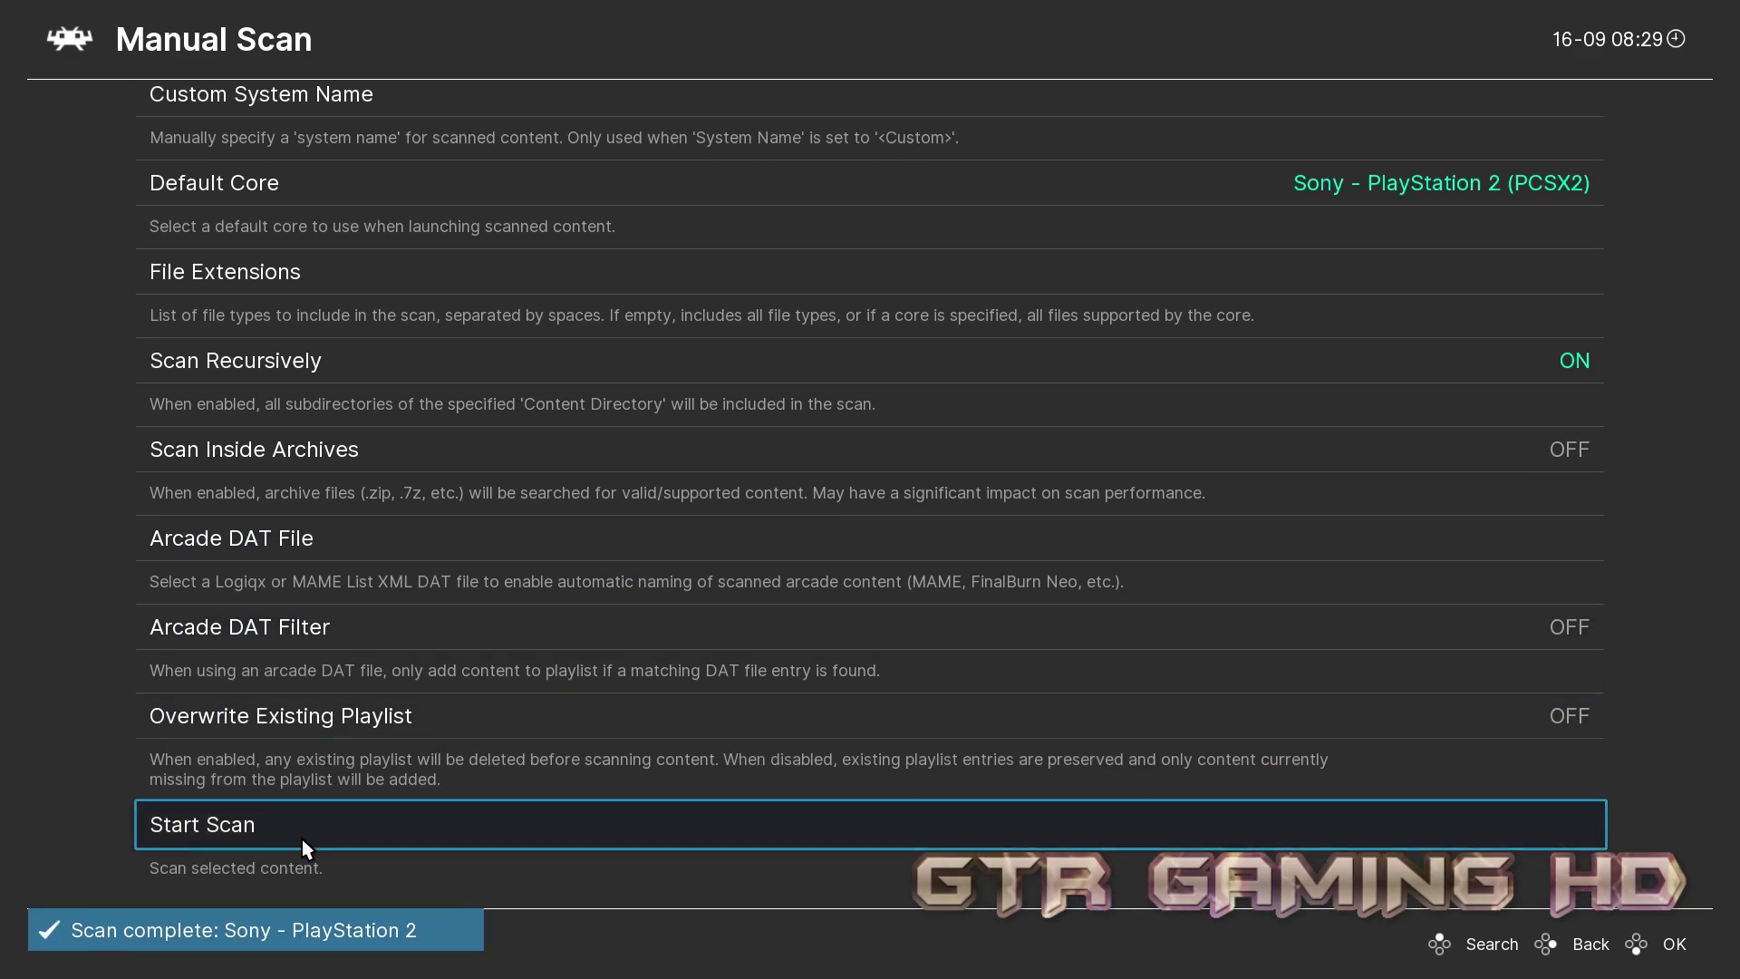
click(90, 52)
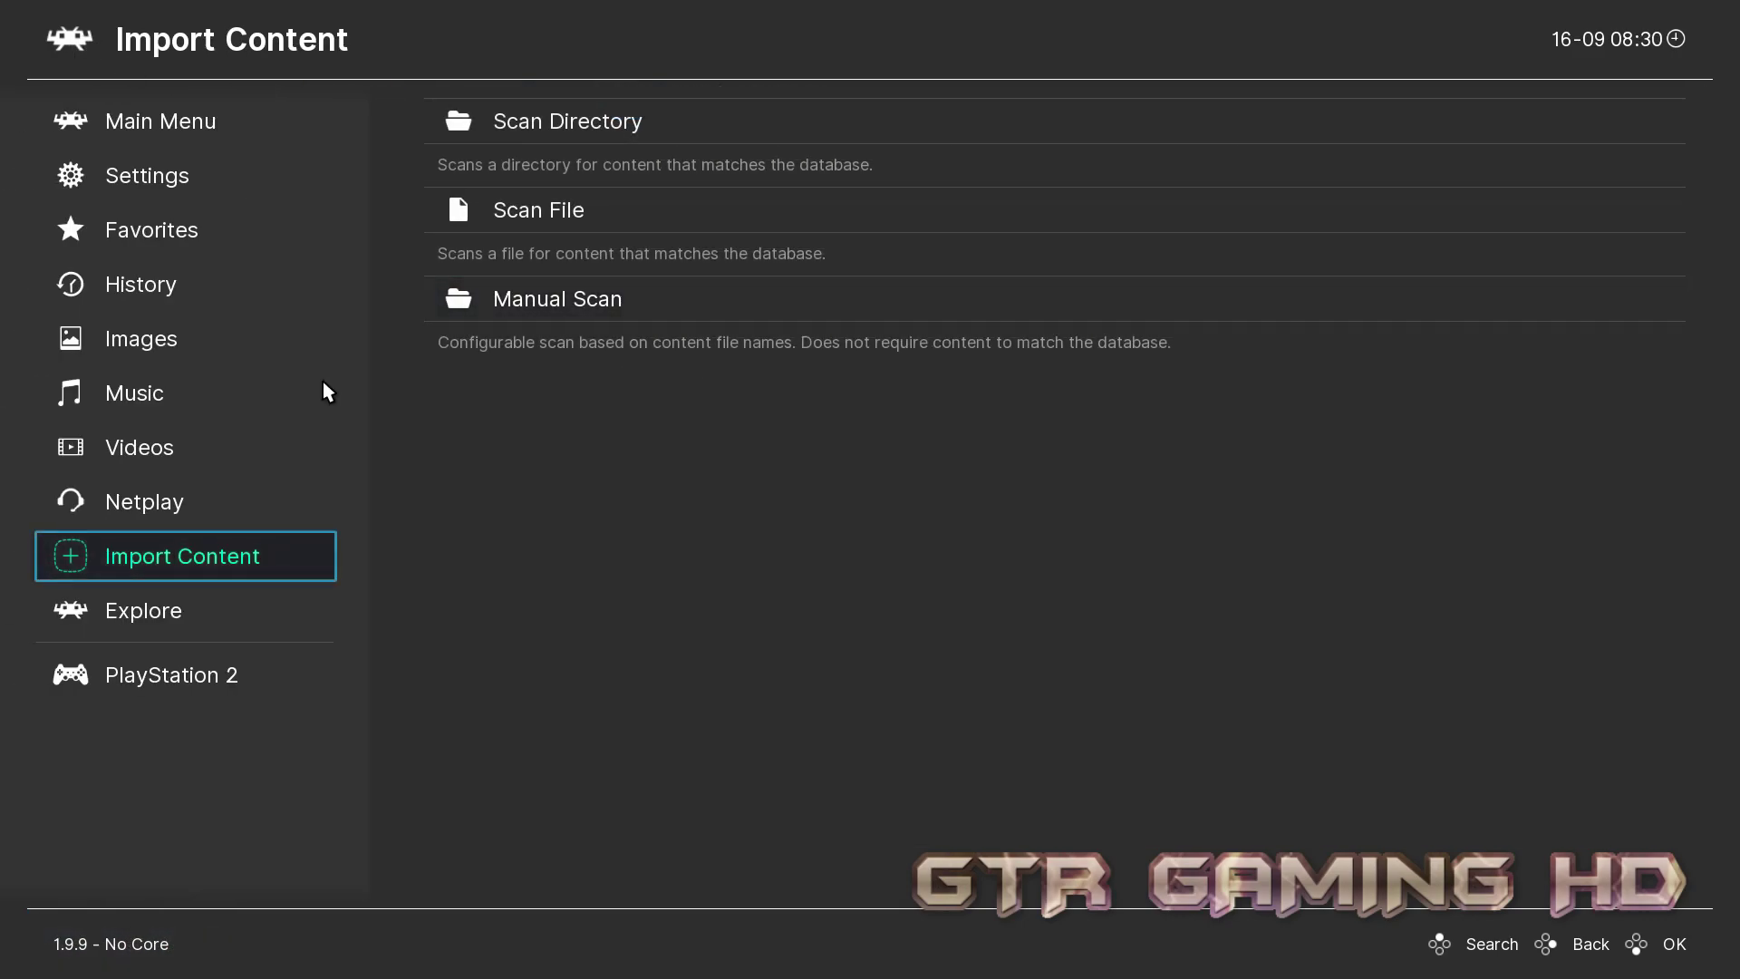
click(237, 681)
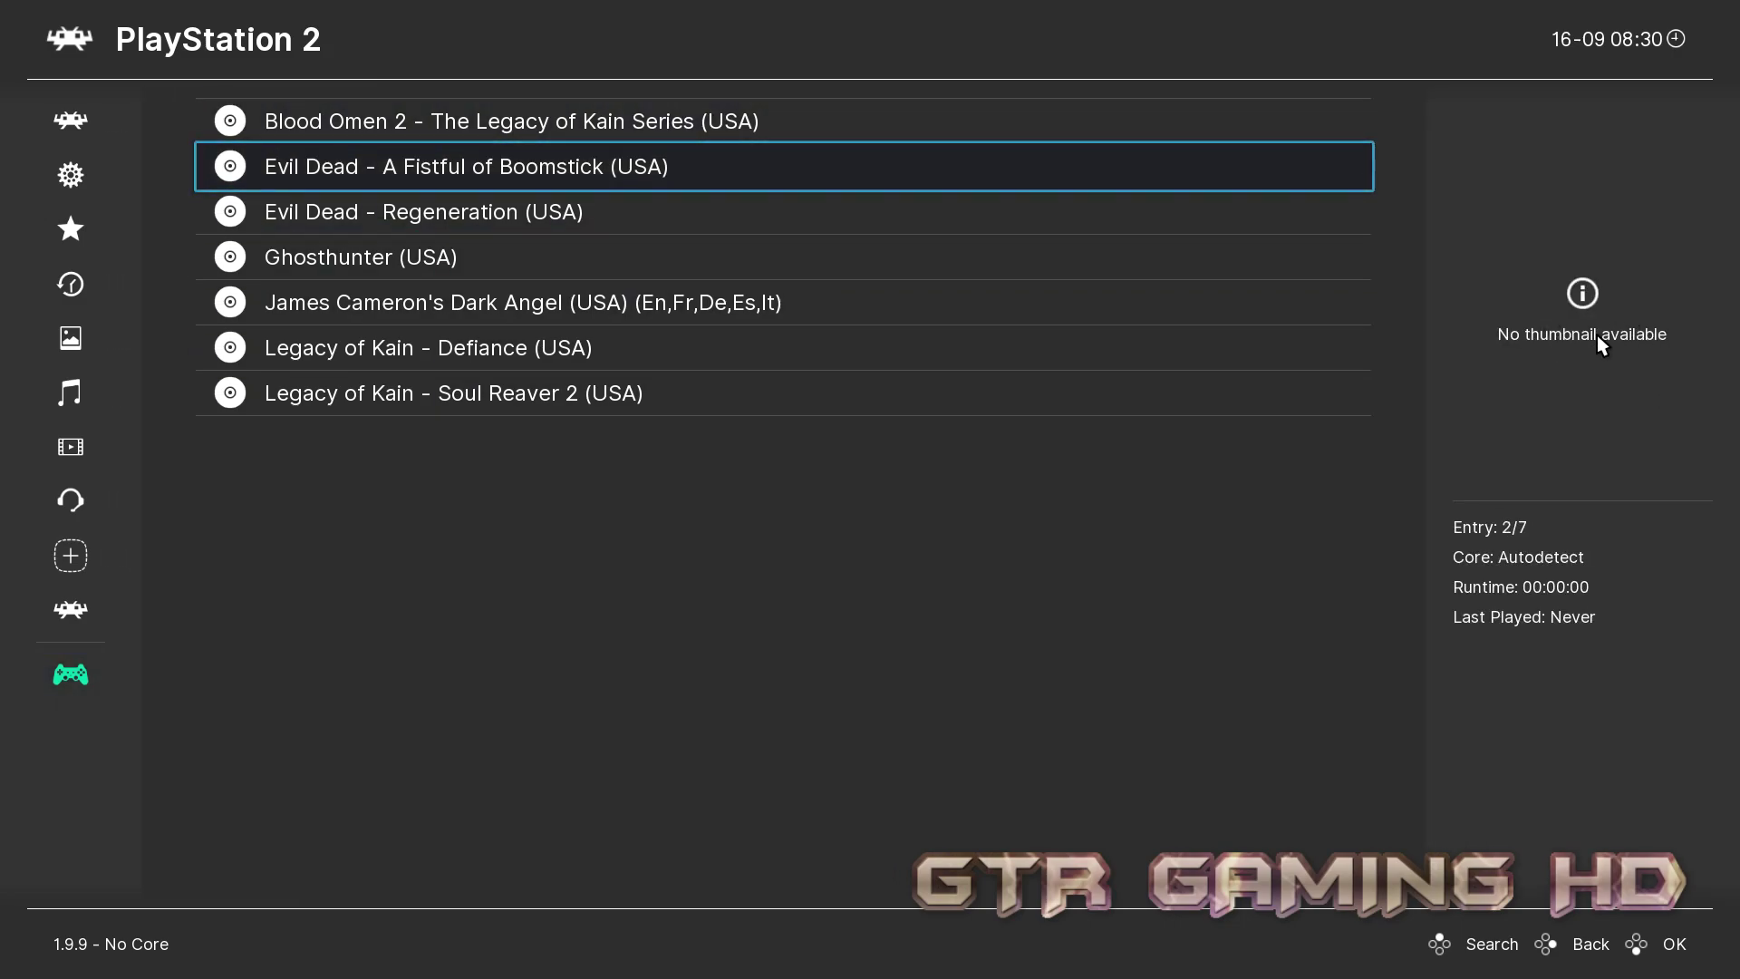
click(539, 125)
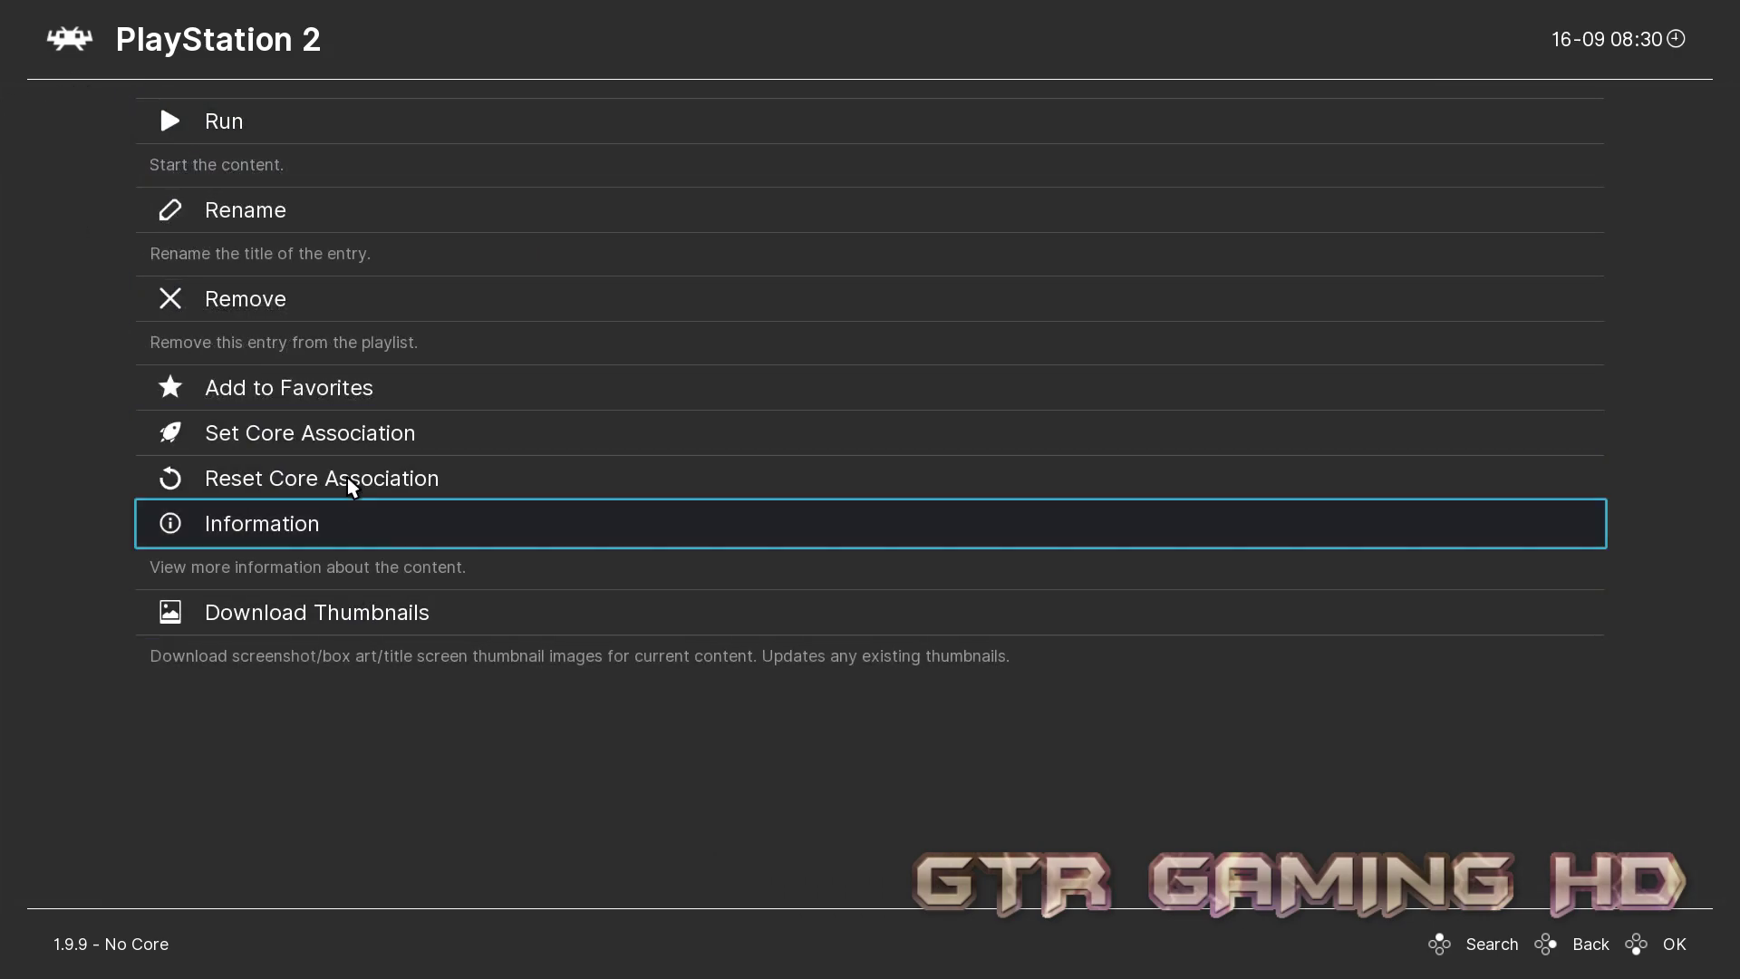